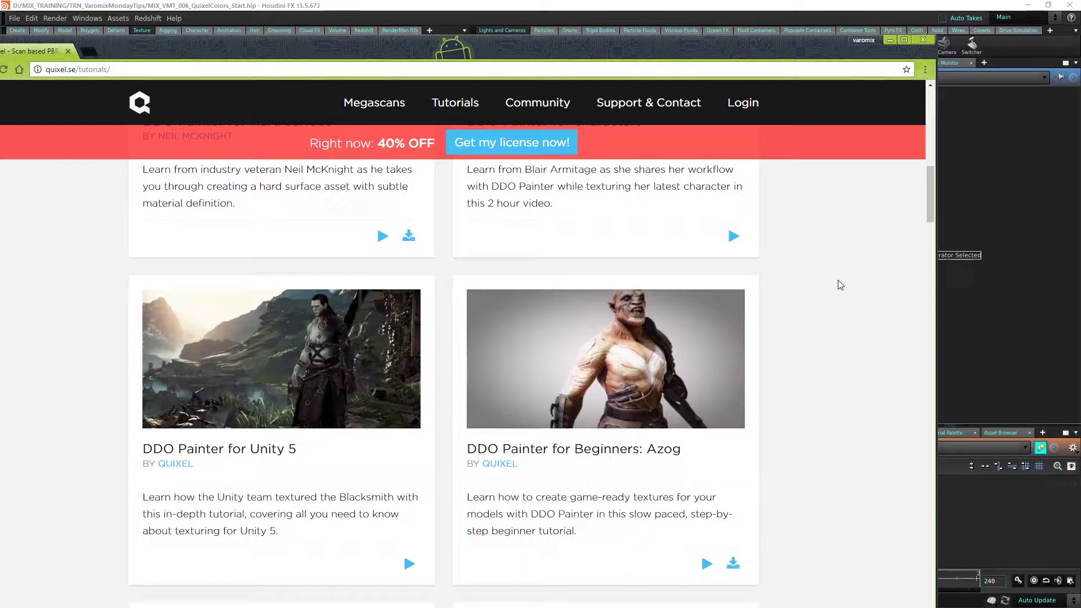
mouse_move(613, 418)
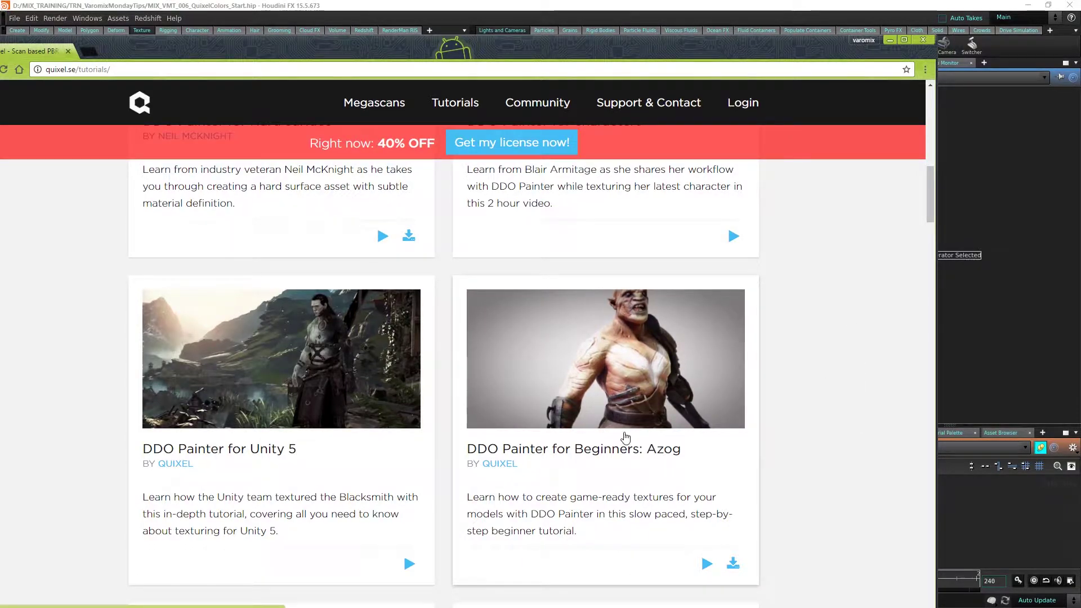
key(Tab)
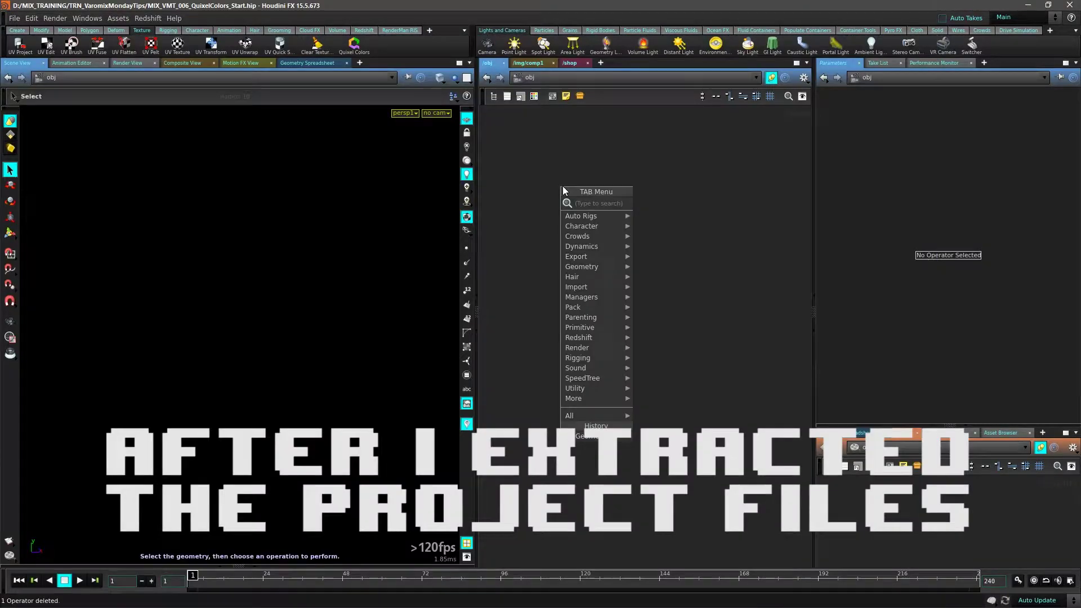
key(Escape)
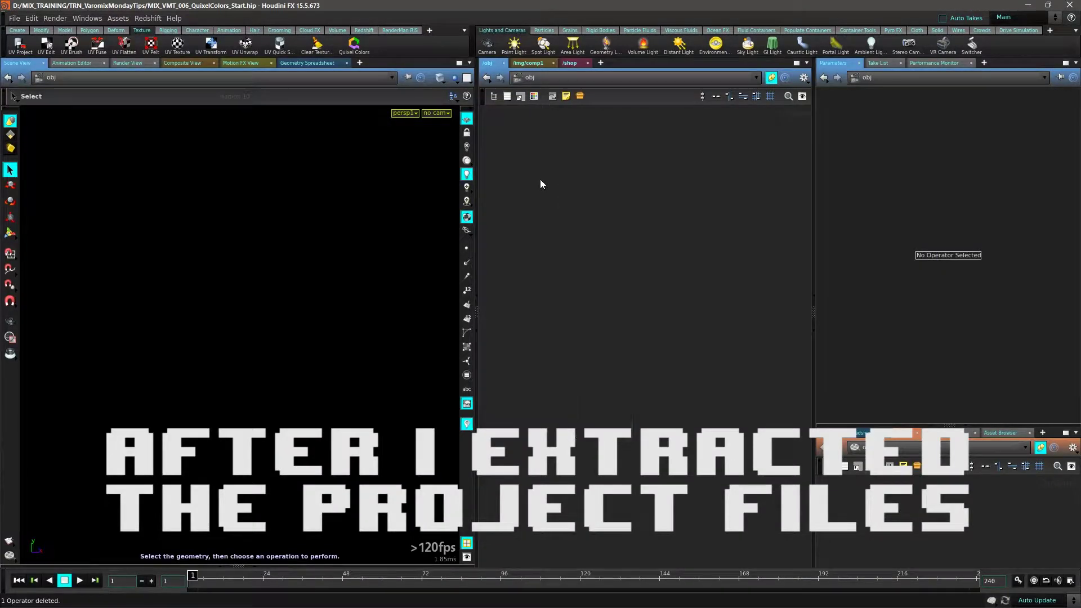
Step: Import the geometry file Azog_2Grps.obj from $HIP/geo/azogproject into the scene
click(14, 19)
mouse_move(125, 168)
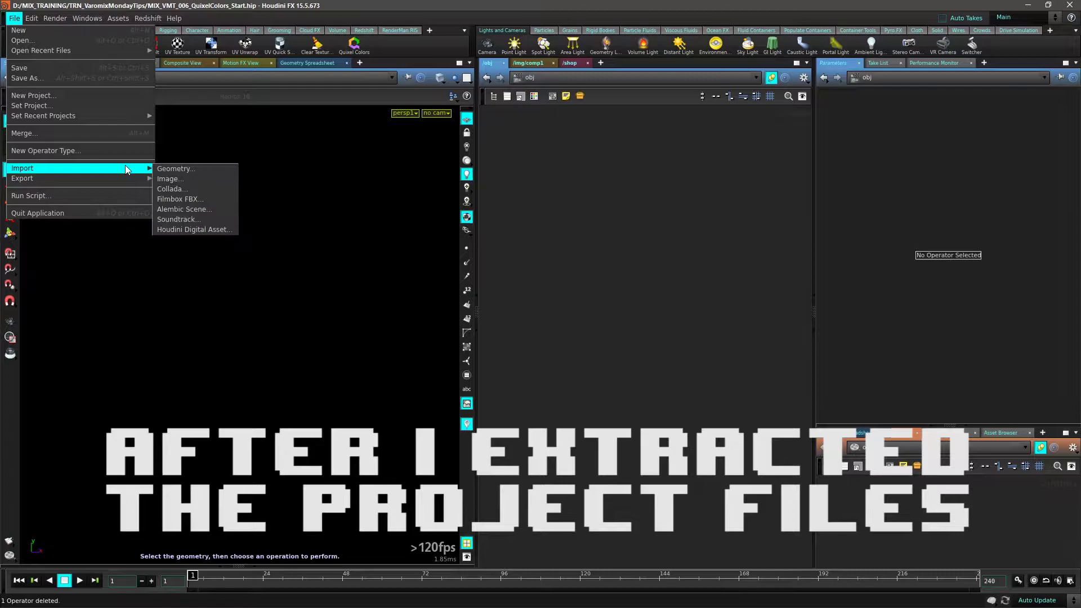
click(182, 169)
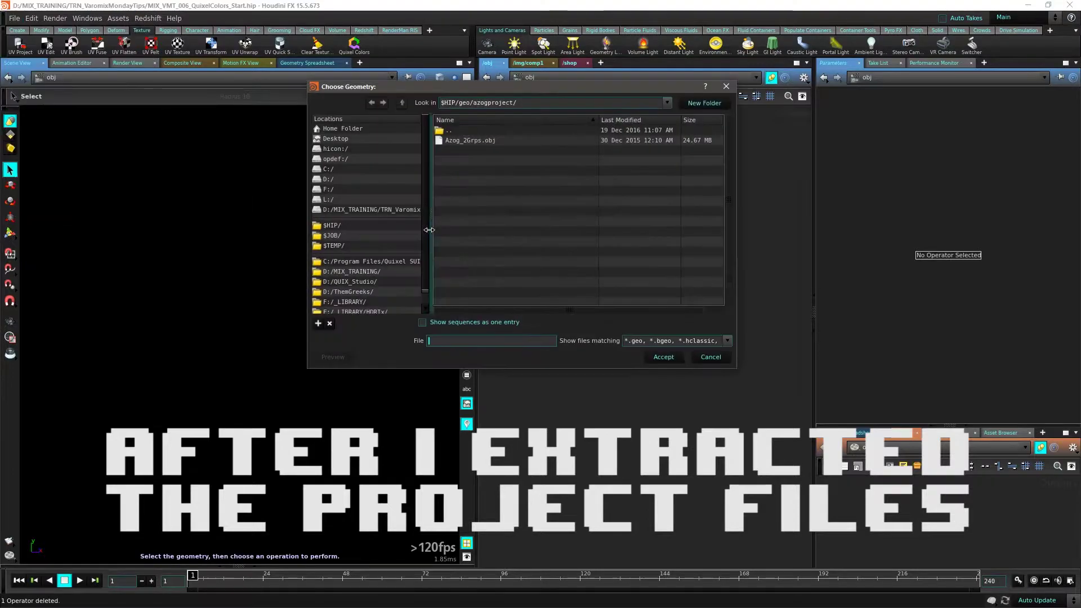
click(471, 140)
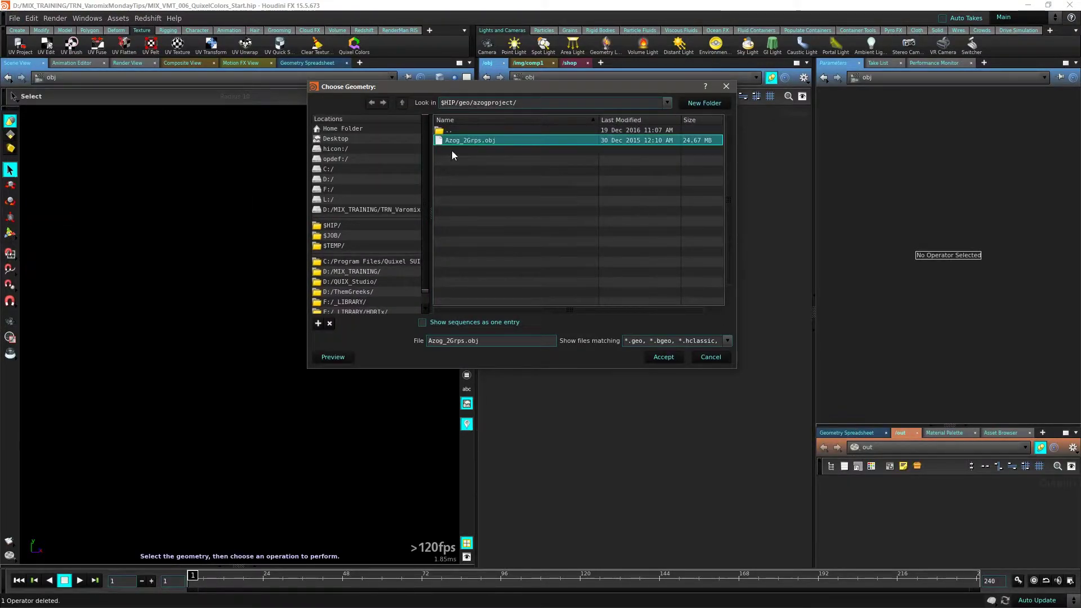
click(664, 357)
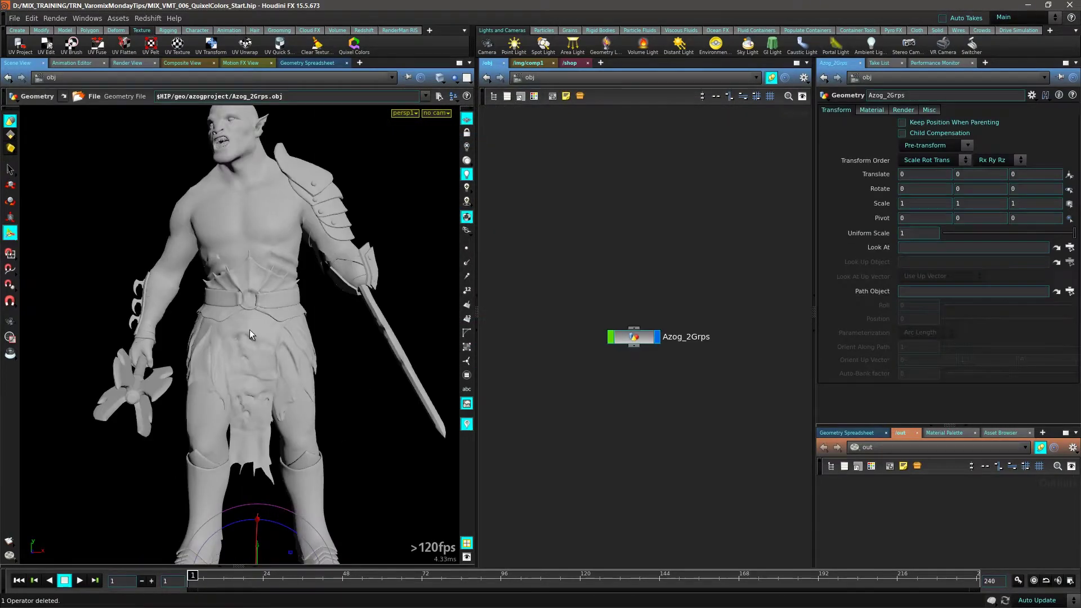
key(Escape)
drag(250, 330, 222, 333)
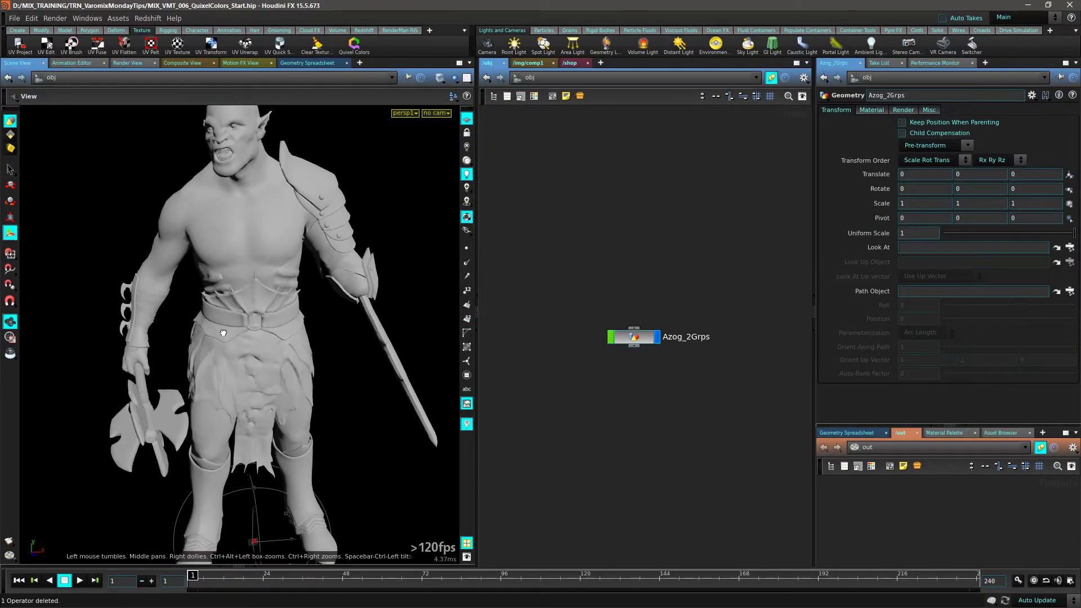
Step: Enter the Azog_2Grps object and inspect its file node's geometry information, including the primitive groups
drag(638, 340, 631, 290)
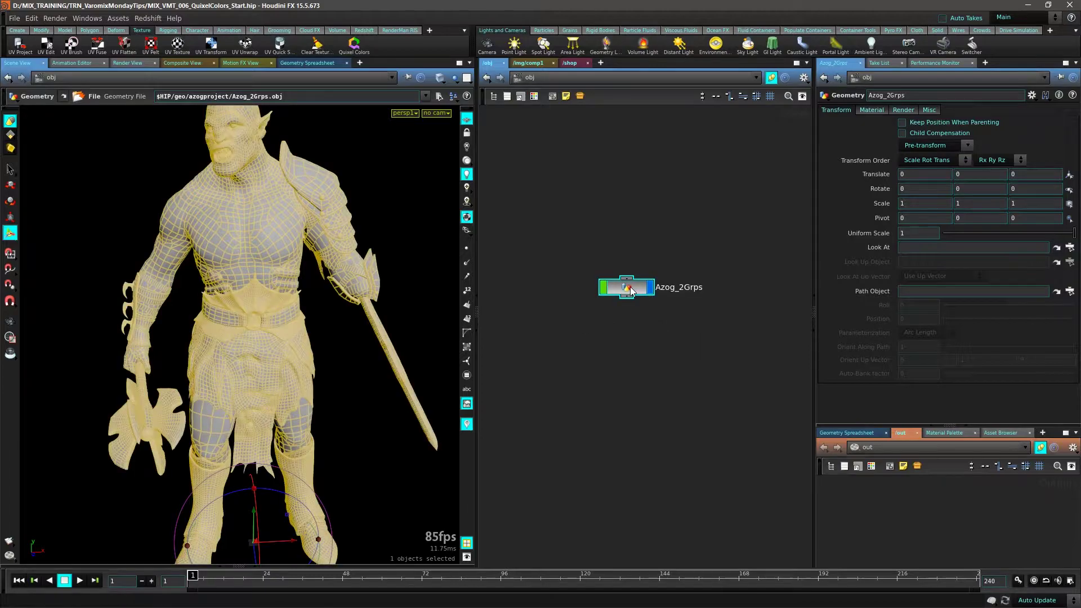
double_click(631, 290)
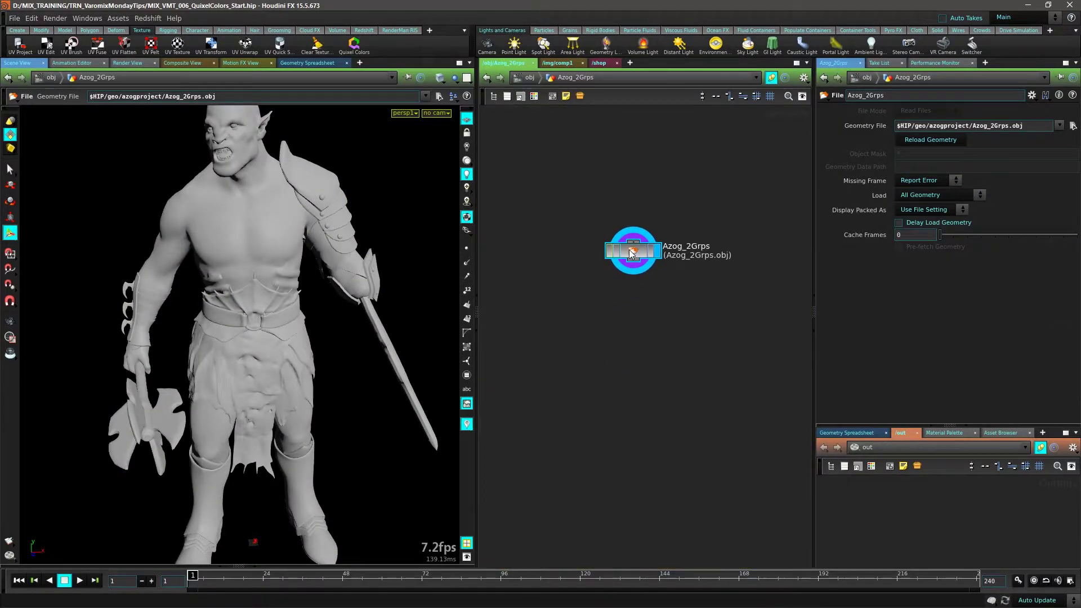
middle_drag(631, 254, 655, 342)
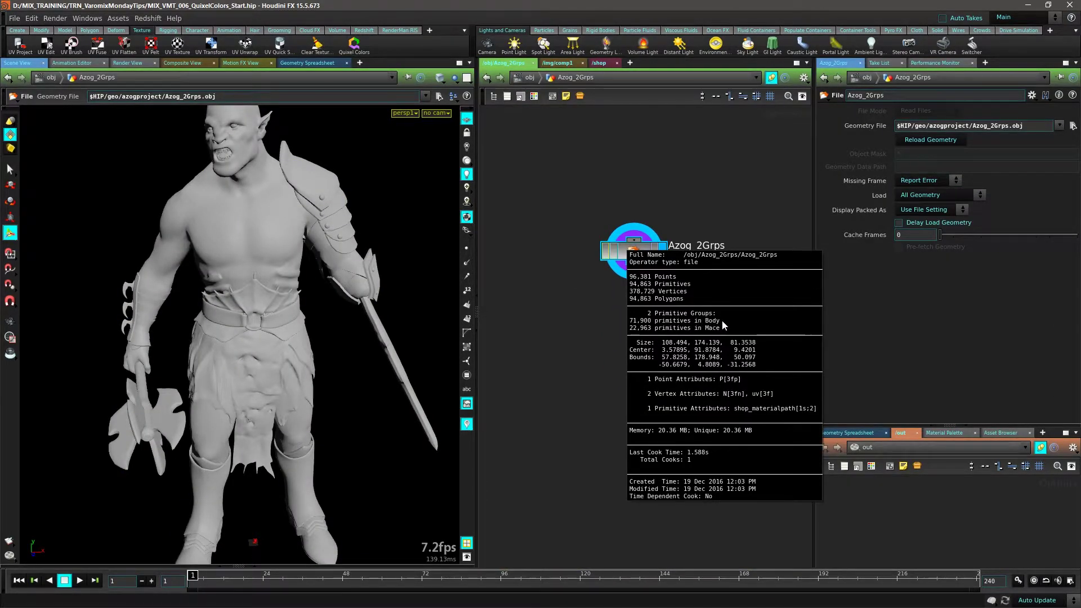
mouse_move(722, 320)
middle_down()
mouse_move(713, 338)
mouse_move(726, 333)
middle_up()
key(Escape)
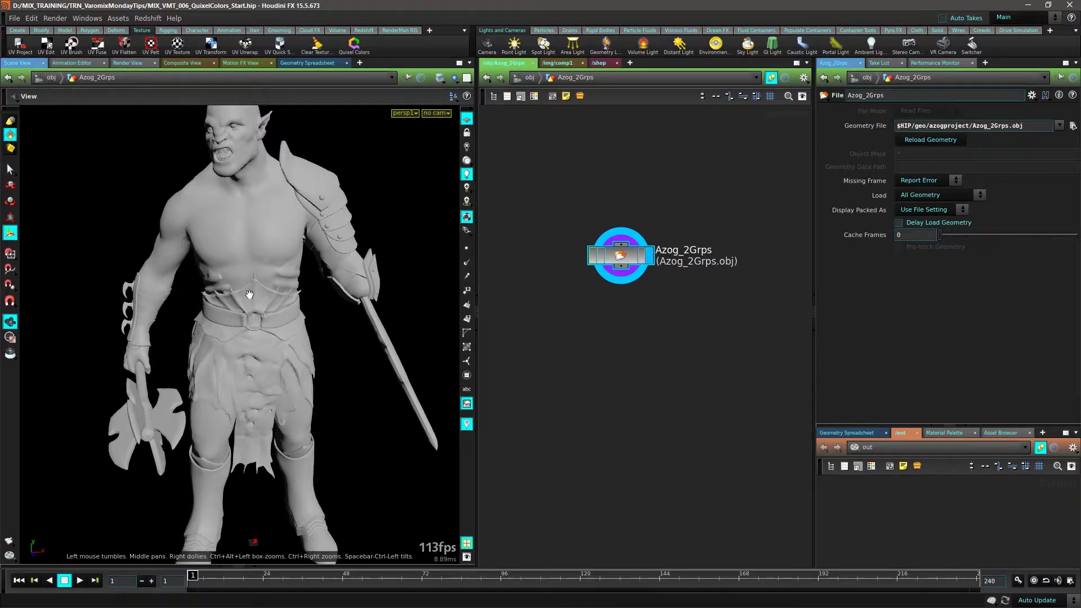
Step: Examine the imported model's UV layout and return to the perspective view
key(space+5)
right_drag(250, 294, 101, 382)
middle_drag(101, 383, 167, 427)
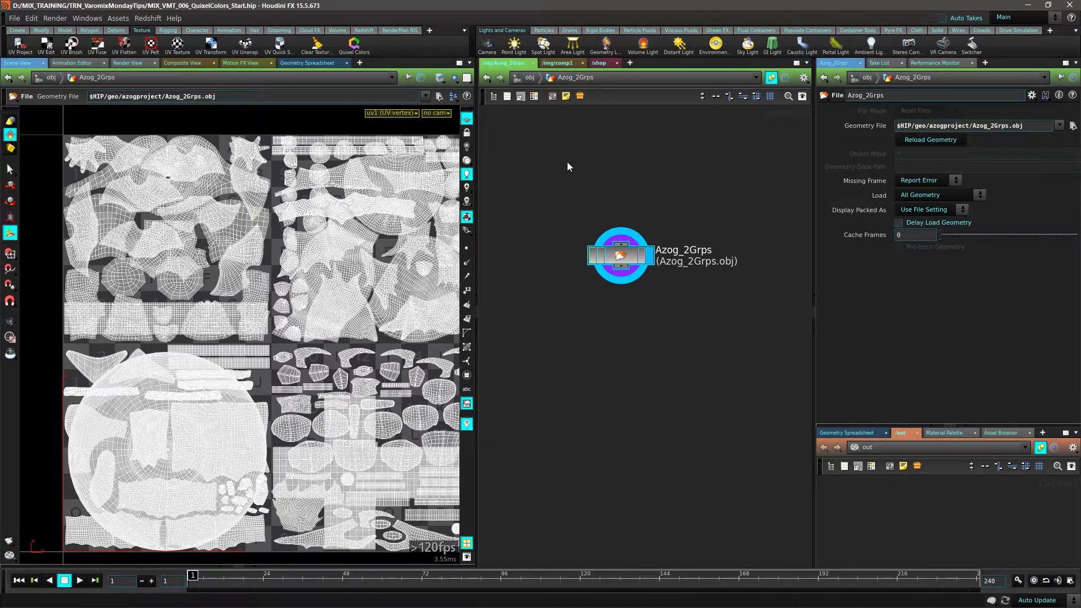
key(space+1)
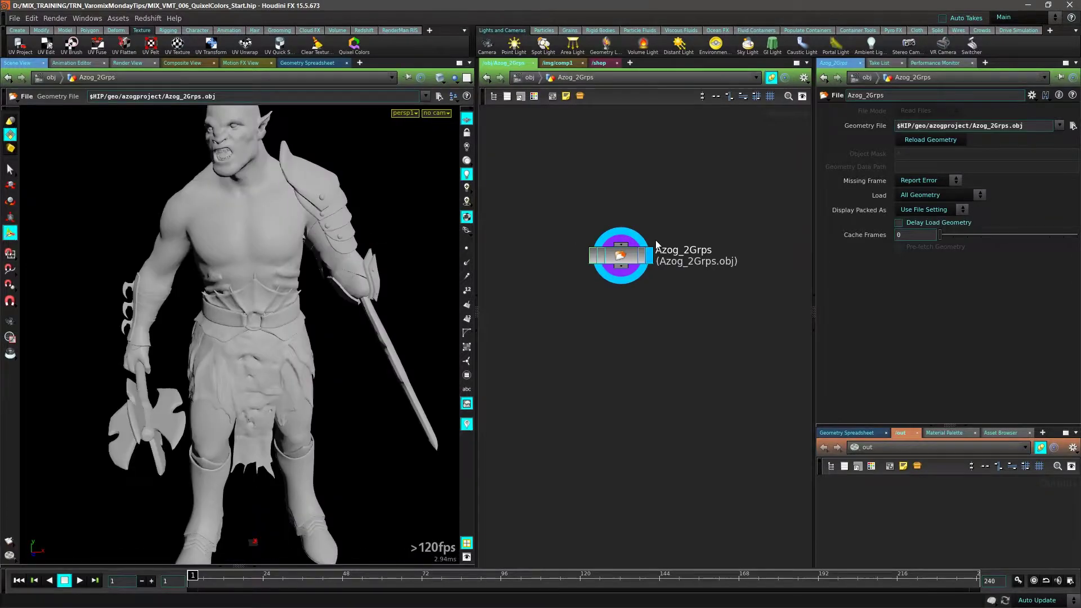
Step: Select the Body geometry group with group selection, extract it into a separate object, and move the extracted node away from Azog_2Grps
drag(625, 253, 617, 225)
click(280, 97)
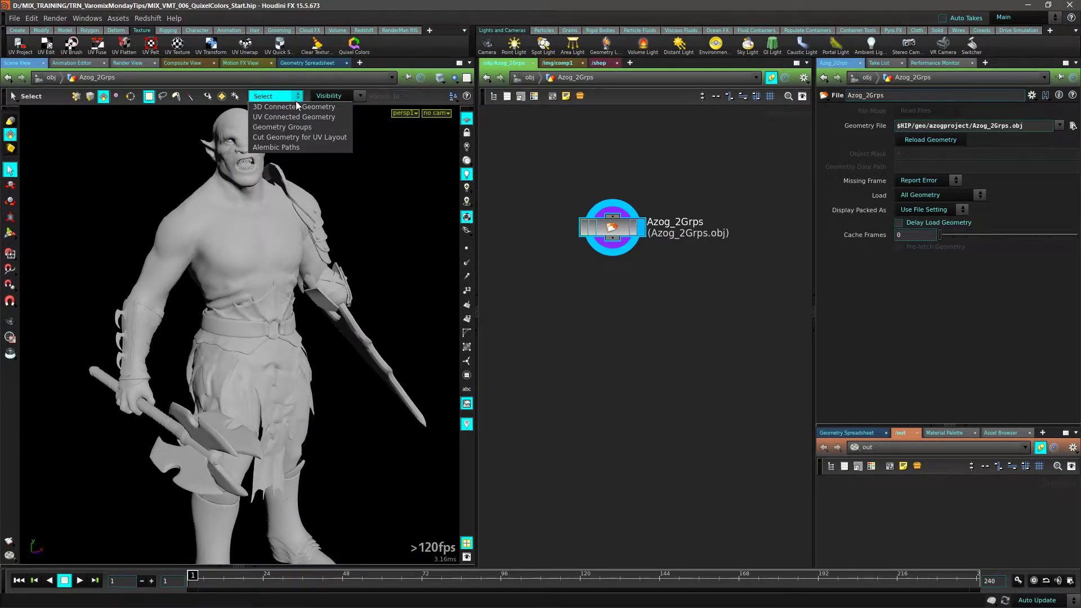
click(300, 128)
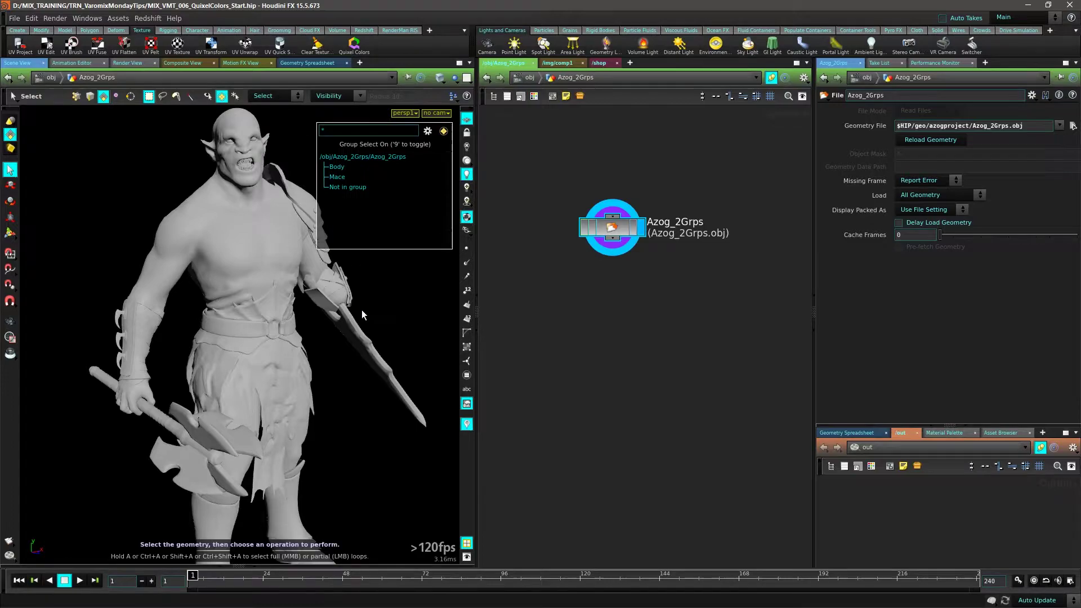
click(338, 167)
click(249, 224)
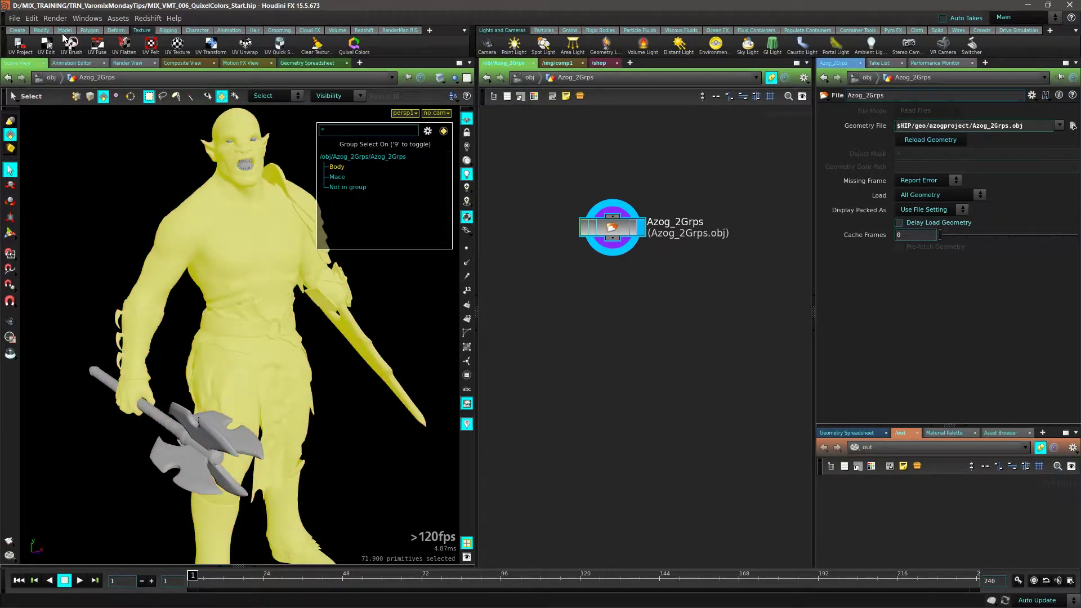
click(41, 30)
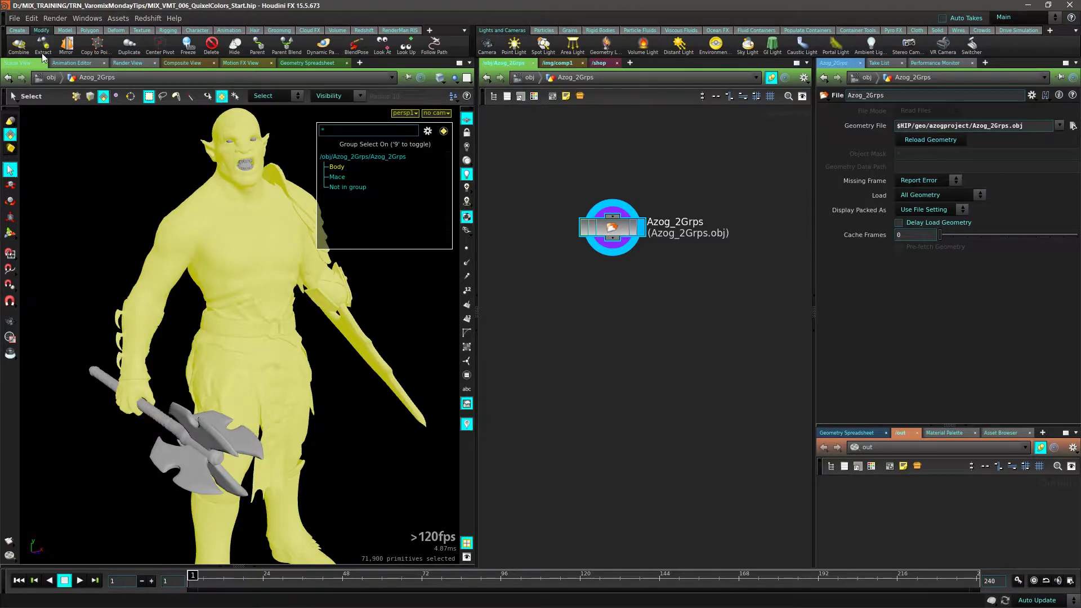
click(43, 45)
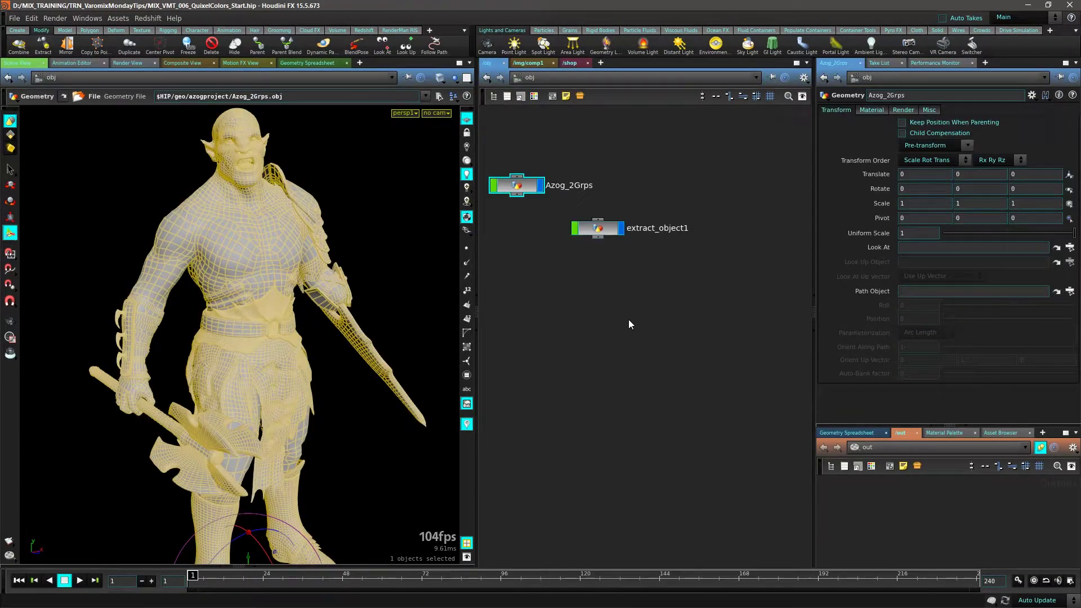
drag(608, 222, 656, 225)
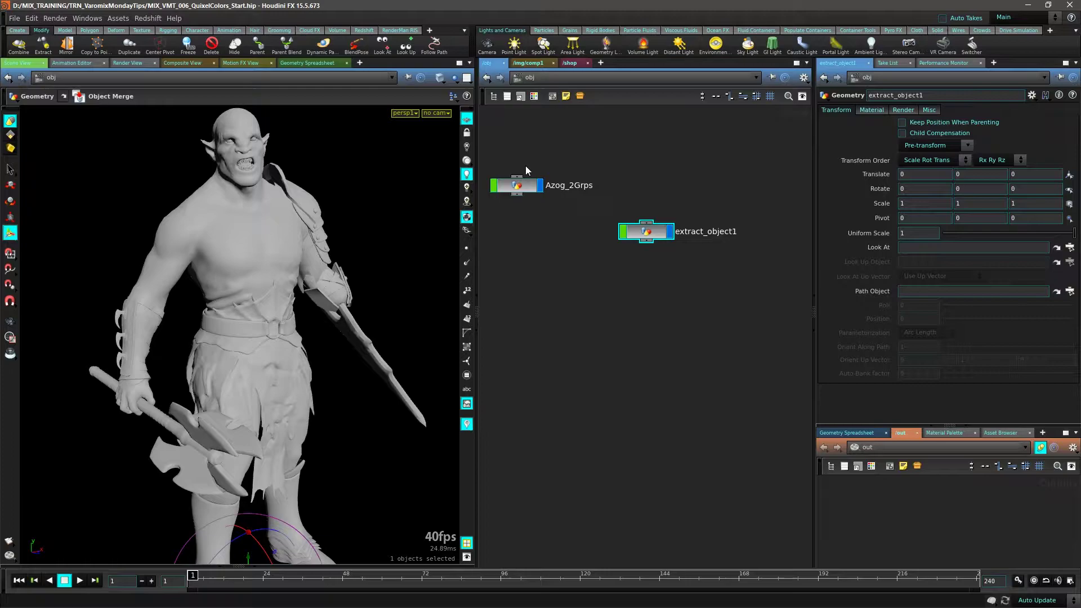
Step: Select the Mace group inside Azog_2Grps, extract it into its own object, and return to the object level
double_click(518, 186)
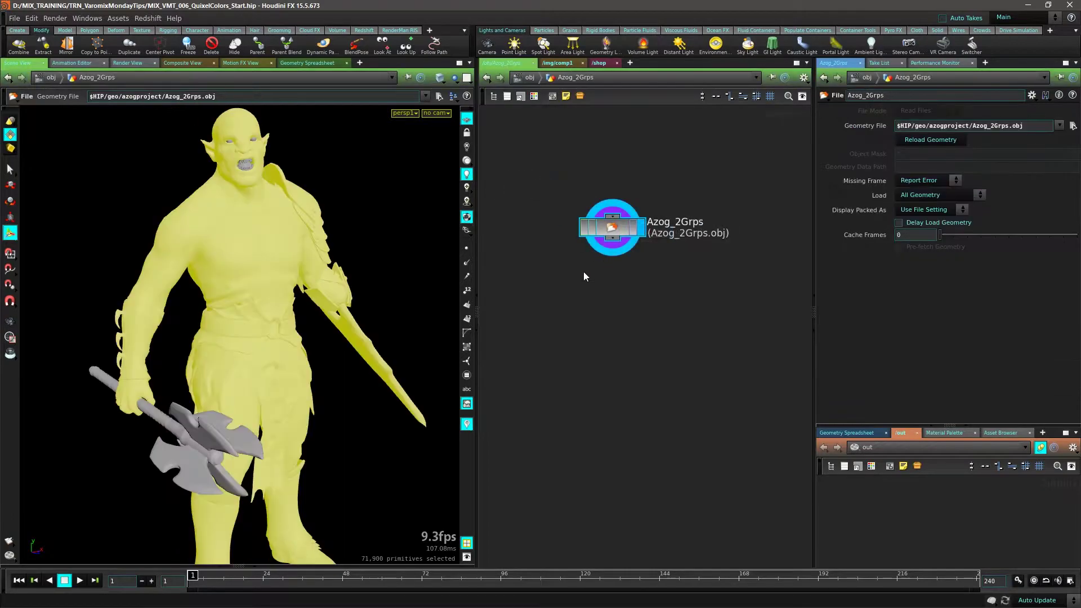
key(s)
key(9)
click(175, 430)
click(43, 53)
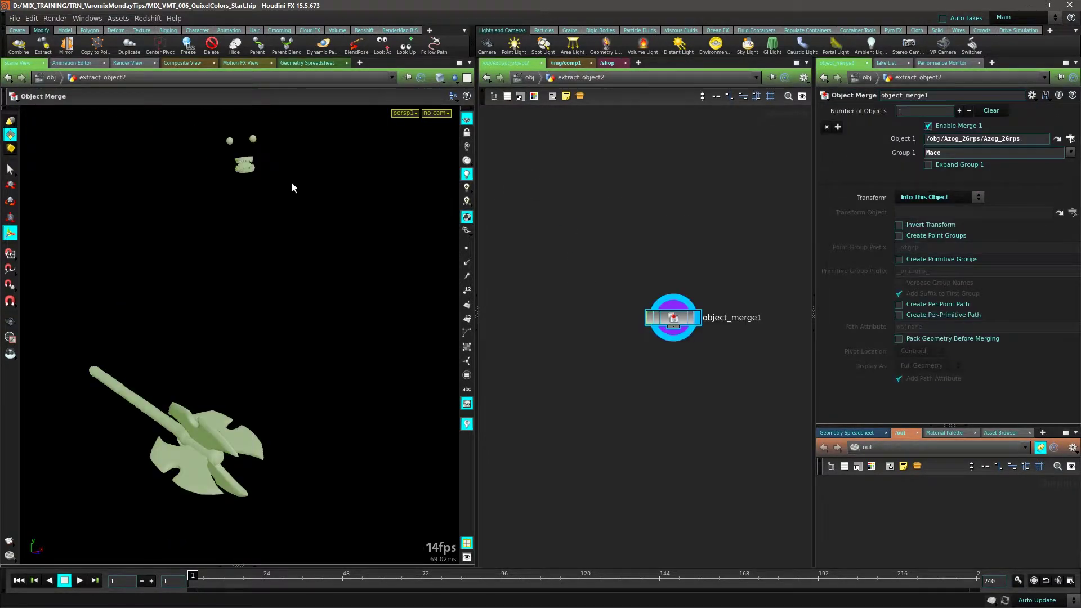
click(529, 78)
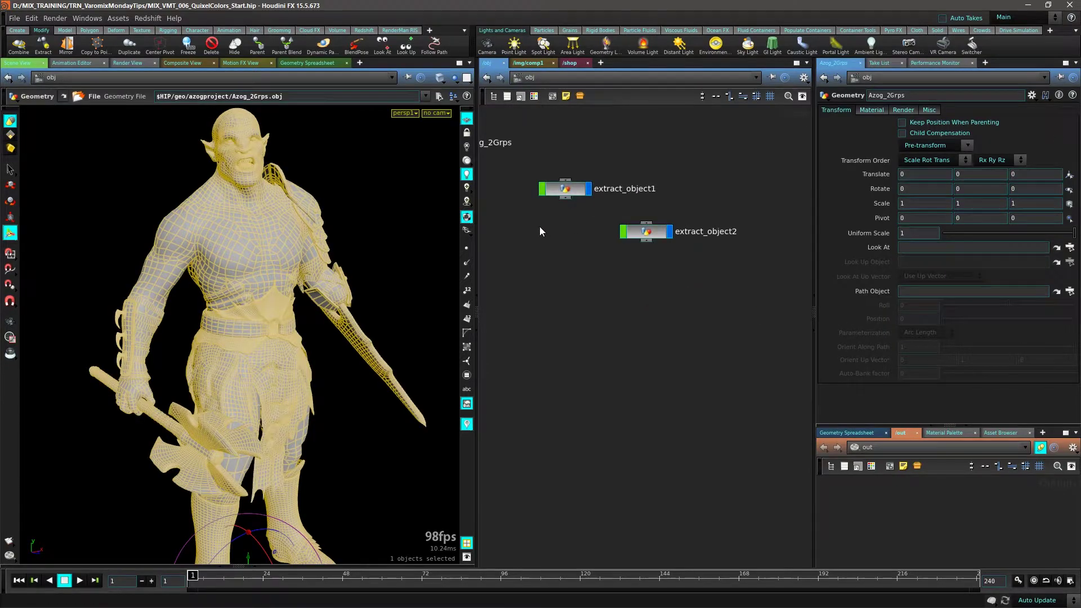
Step: Hide the original Azog_2Grps object and reposition its node apart from the extracted objects
scroll(540, 226, up, 2)
click(603, 182)
drag(583, 183, 651, 165)
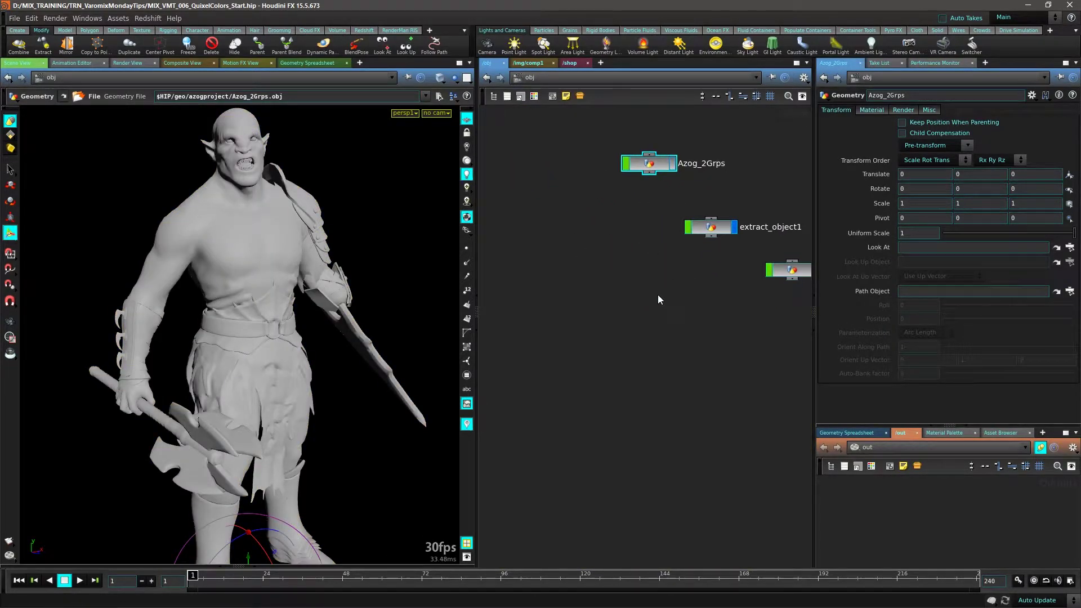
middle_drag(718, 250, 601, 202)
Step: Toggle the visibility of extract_object1 to check its geometry, and rename it Body
click(619, 183)
click(618, 183)
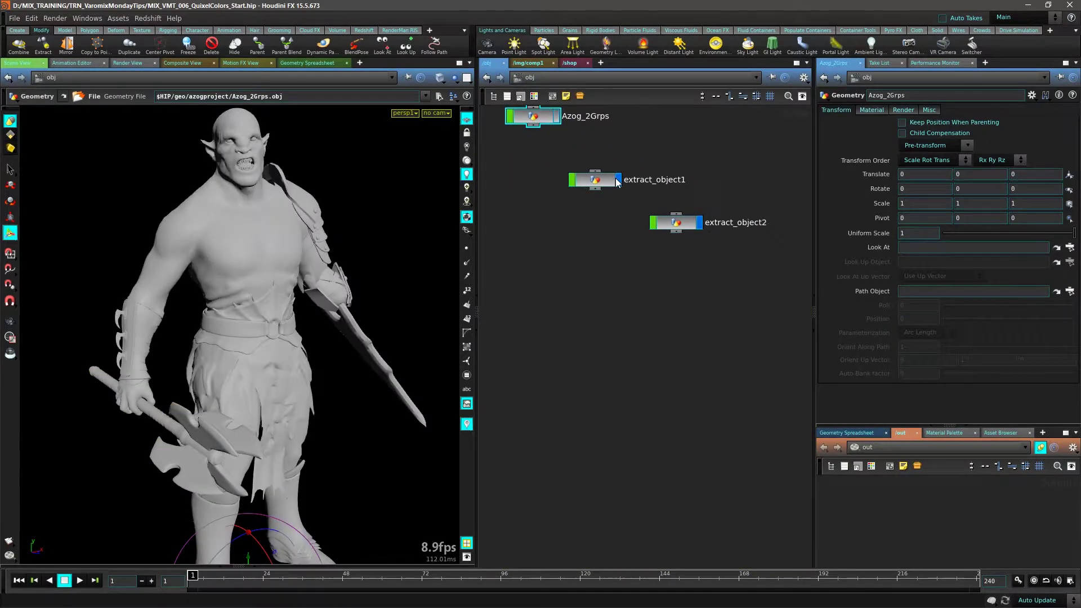
double_click(634, 179)
text(Body)
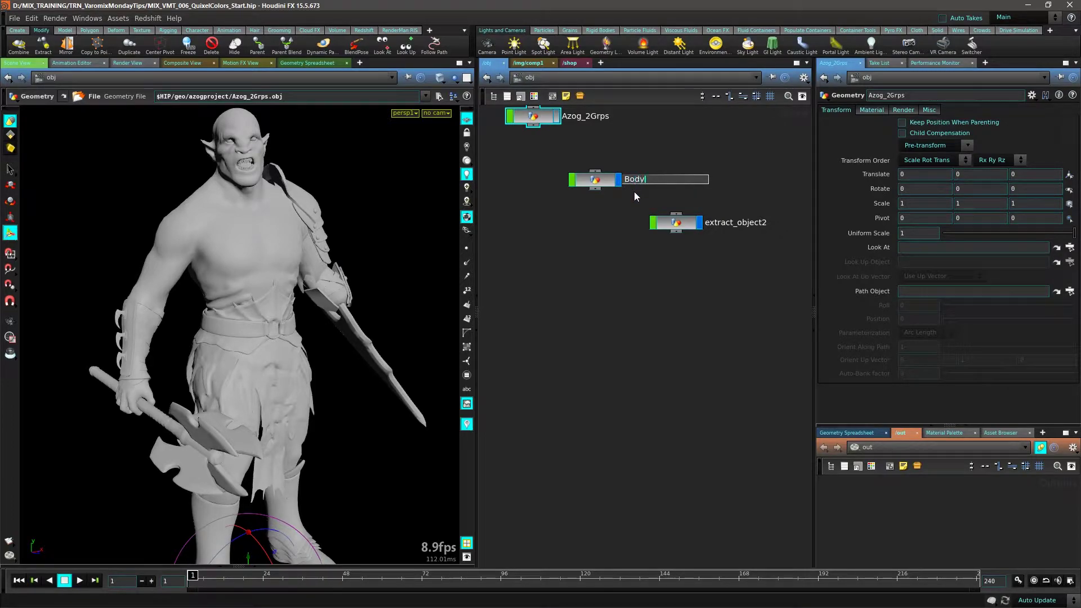
key(Return)
Step: Toggle the visibility of extract_object2 to check its geometry, and rename it Mace
click(699, 222)
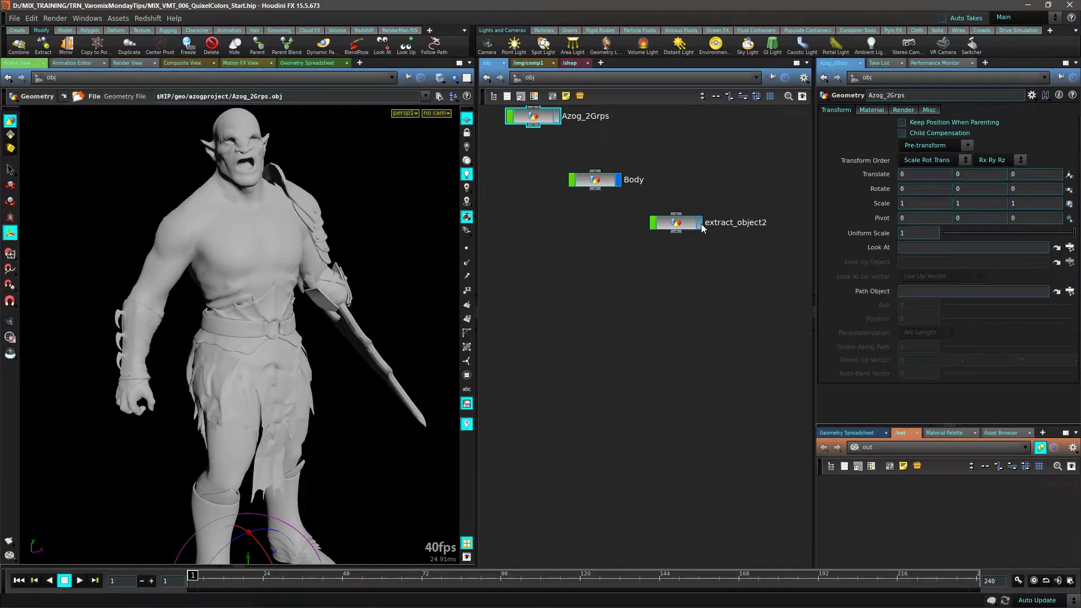
click(700, 223)
double_click(708, 222)
text(A)
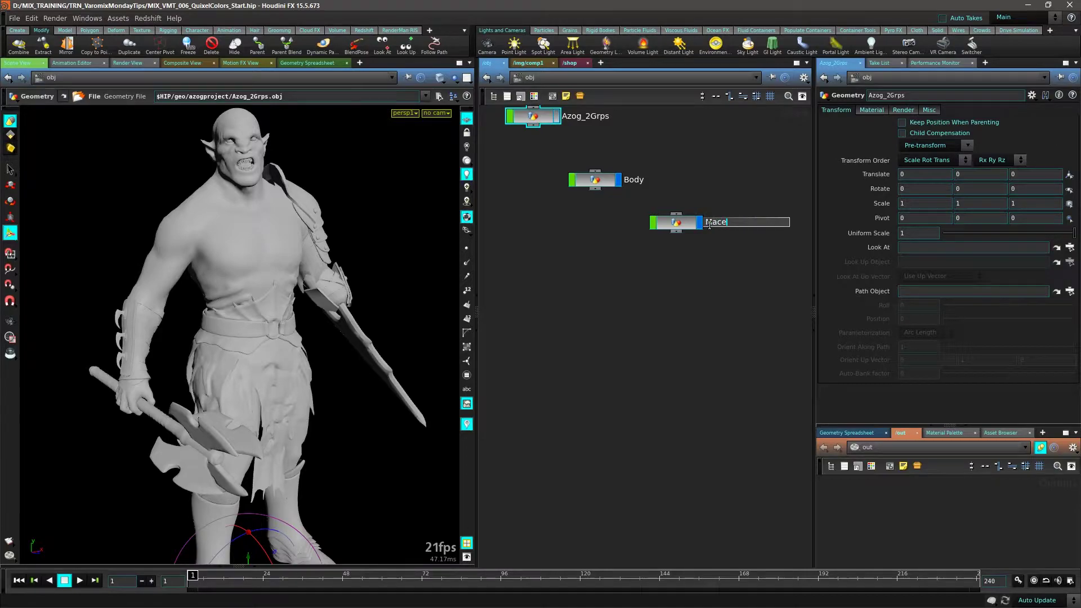
key(Return)
Step: Arrange the Body and Mace nodes side by side below Azog_2Grps
drag(595, 181, 608, 190)
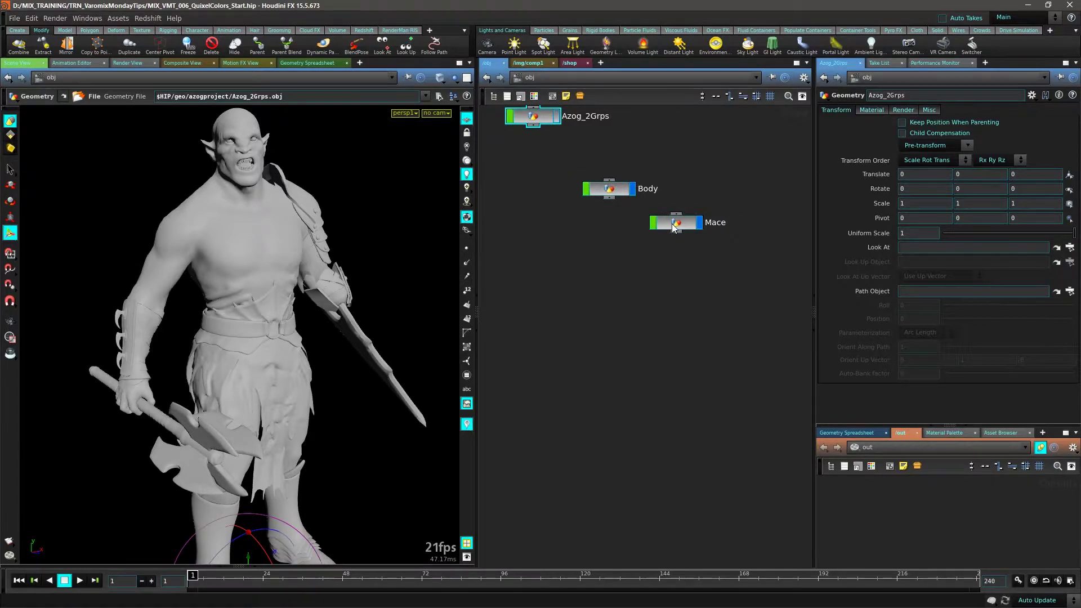
drag(675, 224, 695, 191)
drag(607, 195, 604, 193)
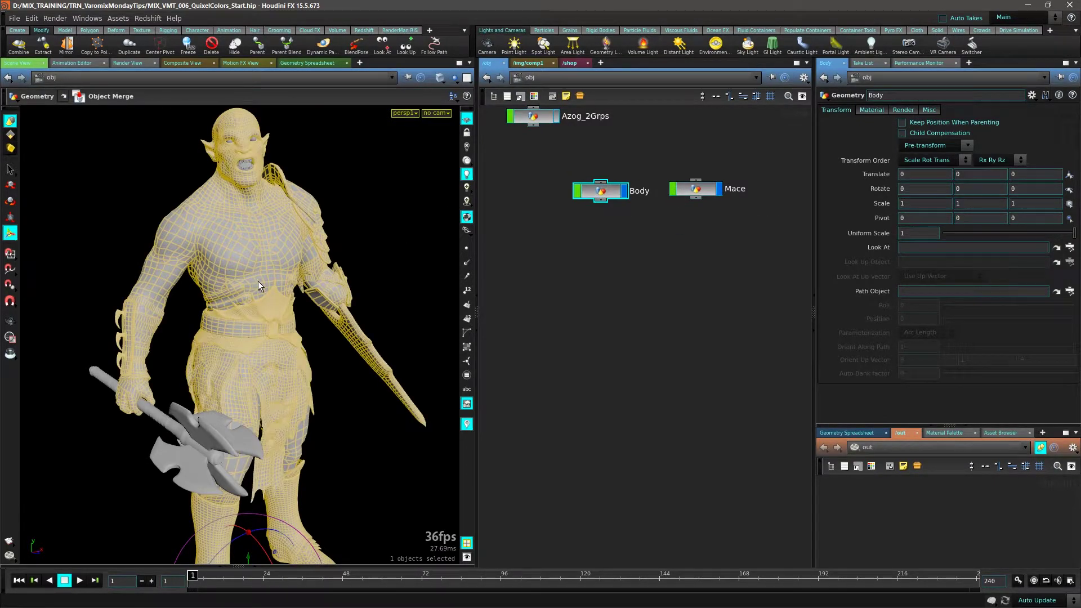
Step: Review the UV layout of the separated Body and Mace objects, and return to the perspective view with nothing selected
key(space+5)
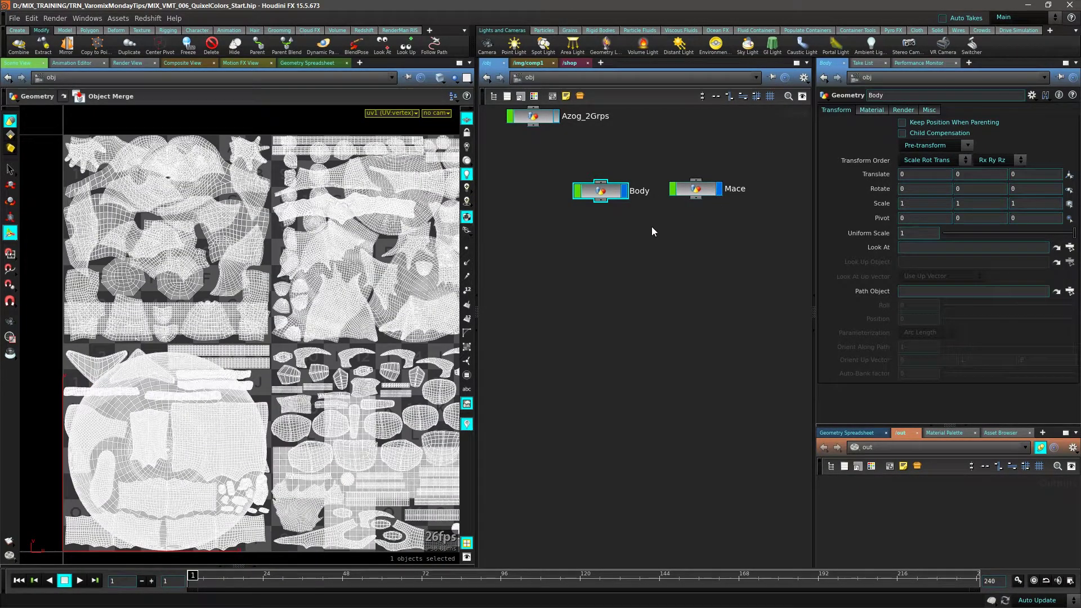
drag(698, 191, 697, 207)
drag(607, 187, 597, 200)
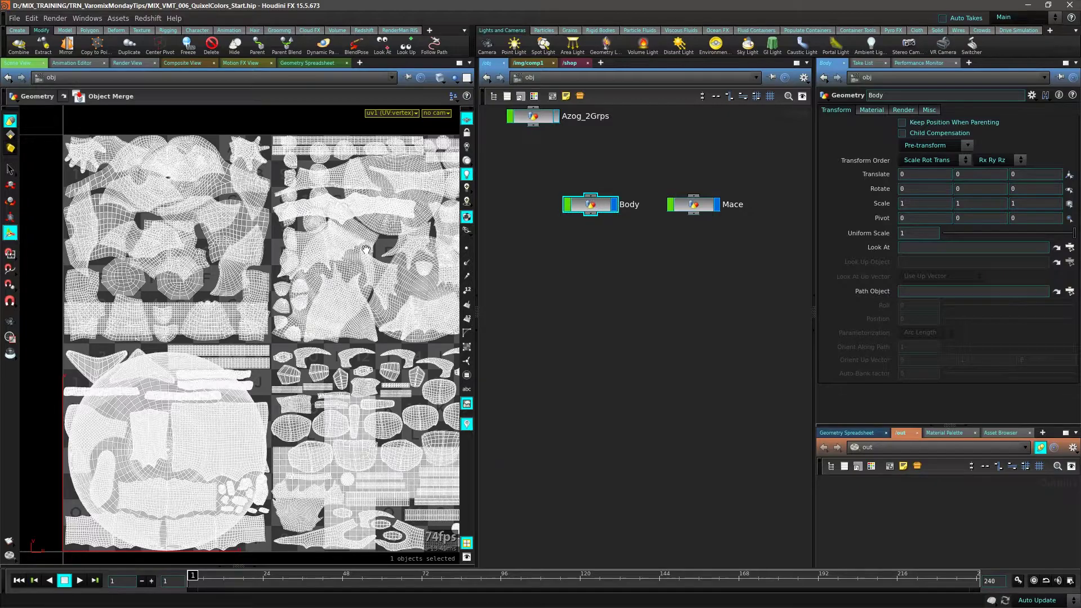
key(space+1)
click(379, 285)
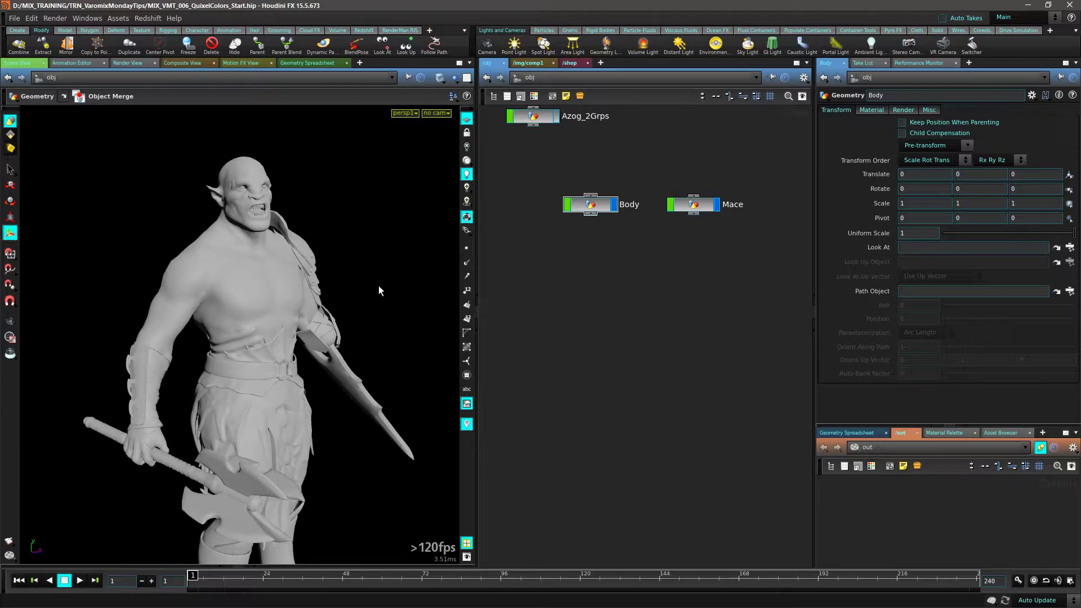
Step: Switch to File Explorer and open the colors folder inside C:\Program Files\Quixel SUITE 2.0
drag(352, 72, 506, 55)
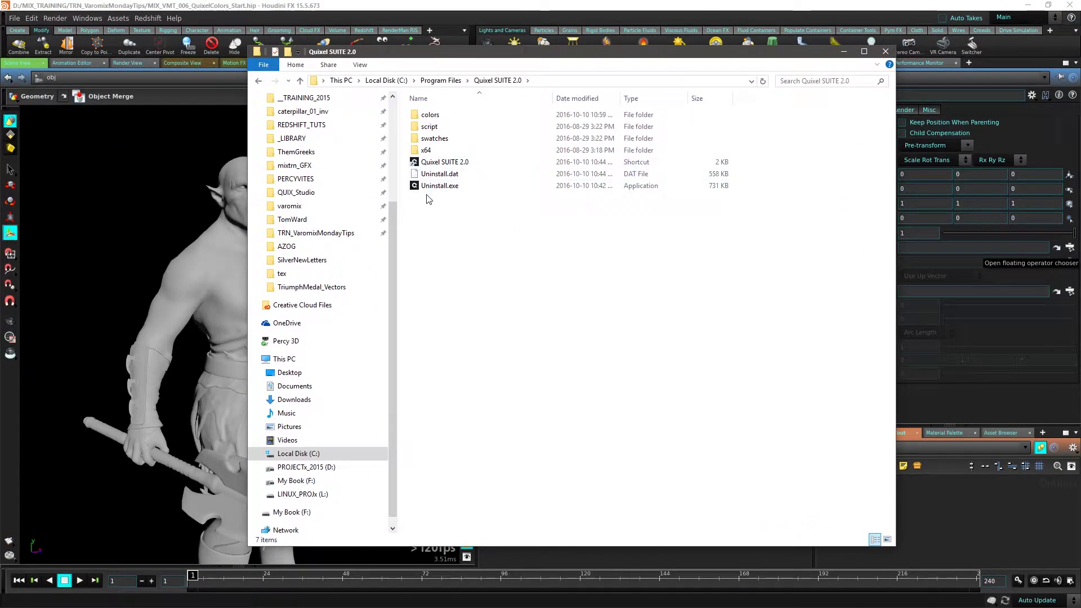
double_click(431, 115)
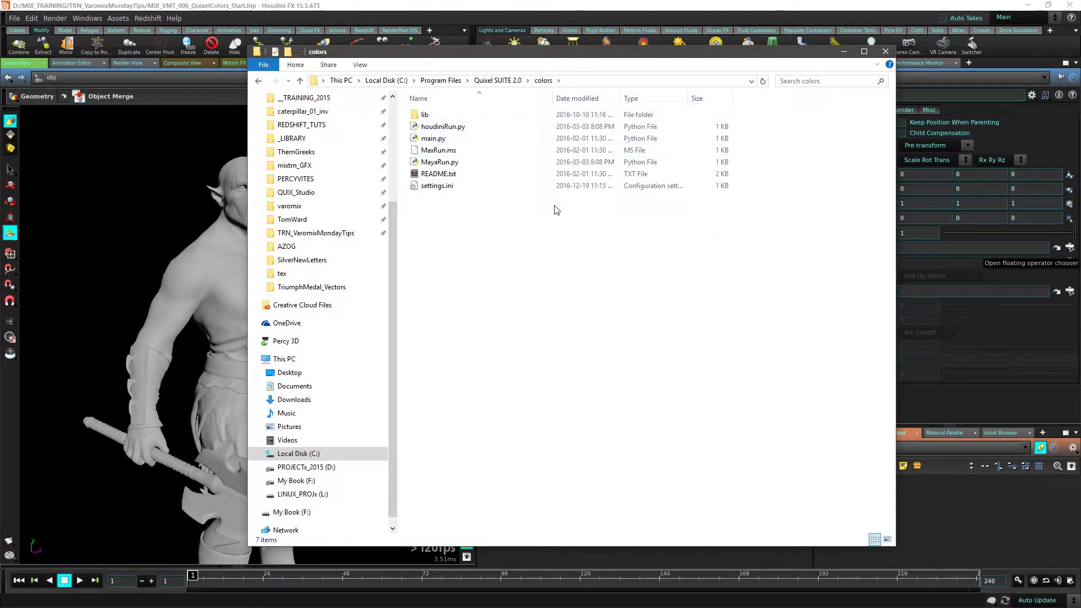
Step: Open houdiniRun.py from the colors folder, copy its entire script, and switch back to Houdini
click(434, 127)
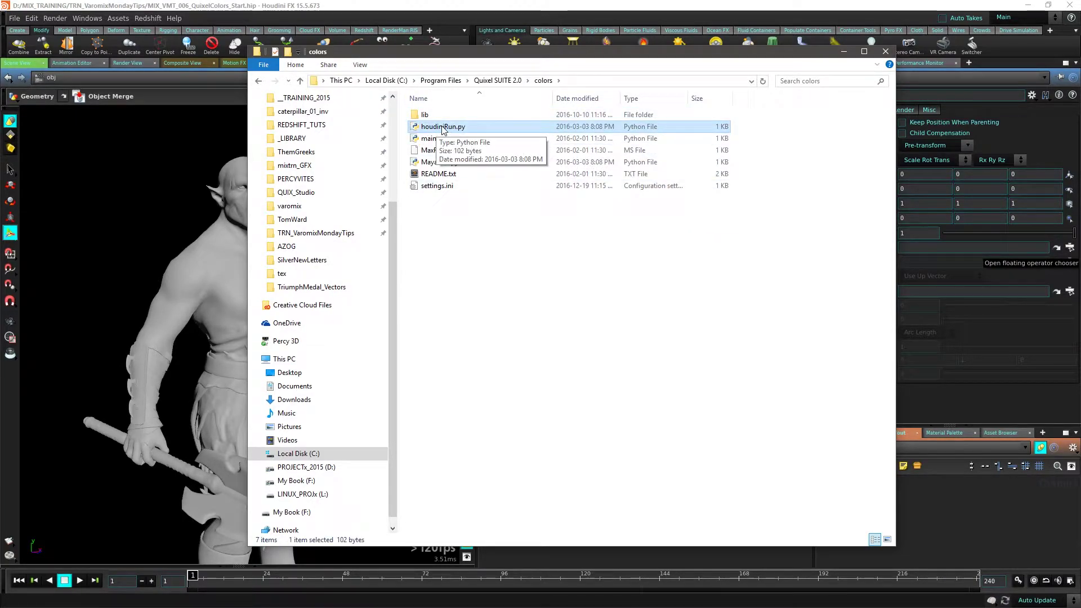
double_click(442, 126)
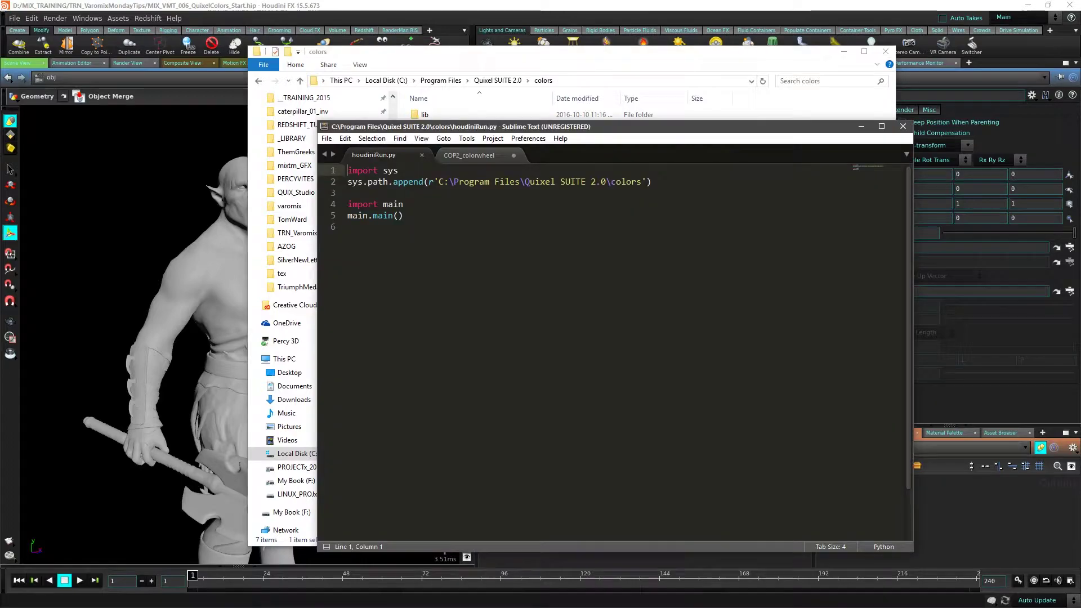
drag(404, 216, 347, 169)
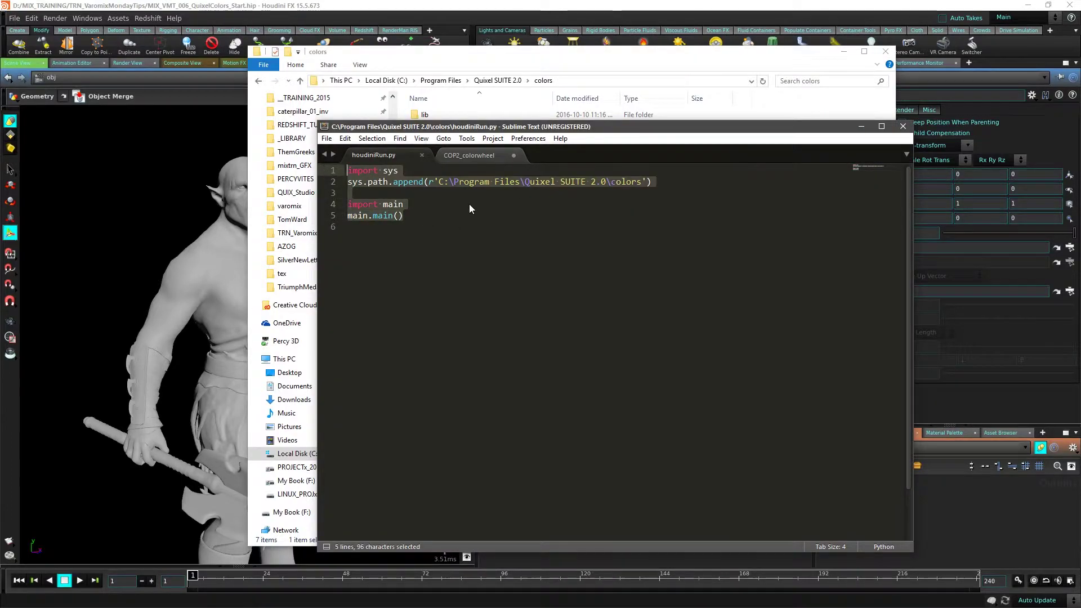
right_click(461, 186)
click(491, 209)
click(574, 8)
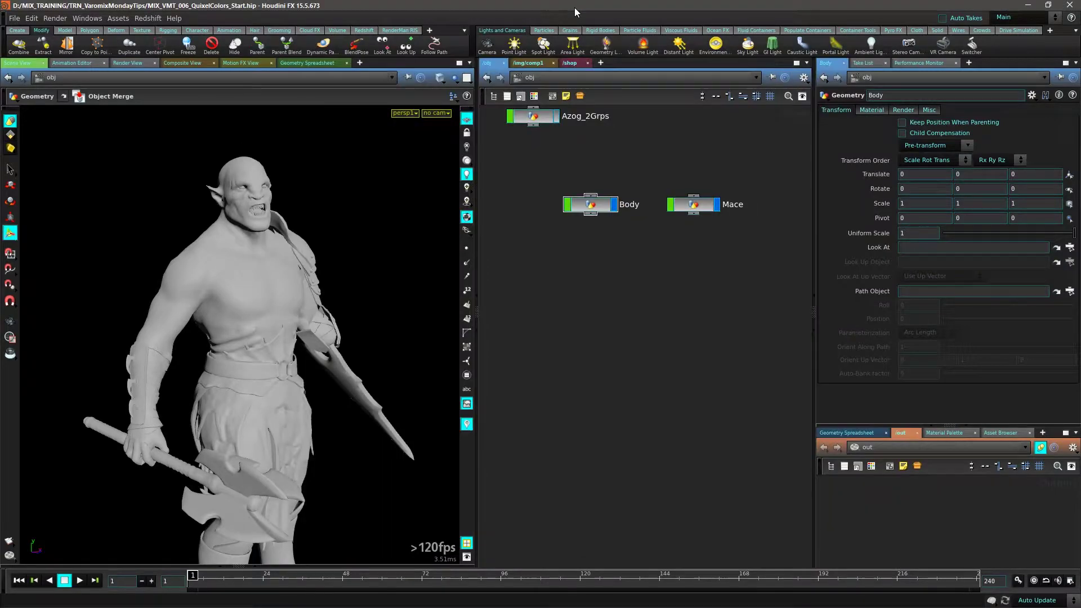
Step: Create a new tool on the Texture shelf with the name quixelColors and the label QuixelColors
click(141, 30)
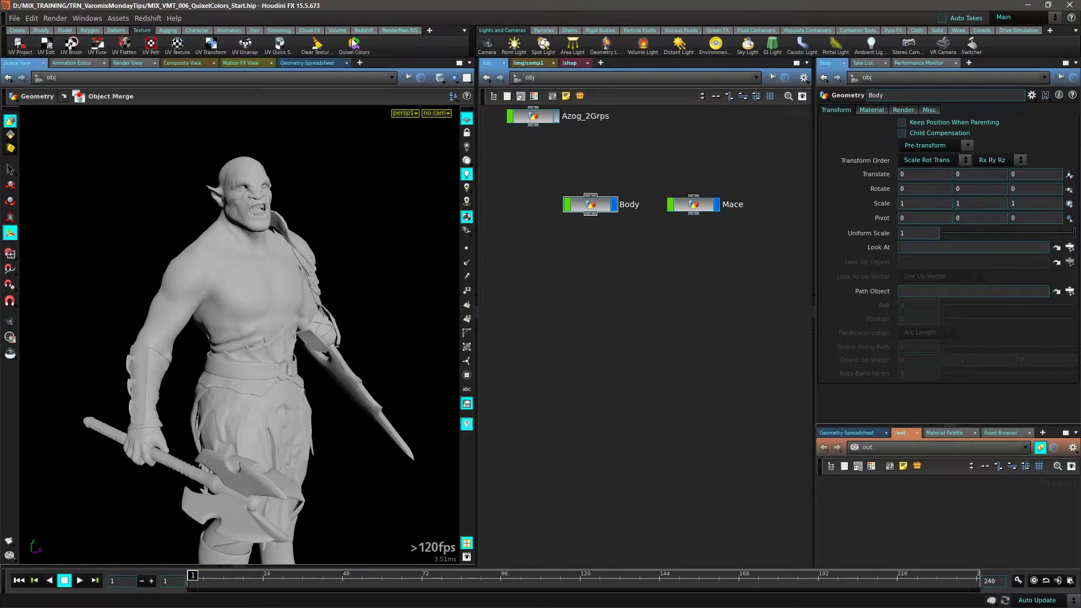
right_click(391, 45)
right_click(383, 41)
right_click(386, 42)
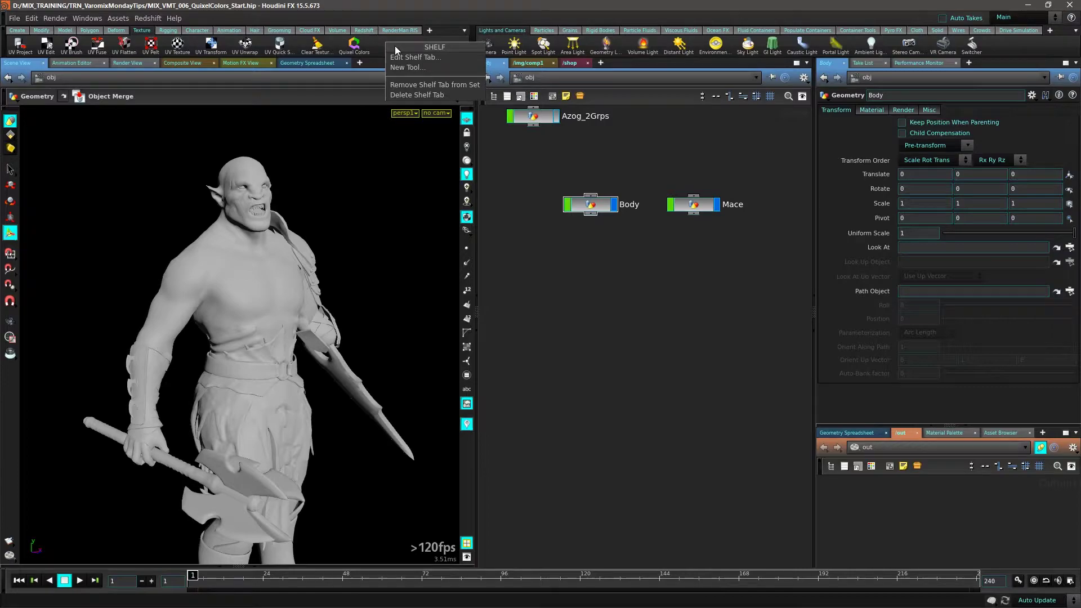
click(420, 67)
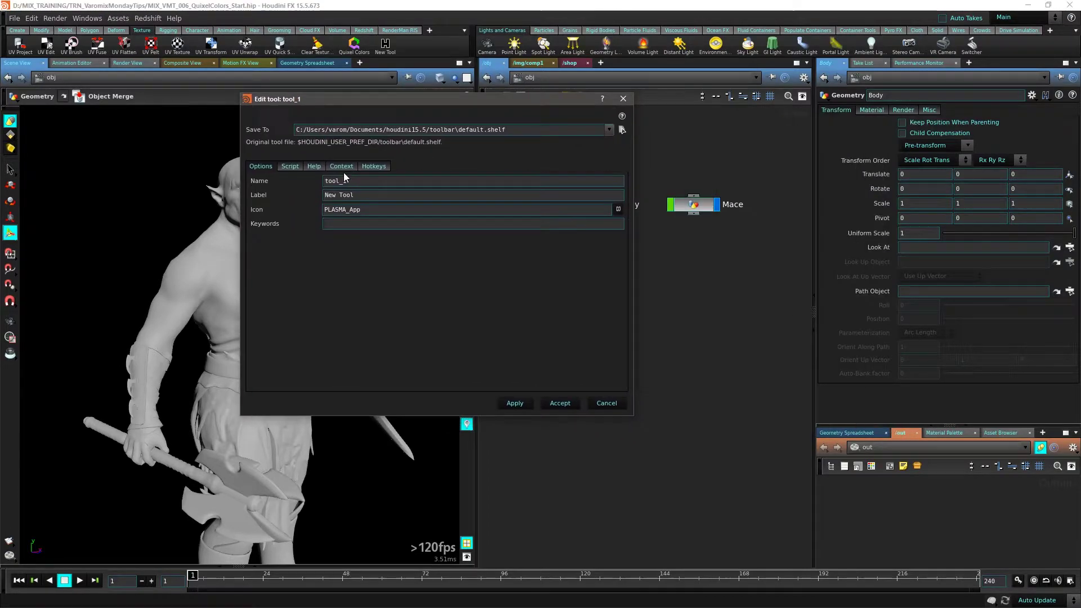
text(quixelXolors)
key(Tab)
text(QuixelCOl)
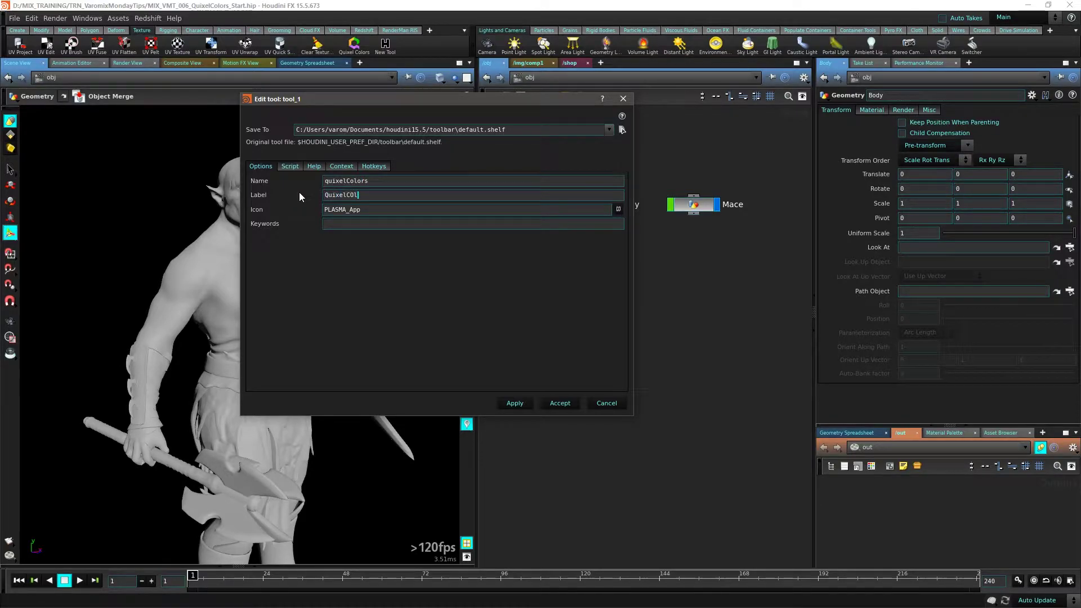
text(ors)
key(Tab)
Step: Assign icon_Quixel.png from the Quixel SUITE 2.0 swatches/ddoMM folder as the new tool's icon, and apply the settings
click(619, 209)
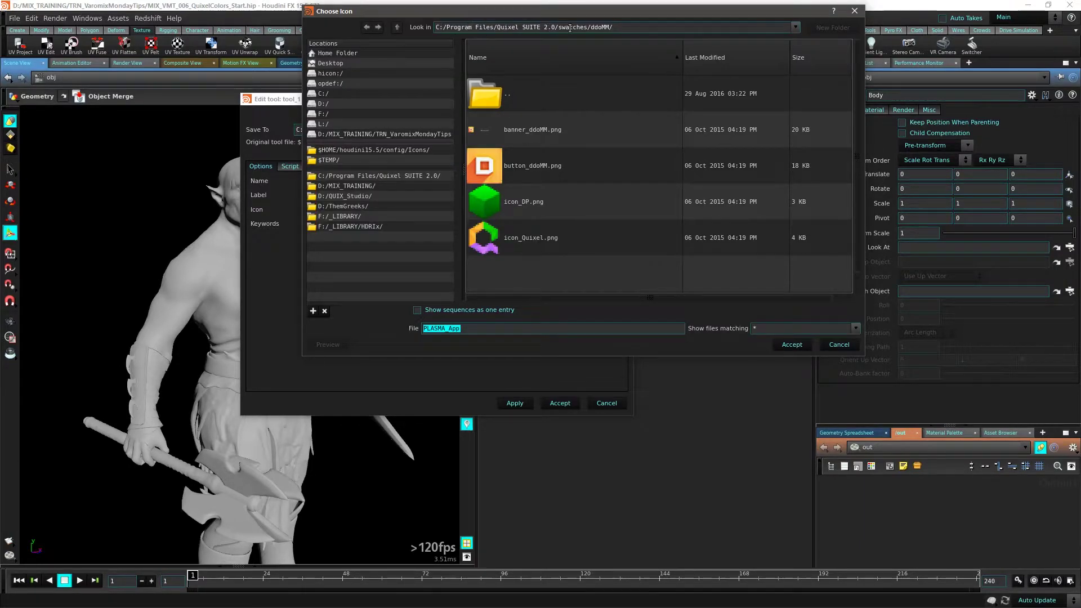
click(518, 244)
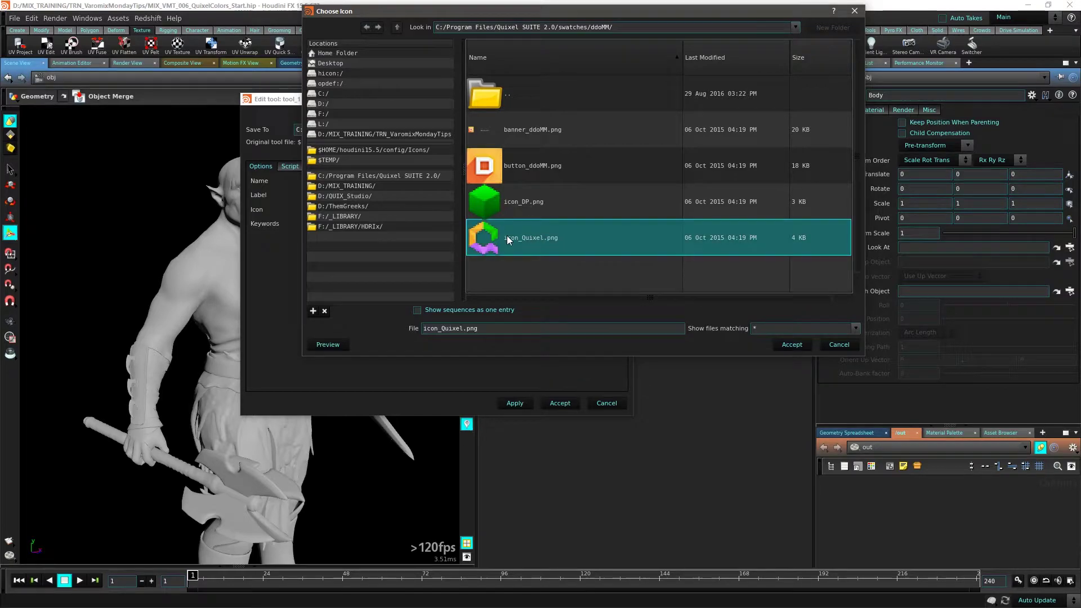
click(792, 345)
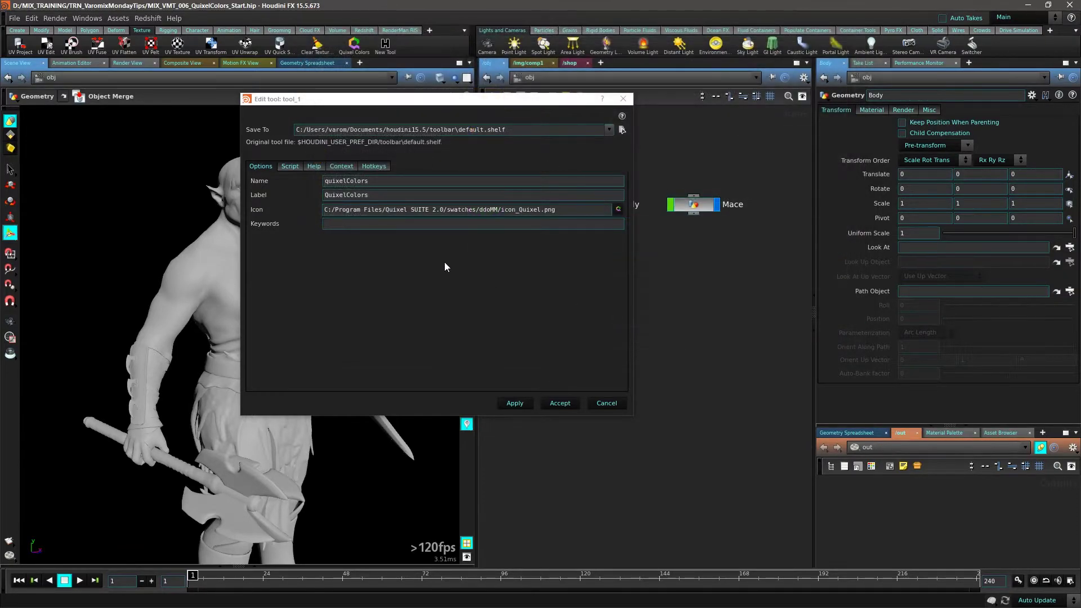
click(514, 403)
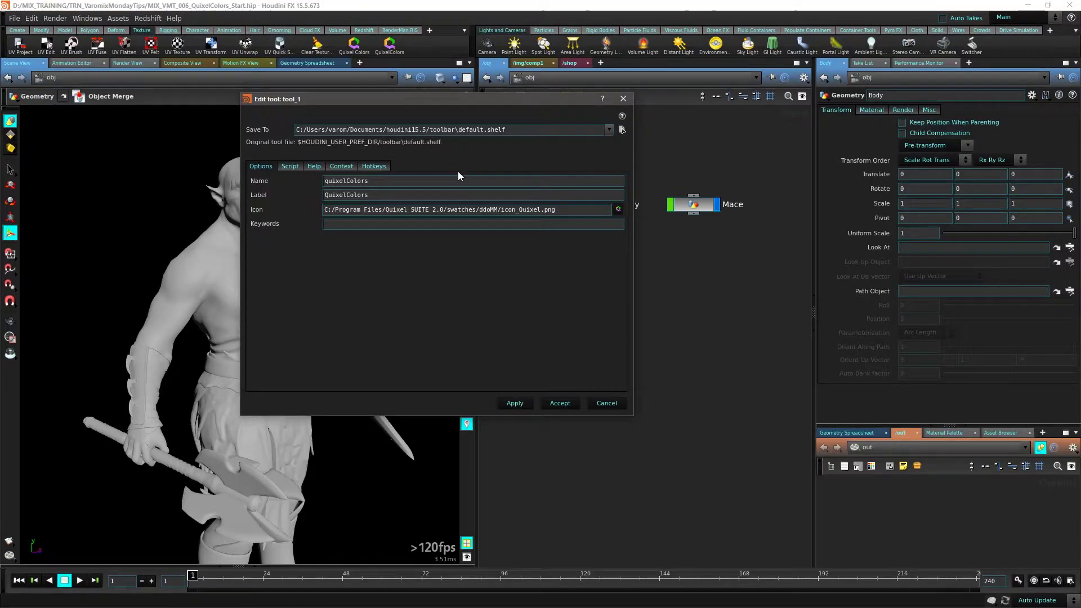
Step: Paste the copied Python code into the new tool's script and accept the tool
drag(453, 100, 533, 122)
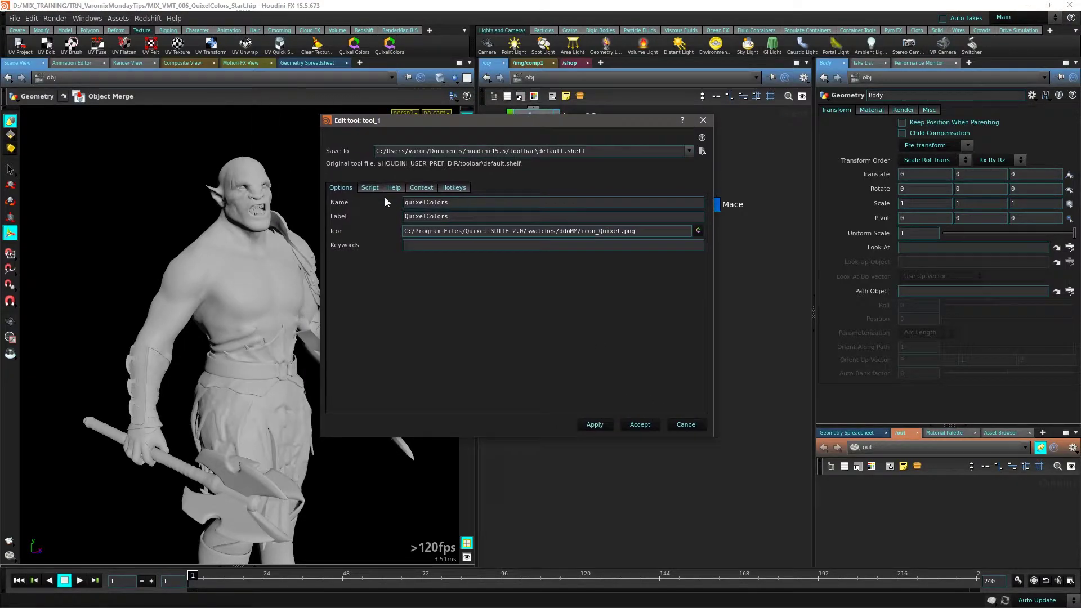
click(369, 188)
key(ctrl+v)
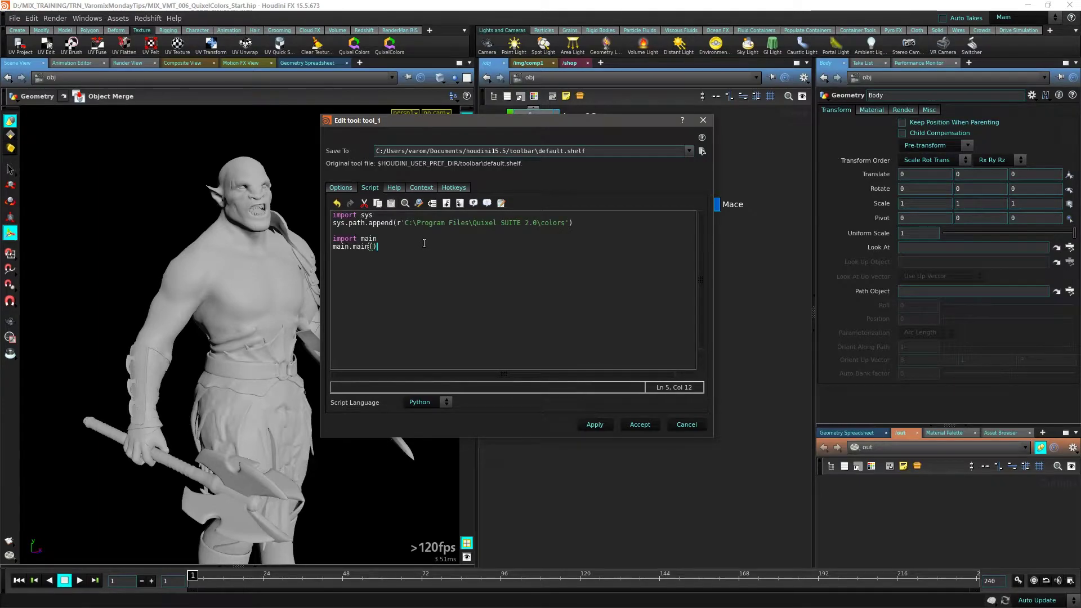
key(ctrl+a)
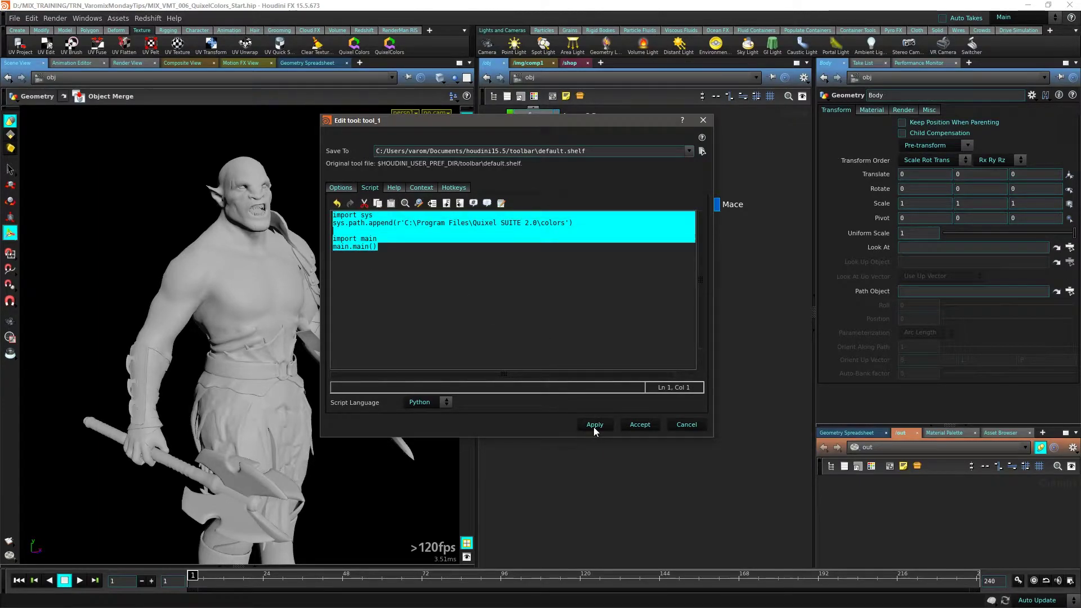
click(640, 425)
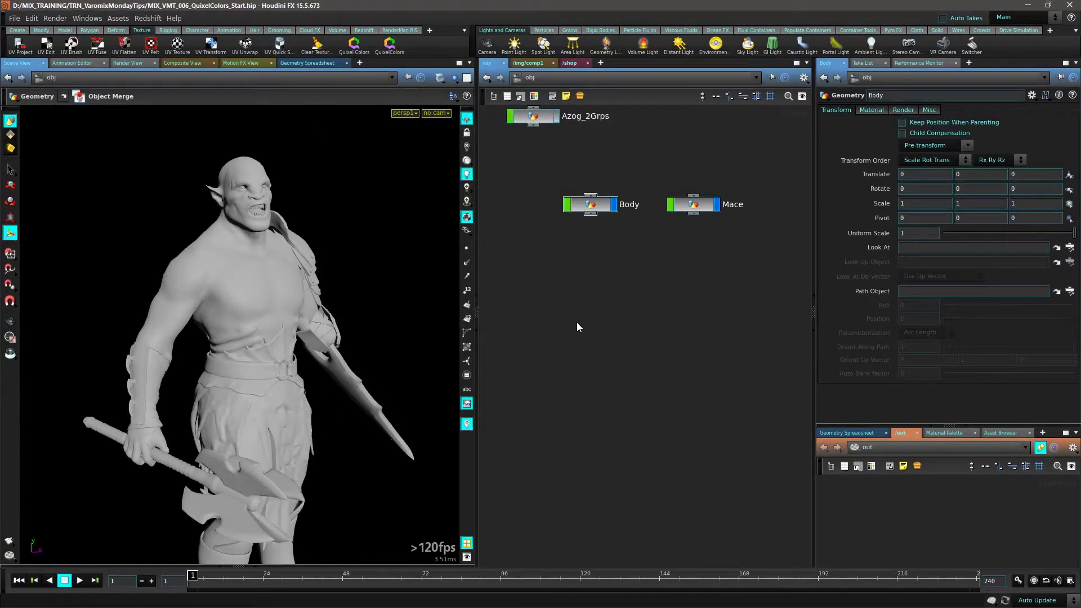
Step: Launch the new QuixelColors tool, clear and close the Houdini Console, and move the Quixel Colors window clear of the nodes
middle_drag(573, 248, 579, 323)
click(596, 279)
click(390, 44)
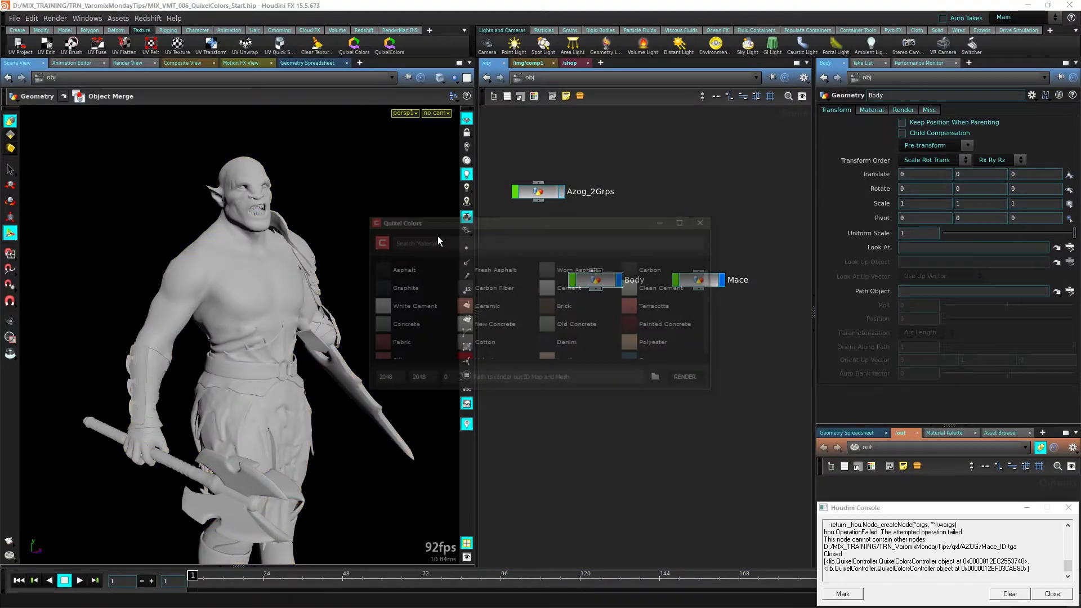
click(1009, 593)
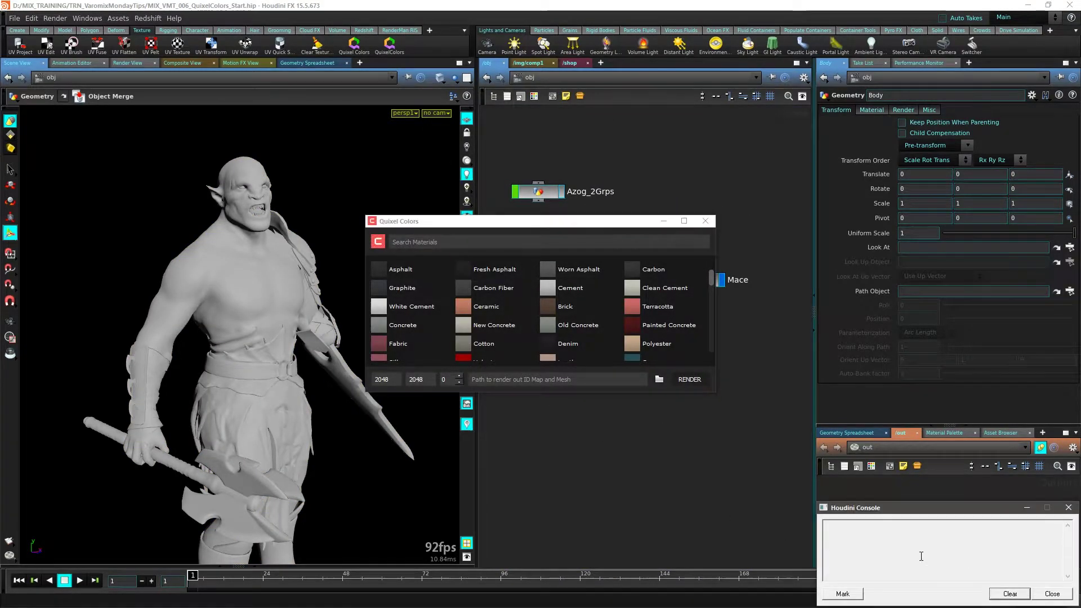
click(1068, 507)
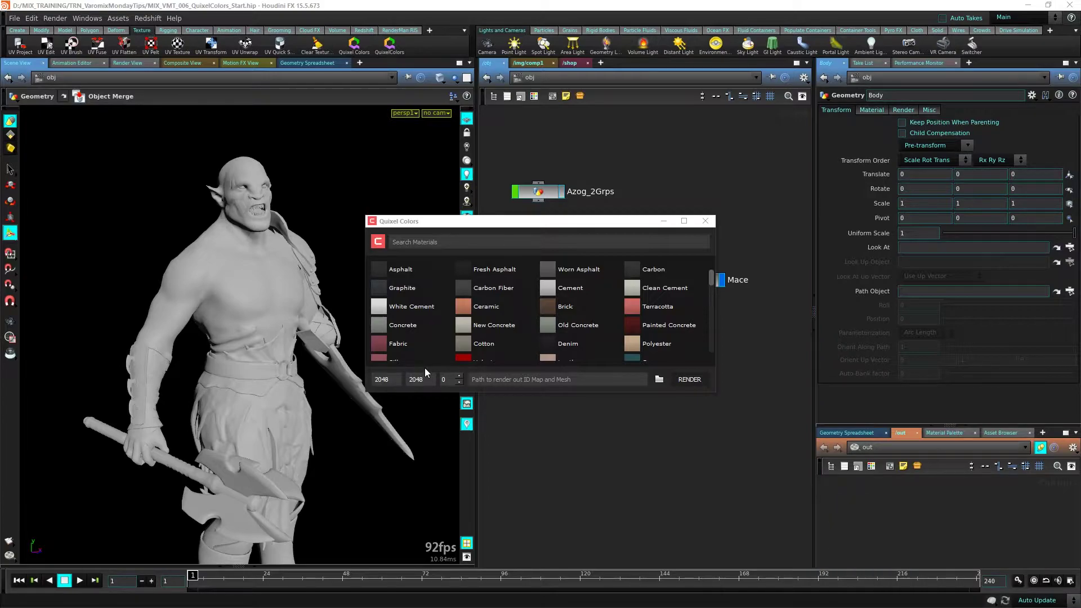
drag(503, 224, 597, 336)
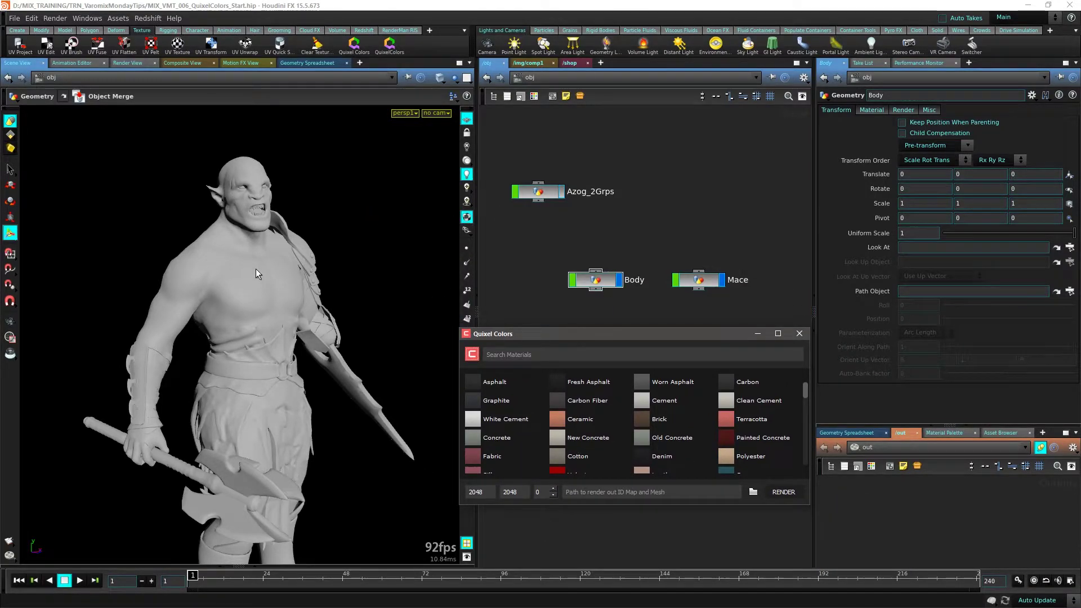
Step: Enter the geometry network of the Body object
click(594, 280)
alt+middle_drag(332, 333, 324, 283)
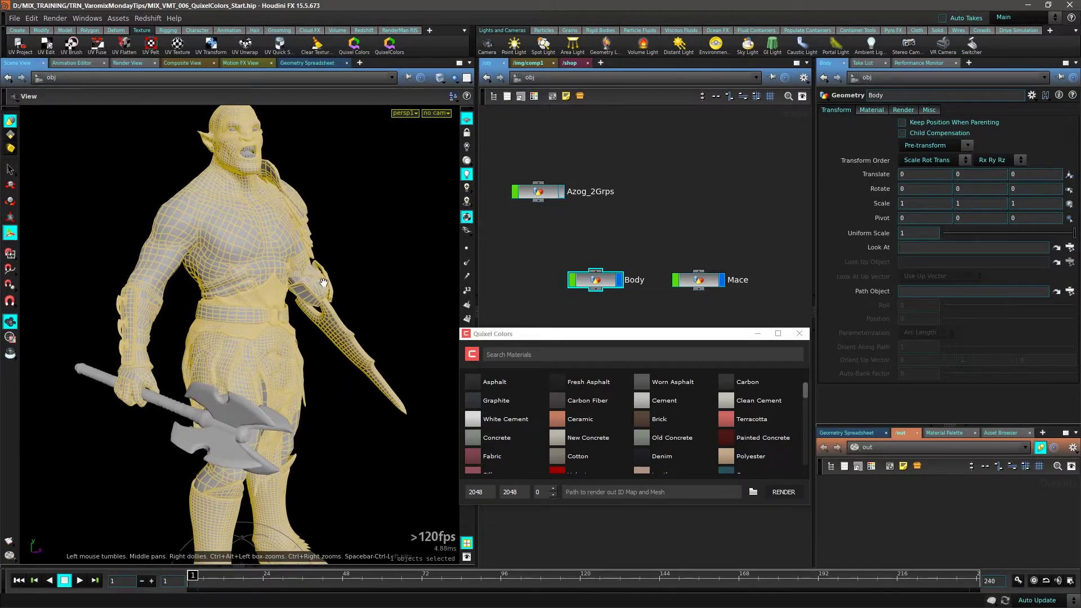
alt+drag(323, 282, 264, 276)
double_click(593, 280)
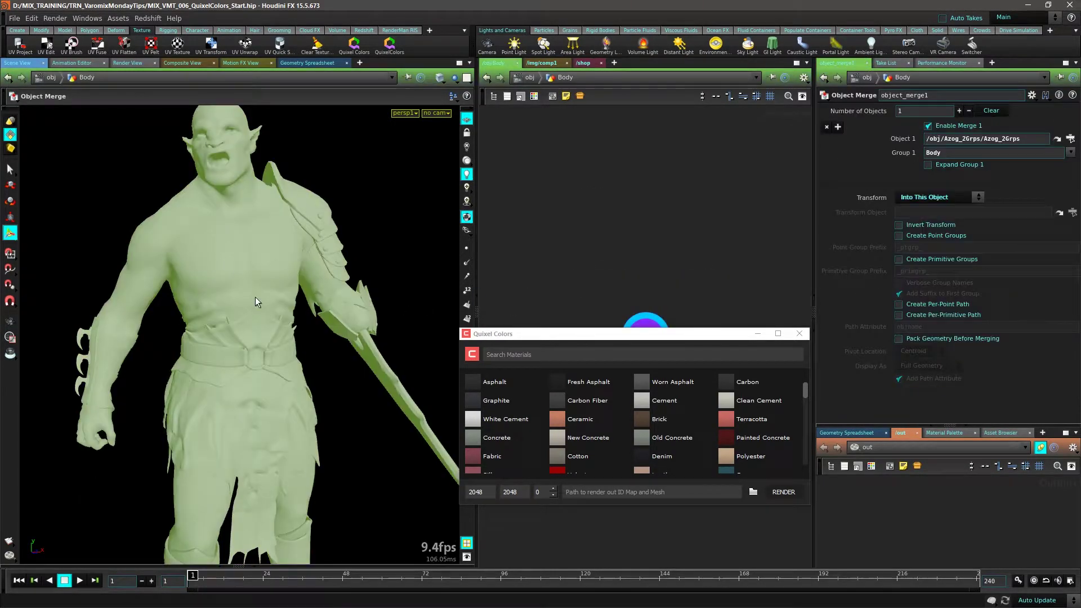
alt+right_drag(350, 253, 301, 271)
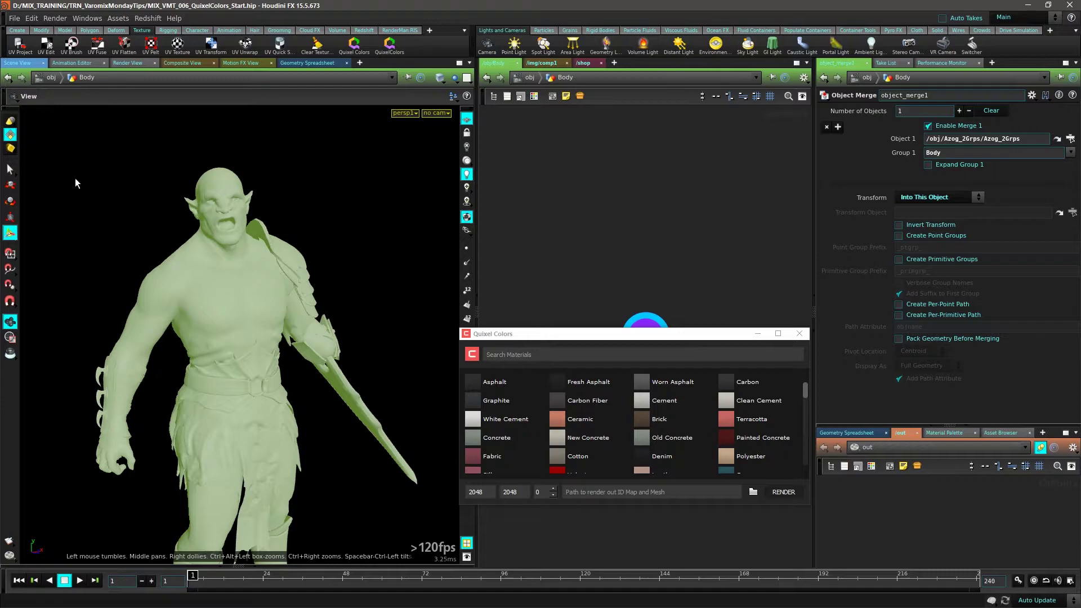
Step: Activate the Select tool, list the 3D Connected Geometry islands, and temporarily display them in separate colours to review the parts
click(9, 169)
click(276, 99)
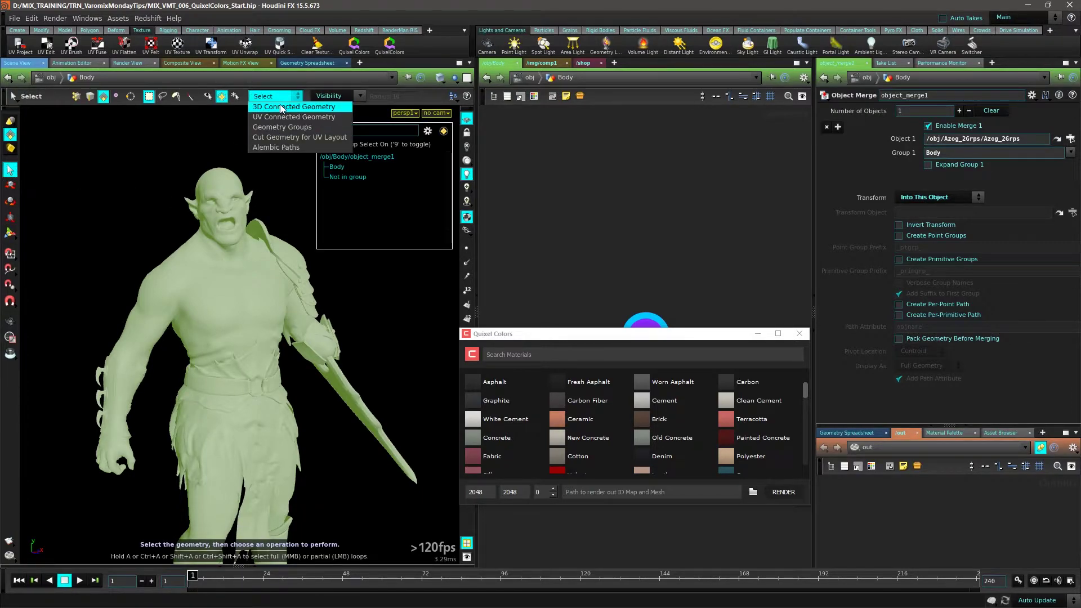
click(298, 107)
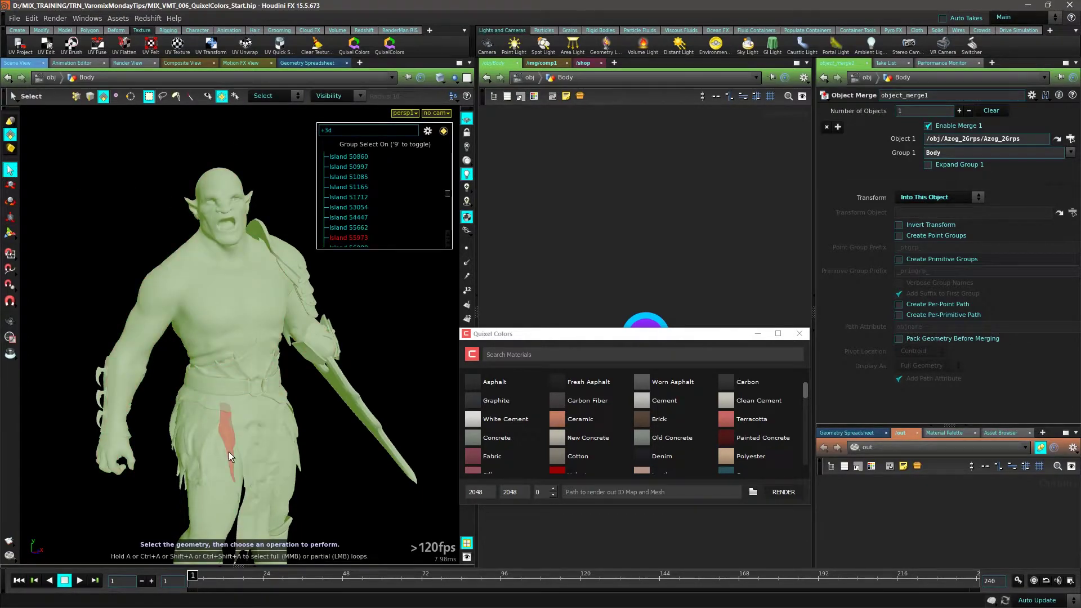
click(443, 130)
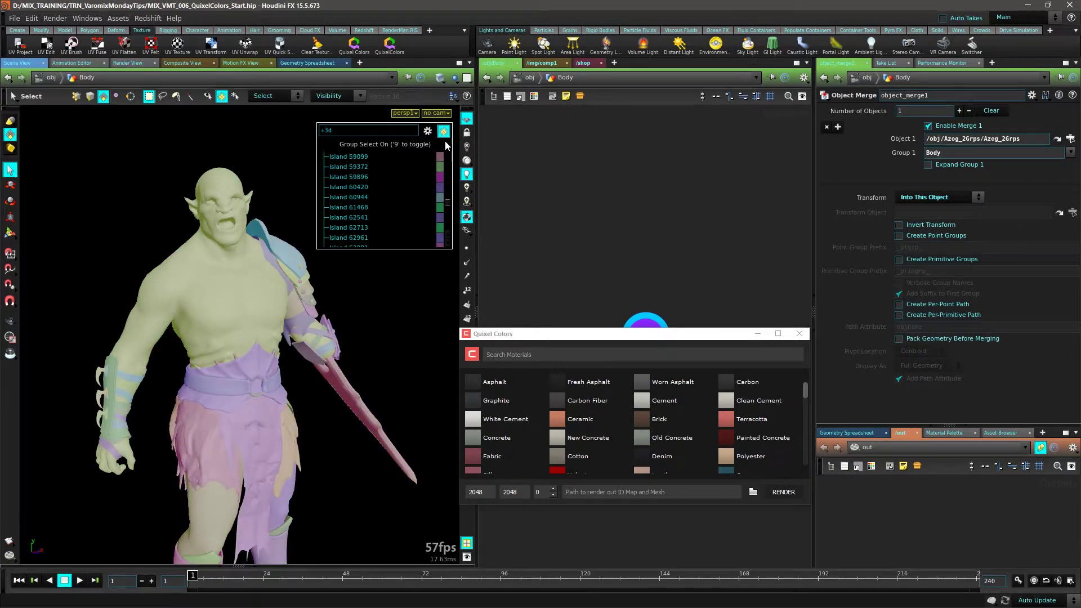
alt+drag(394, 378, 321, 344)
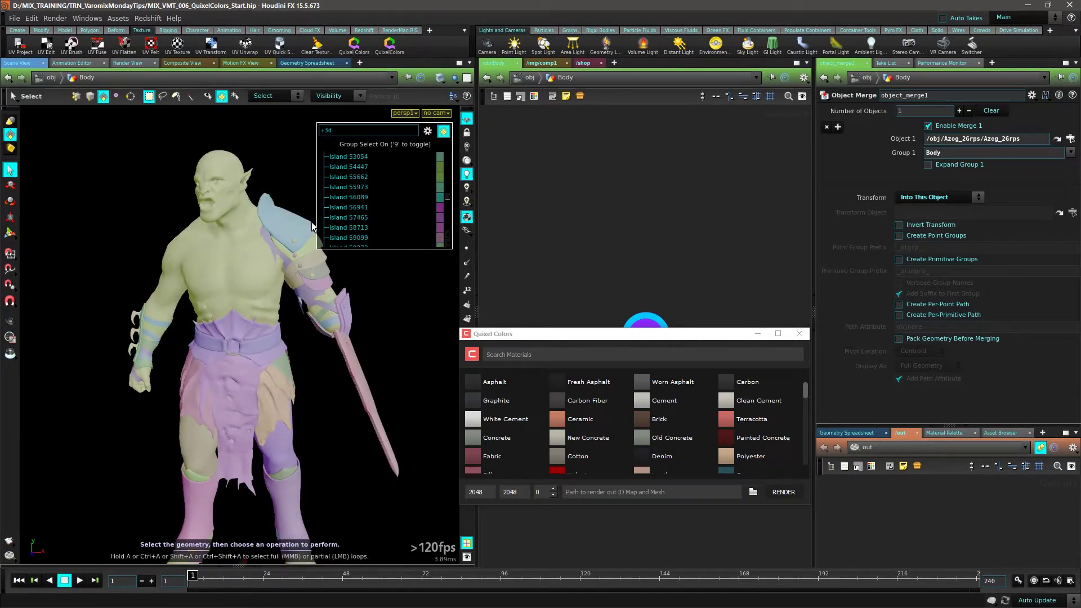
alt+drag(201, 366, 415, 168)
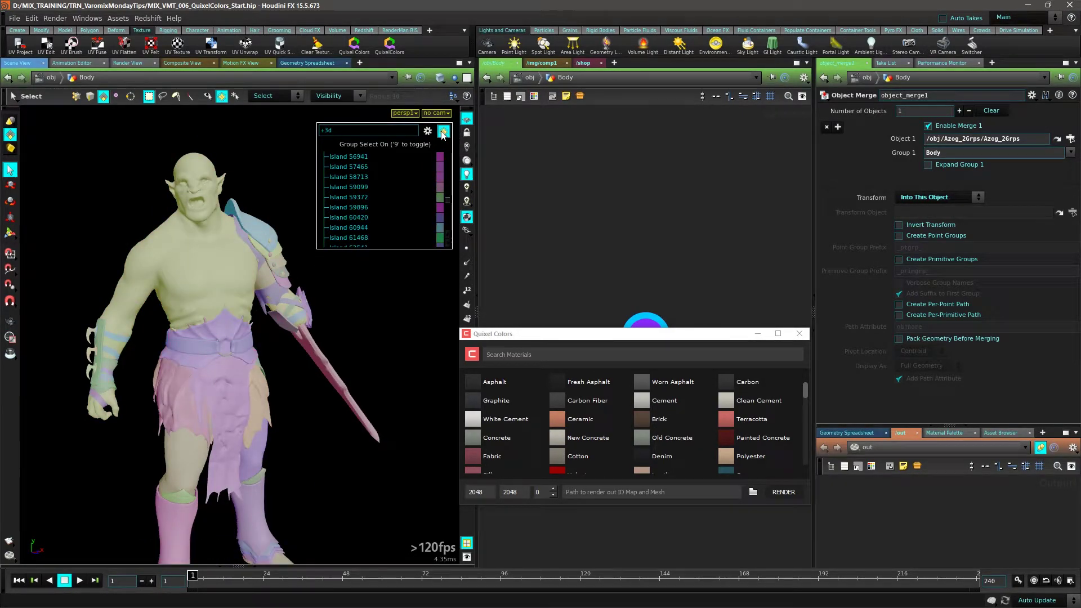
click(443, 133)
Step: Select the character's bare upper body and leg islands, search the materials for "skin", and assign Skin to them
click(233, 346)
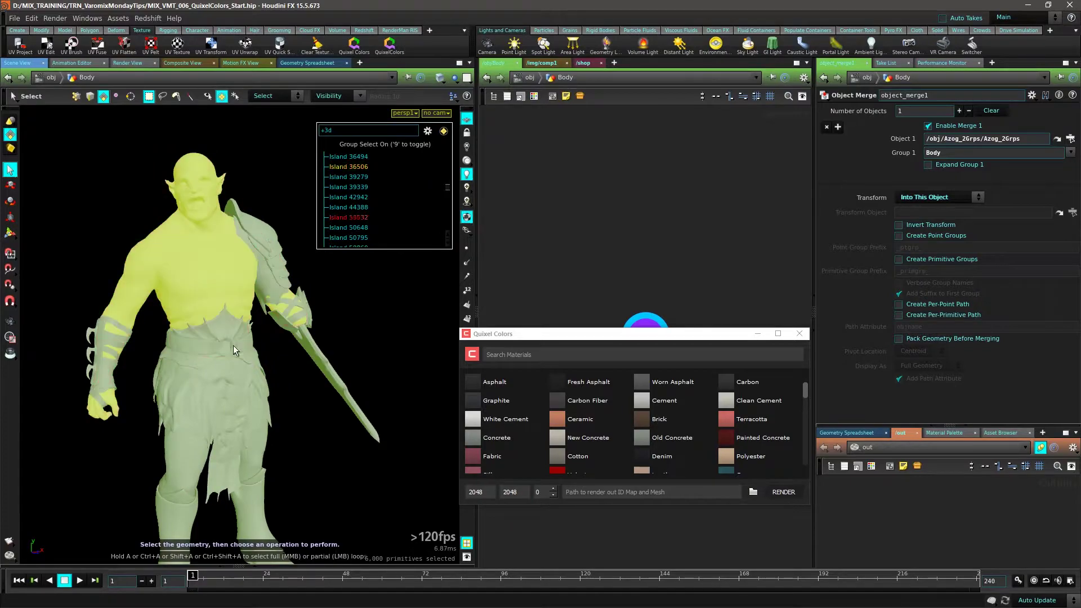
shift+click(254, 455)
alt+drag(253, 454, 225, 445)
alt+middle_drag(298, 442, 285, 391)
drag(617, 338, 622, 292)
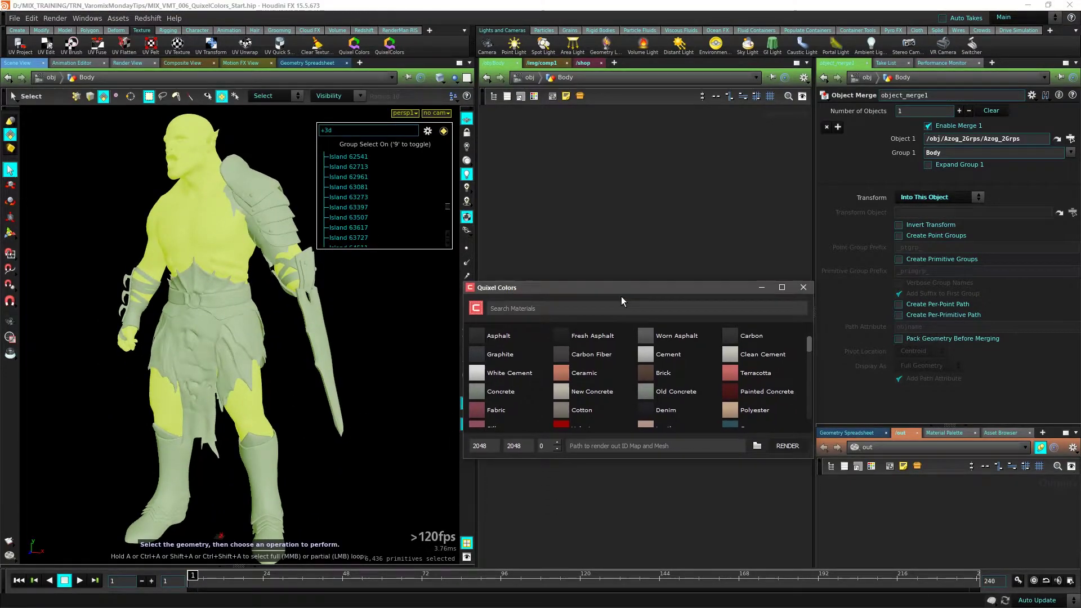
click(609, 309)
text(skin)
click(481, 333)
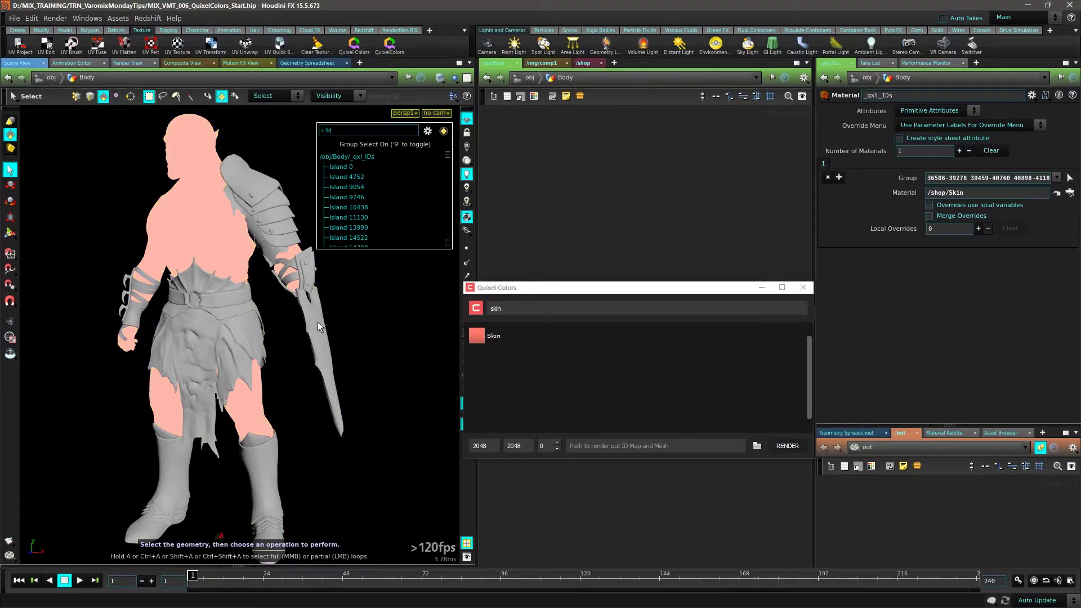
Step: Select both boots together with their ankle bands and upper cuffs
drag(318, 322, 290, 411)
click(283, 418)
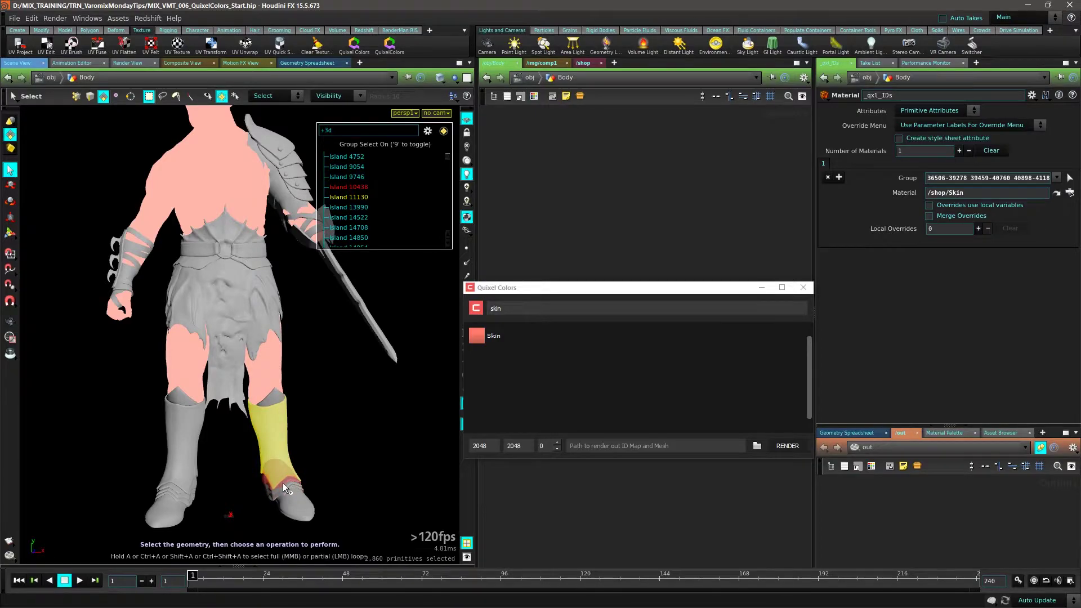
shift+click(177, 490)
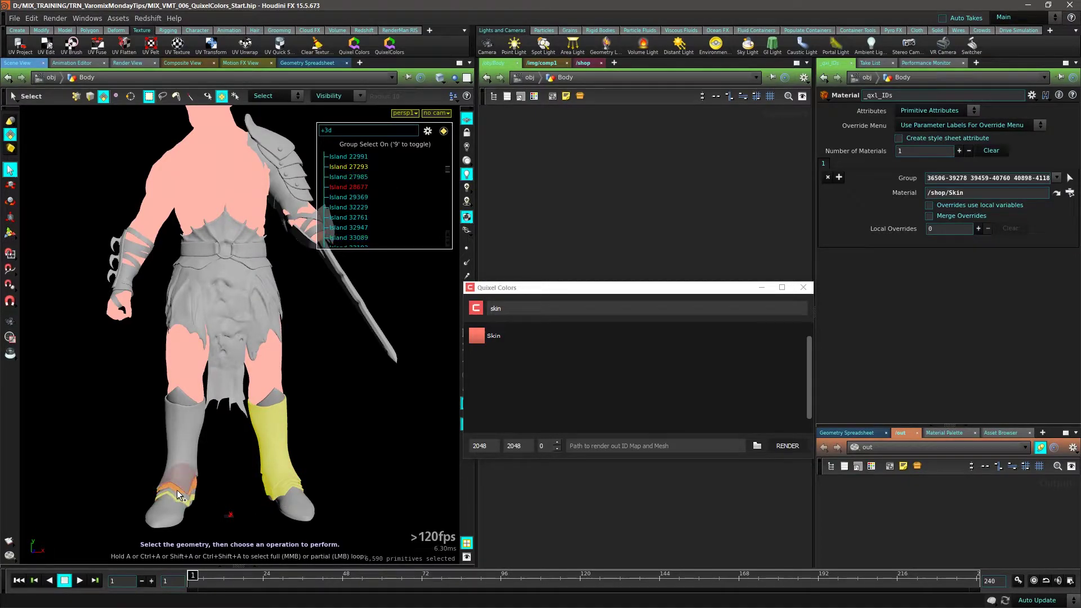
shift+click(192, 401)
shift+click(279, 403)
alt+middle_drag(307, 407, 300, 519)
Step: Add the layered shoulder armour plates and the sword arm's forearm guard to the boot selection
shift+click(265, 246)
shift+click(286, 268)
shift+click(290, 283)
shift+click(293, 300)
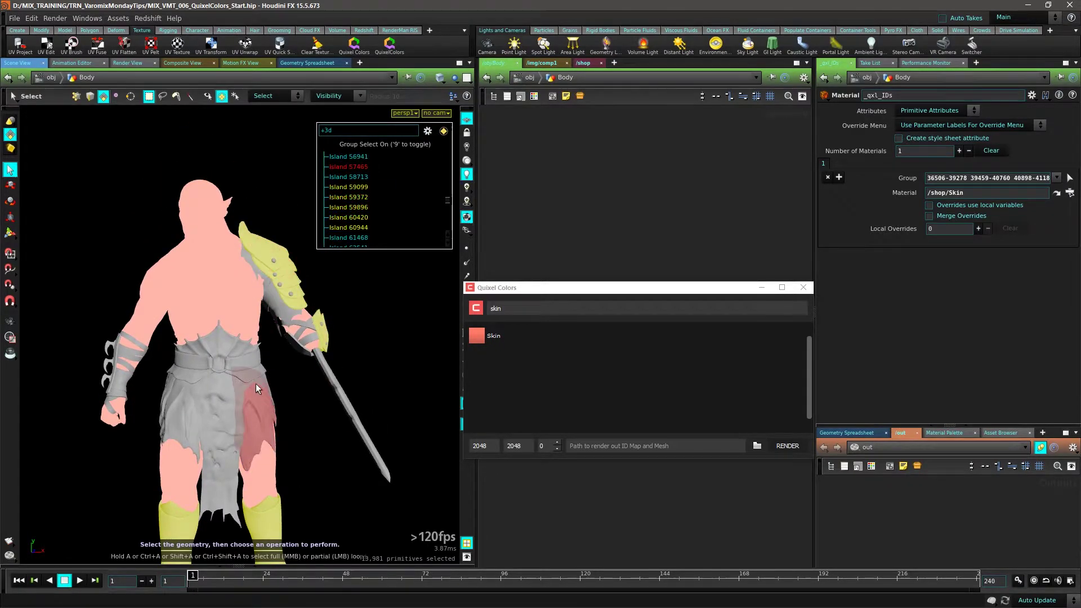
shift+click(320, 332)
shift+click(294, 347)
alt+drag(293, 347, 236, 366)
alt+right_drag(237, 366, 256, 399)
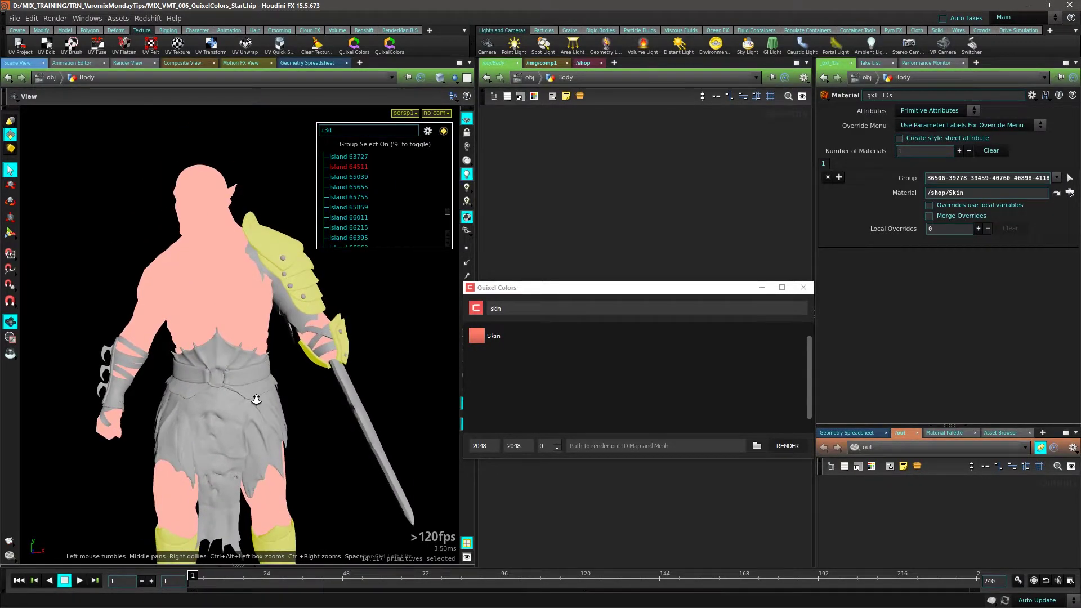
alt+middle_drag(256, 399, 332, 327)
alt+drag(332, 327, 371, 349)
Step: Search the materials for "steel" and assign Steel to the selected boots and armour
drag(510, 308, 451, 308)
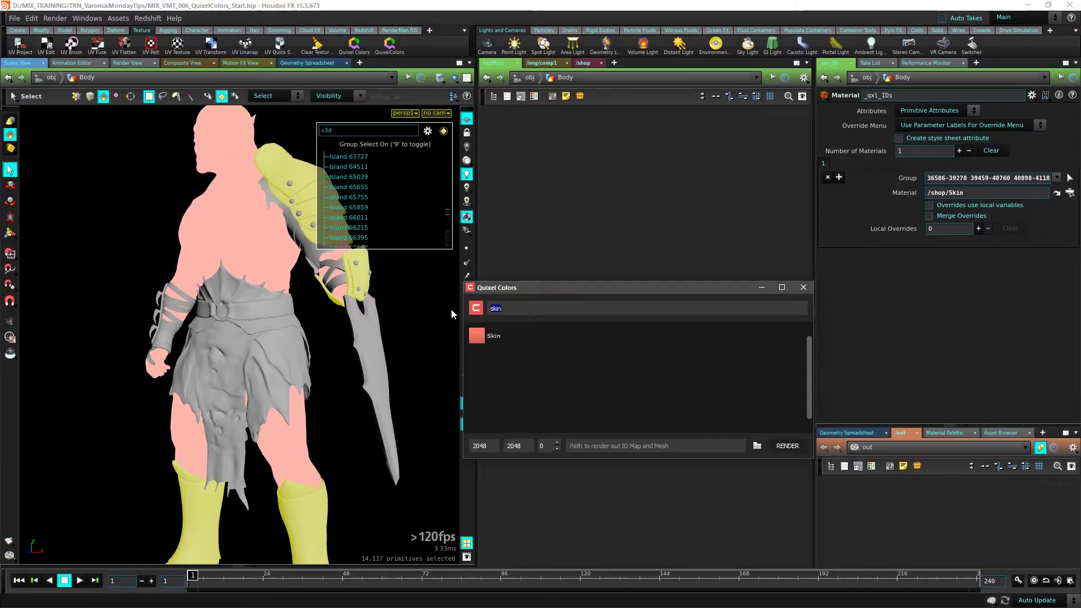
key(BackSpace)
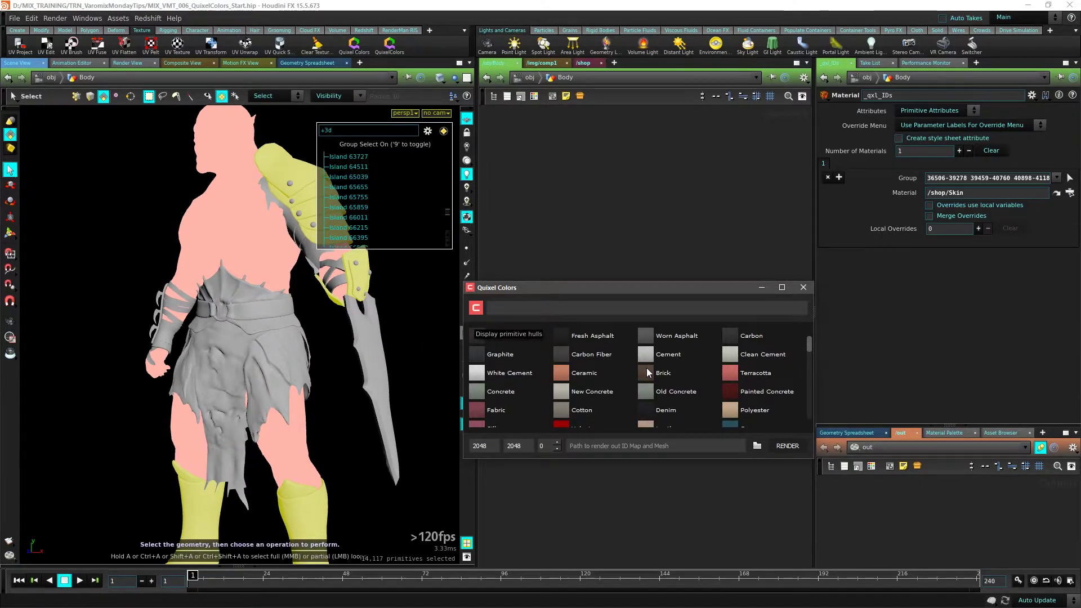
text(steel)
click(562, 333)
key(Escape)
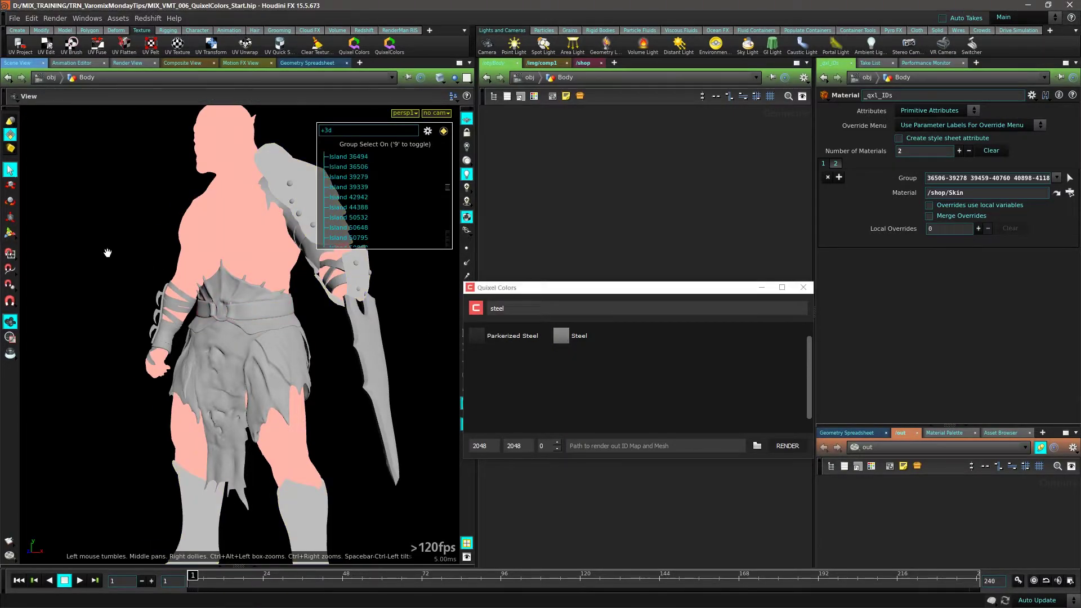
Step: Select the torn skirt cloth pieces around both thighs, including those at the back
drag(107, 249, 272, 258)
alt+middle_drag(272, 259, 228, 301)
alt+drag(345, 306, 271, 413)
alt+middle_drag(271, 413, 256, 391)
alt+right_drag(257, 390, 230, 434)
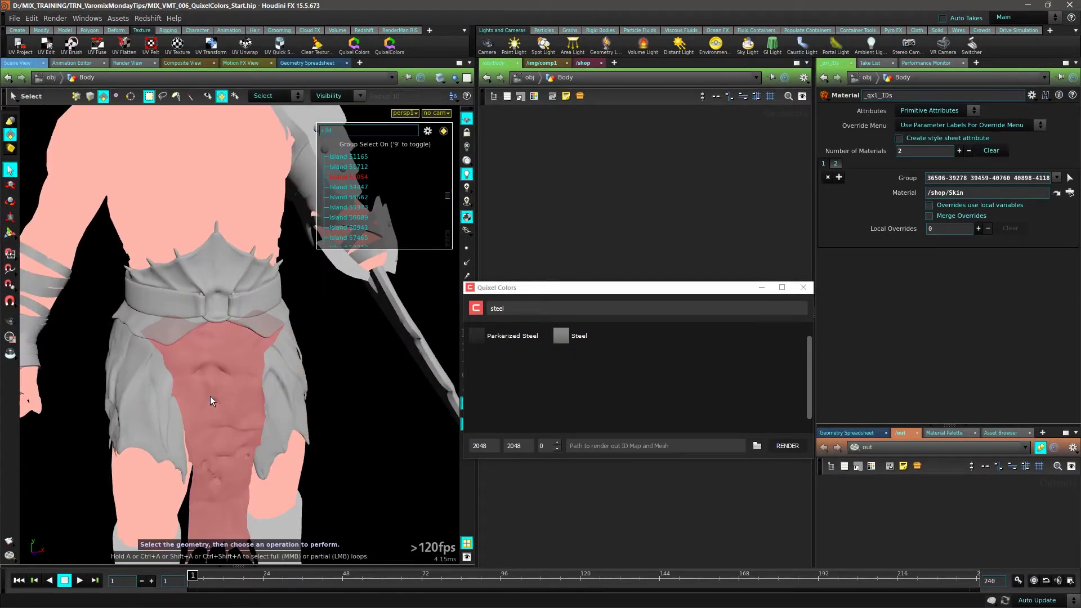
click(178, 420)
shift+click(160, 403)
shift+click(280, 399)
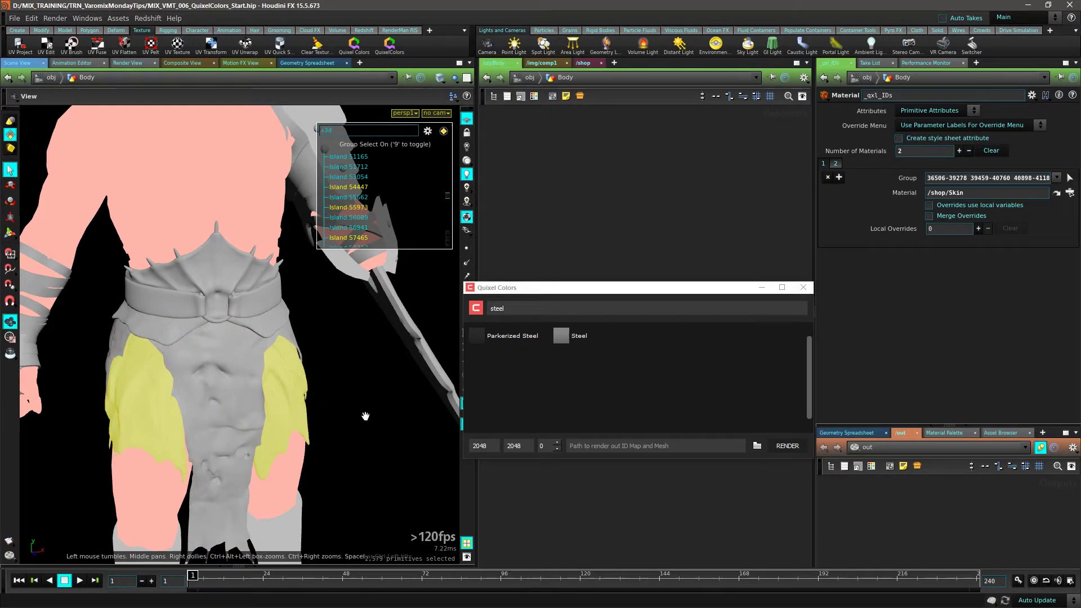
alt+drag(364, 415, 194, 406)
shift+click(194, 368)
shift+click(338, 383)
Step: Add the cloth beneath the shoulder and forearm armour to the selection and assign Fabric to all of it
alt+drag(344, 383, 112, 383)
alt+middle_drag(237, 405, 252, 417)
alt+right_drag(251, 417, 236, 360)
shift+click(265, 242)
alt+drag(264, 242, 293, 253)
click(561, 336)
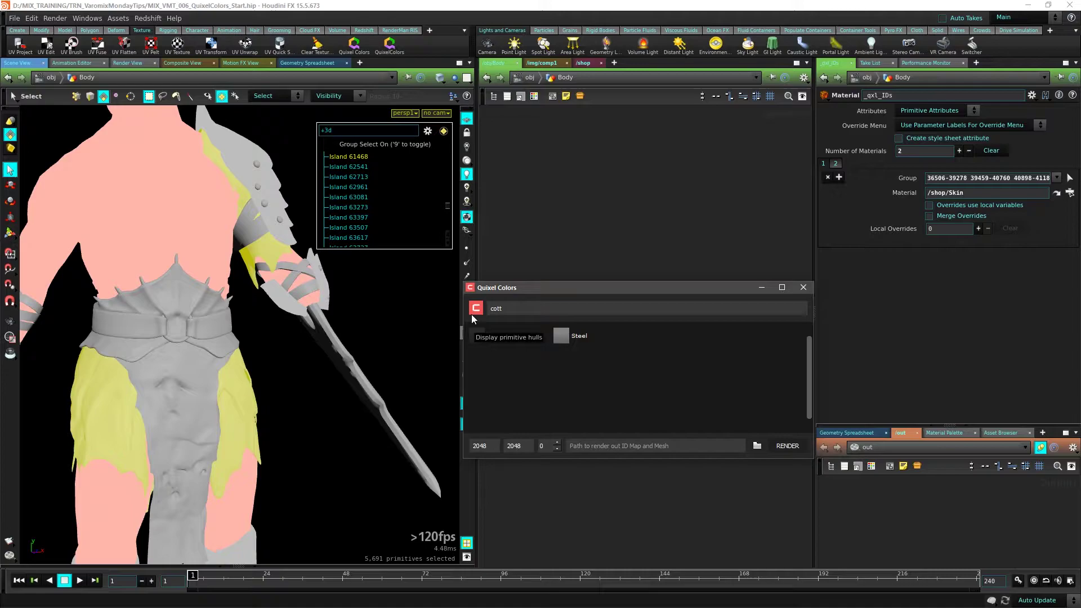
click(474, 312)
click(496, 410)
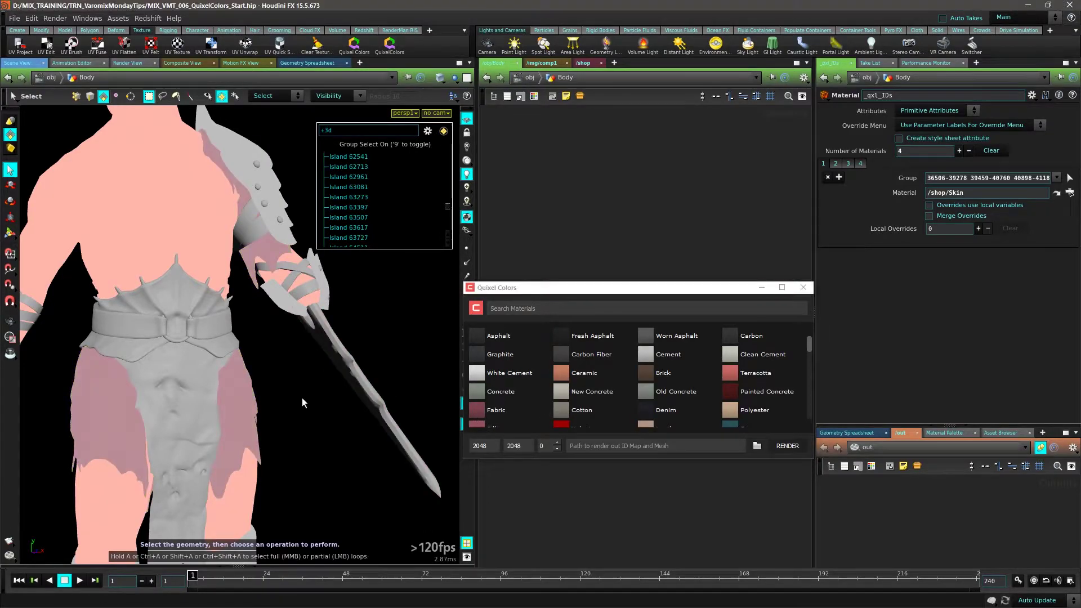
key(Escape)
scroll(315, 377, up, 5)
alt+drag(332, 355, 229, 364)
alt+middle_drag(290, 405, 319, 362)
alt+right_drag(319, 362, 285, 374)
click(284, 374)
shift+click(221, 305)
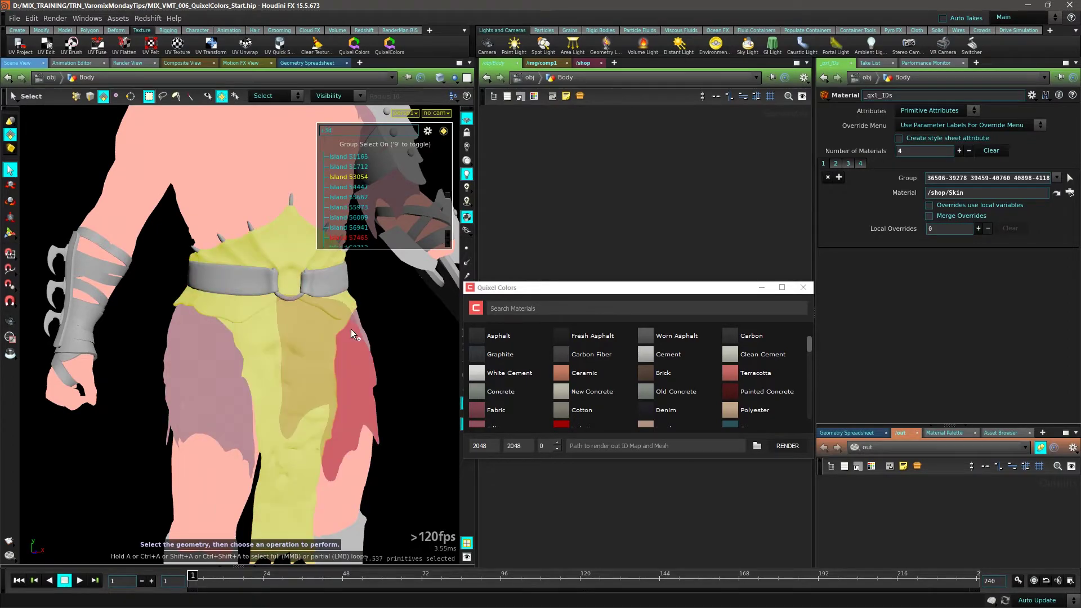
click(290, 349)
Step: Select the belt, search the materials for "leather", and assign Leather to it
click(241, 276)
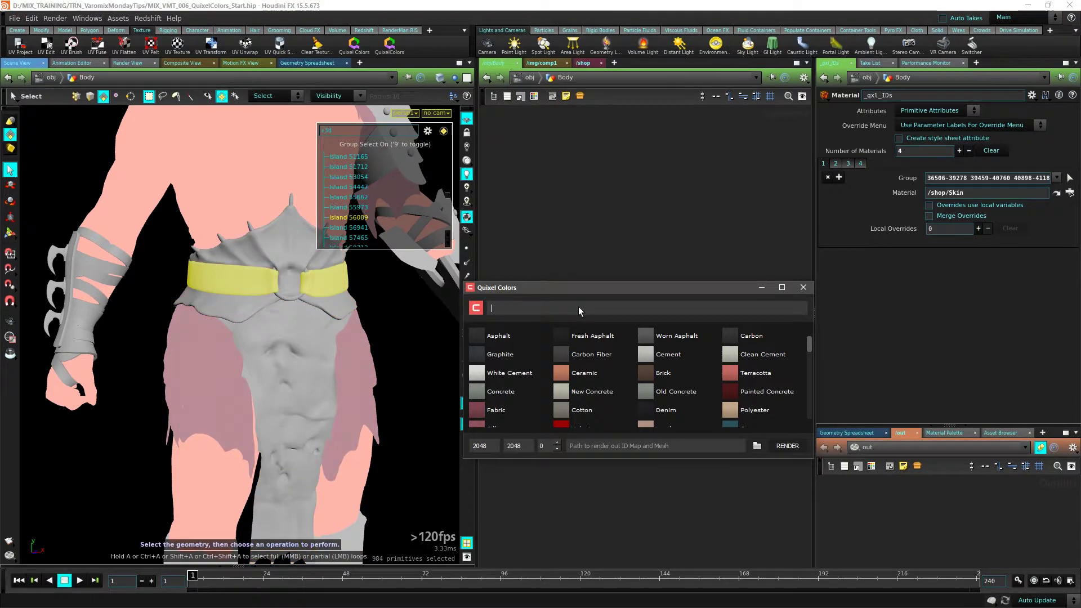
click(541, 309)
text(leaather)
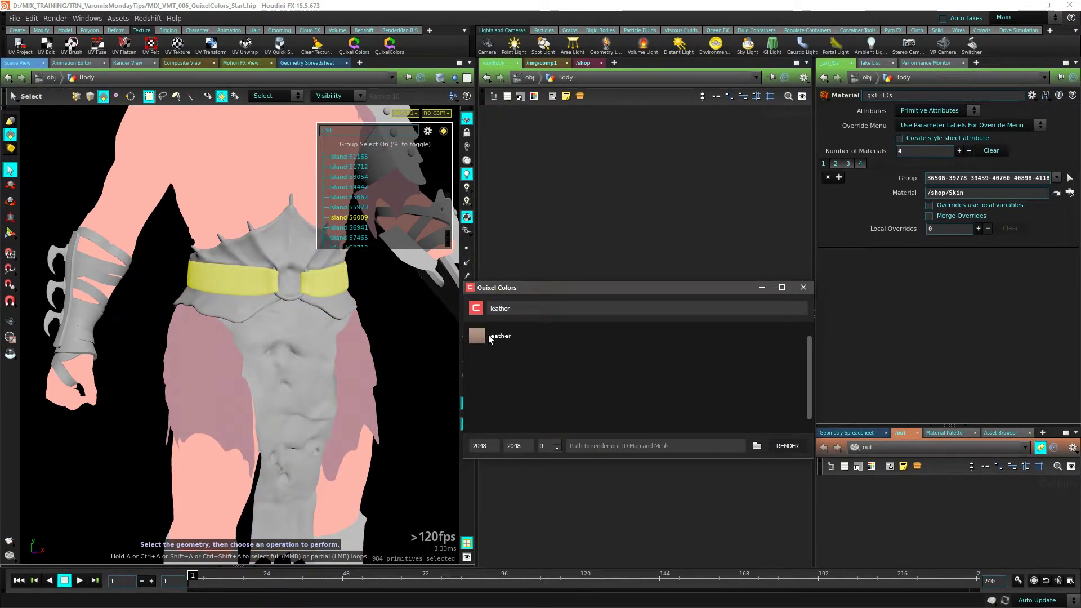
click(490, 336)
scroll(326, 458, down, 5)
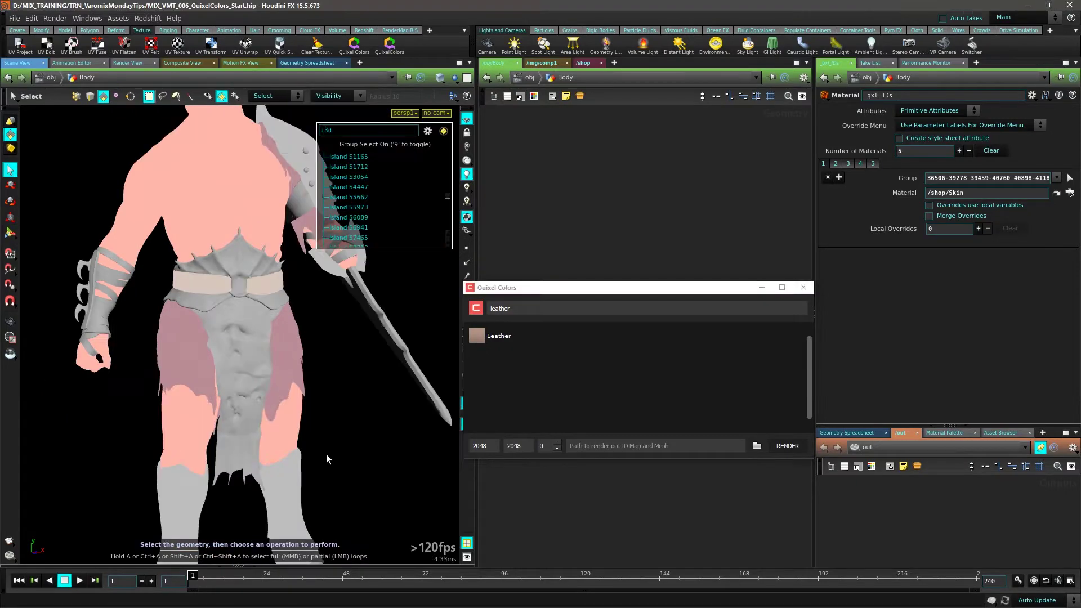
click(605, 295)
drag(596, 288, 673, 357)
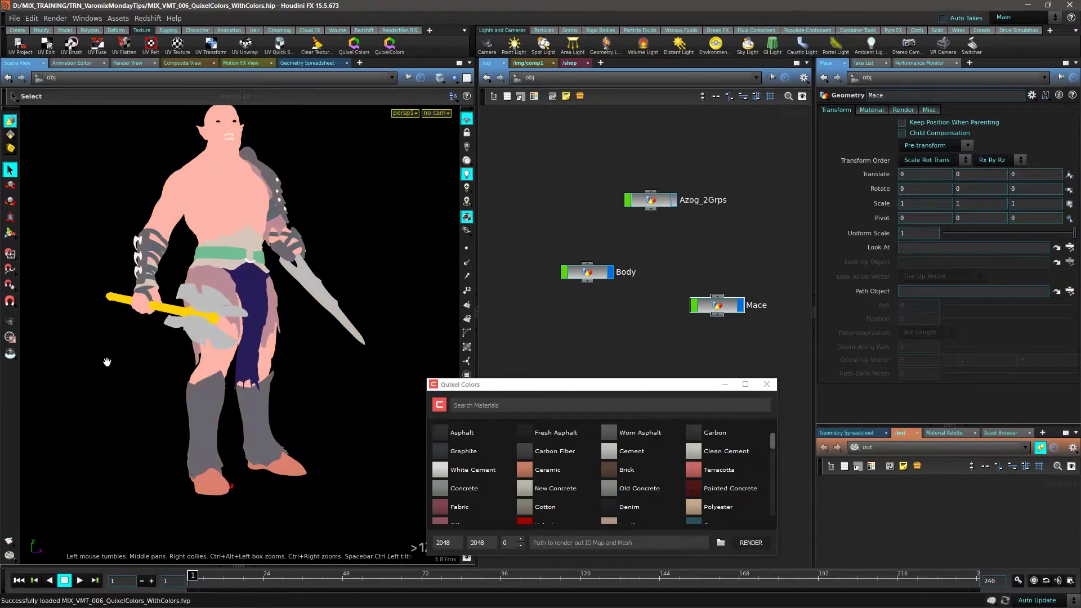
Step: Examine the ID colours on the fully assigned character and mace, from the torso down to the boots
drag(345, 226, 412, 297)
middle_drag(412, 296, 366, 355)
right_drag(366, 355, 395, 372)
drag(394, 371, 335, 347)
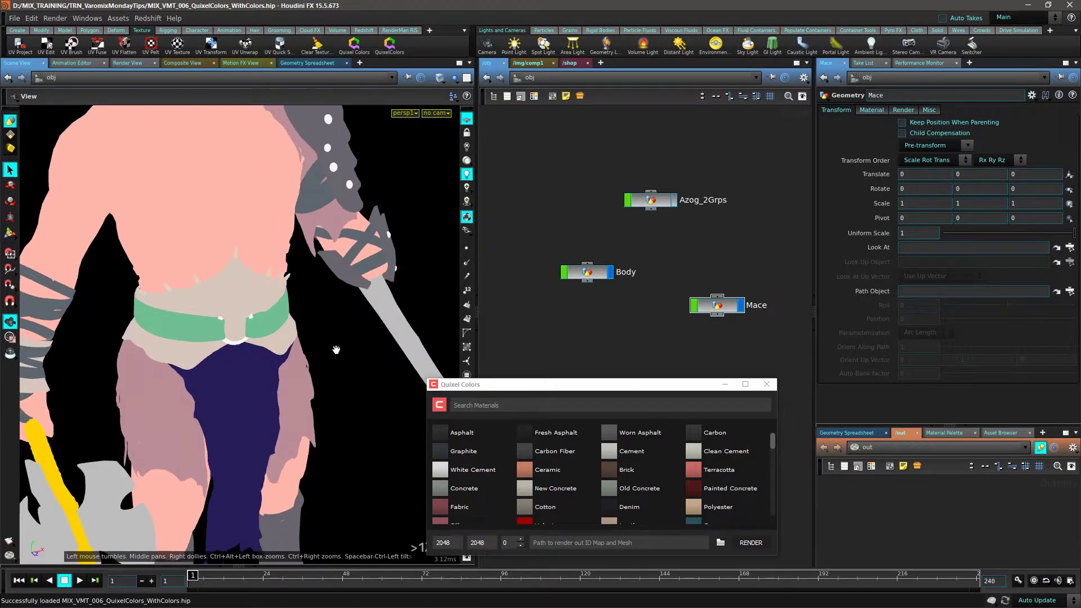
middle_drag(336, 348, 355, 394)
right_drag(355, 395, 294, 359)
middle_drag(294, 359, 371, 251)
drag(87, 476, 352, 441)
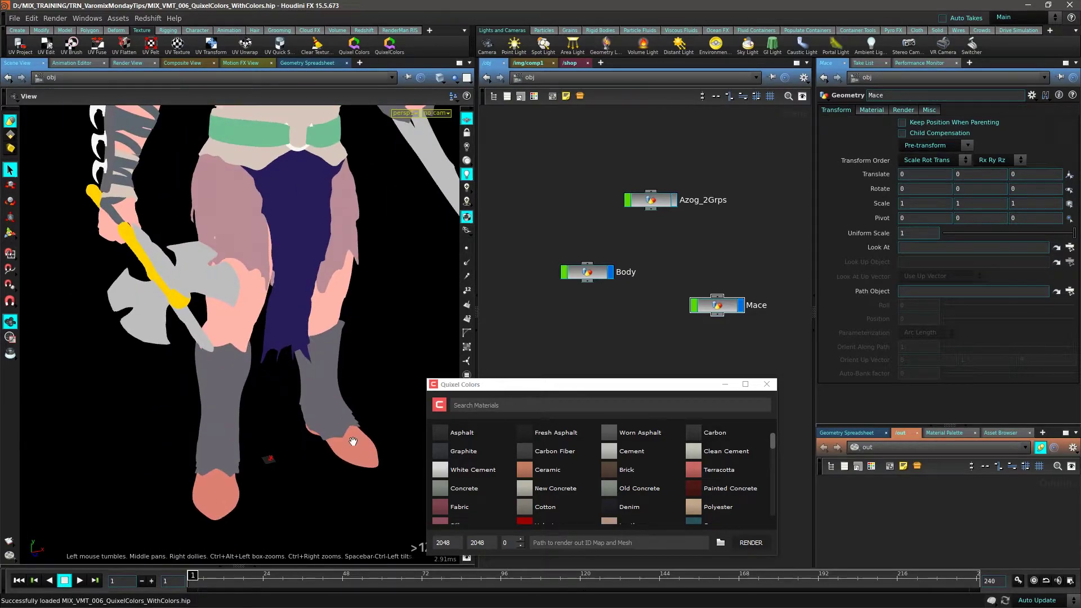
middle_drag(408, 251, 391, 335)
right_drag(390, 335, 298, 344)
middle_drag(297, 343, 305, 380)
scroll(305, 380, up, 3)
Step: Set the output folder for the ID map and mesh to AzogMaps inside the AZOG directory
drag(611, 389, 685, 396)
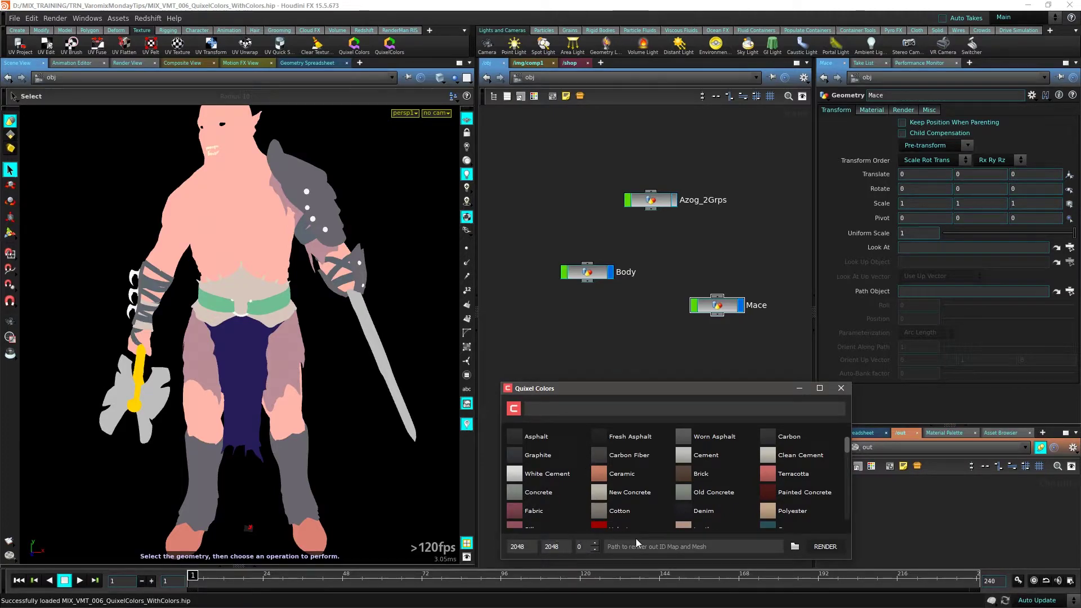
click(795, 546)
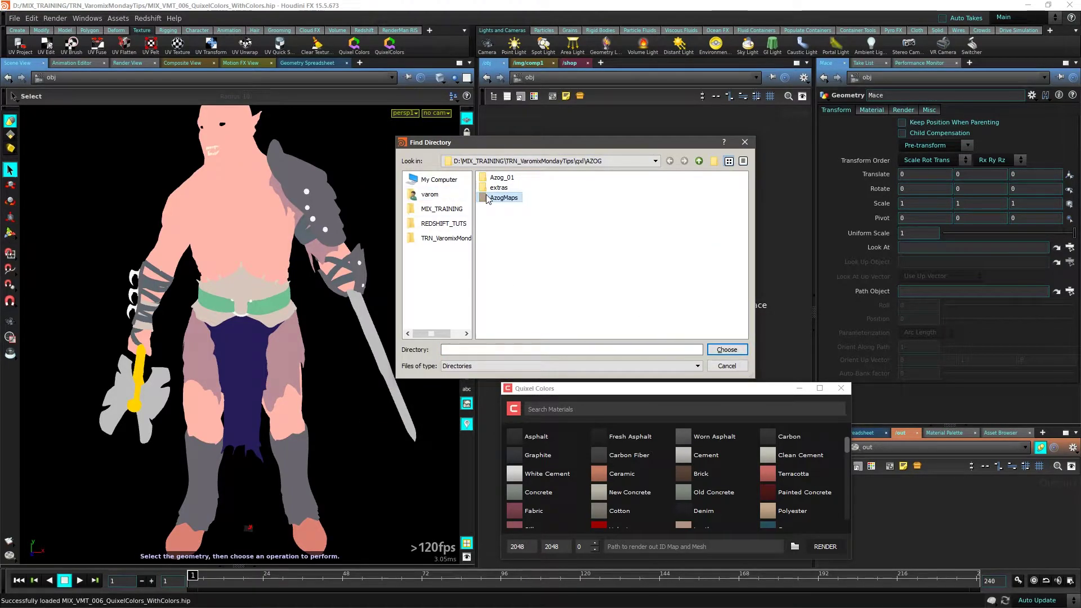
double_click(488, 203)
click(733, 351)
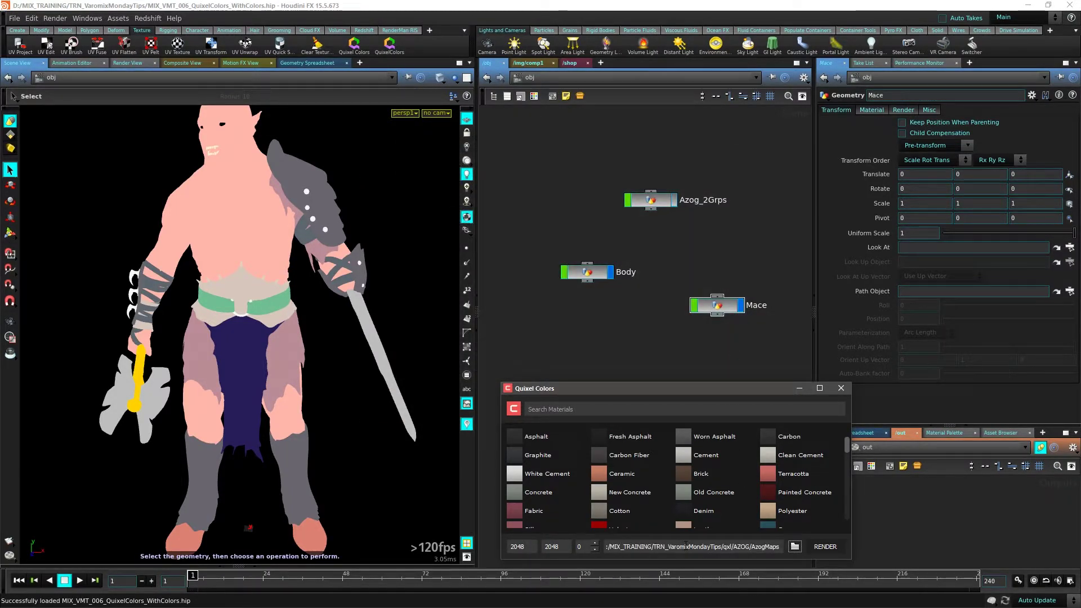
drag(680, 546, 792, 542)
Step: Look inside the Body object's geometry network and return to the object level
drag(527, 174, 609, 327)
drag(588, 271, 586, 290)
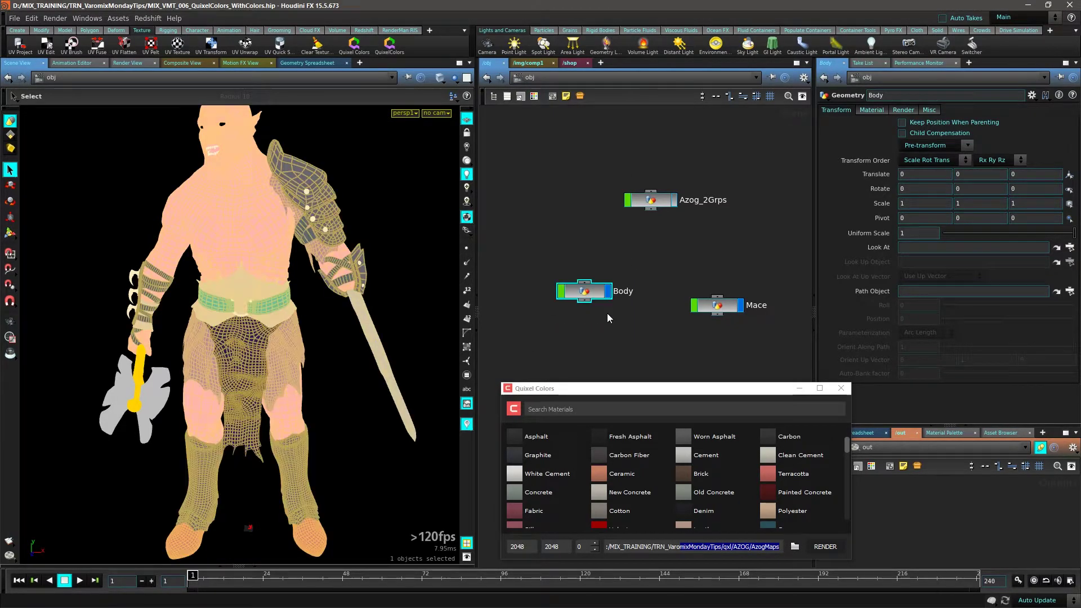
drag(676, 390, 541, 378)
double_click(584, 291)
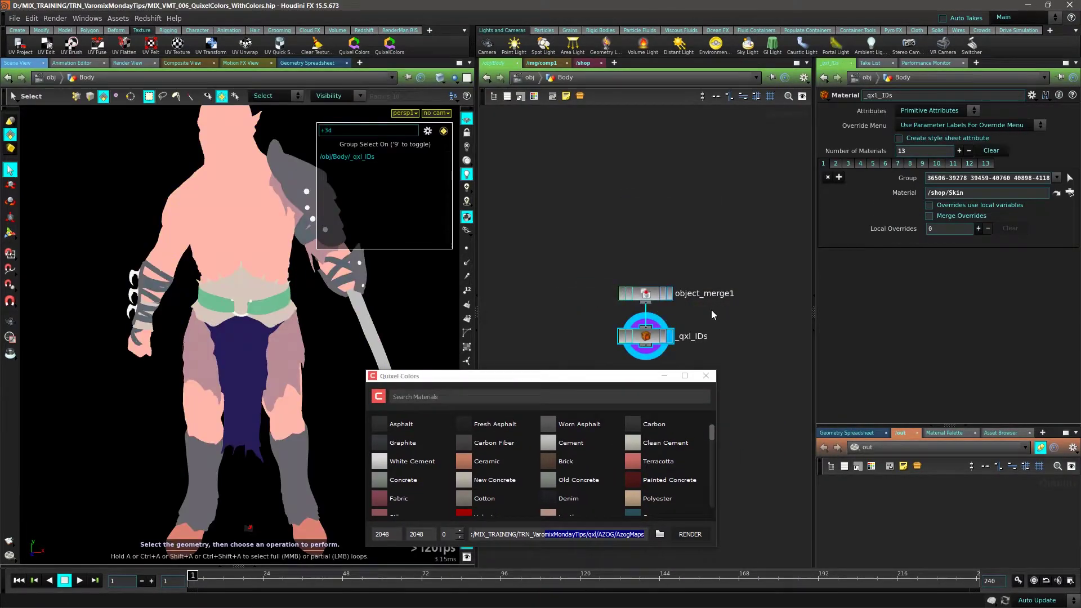
key(u)
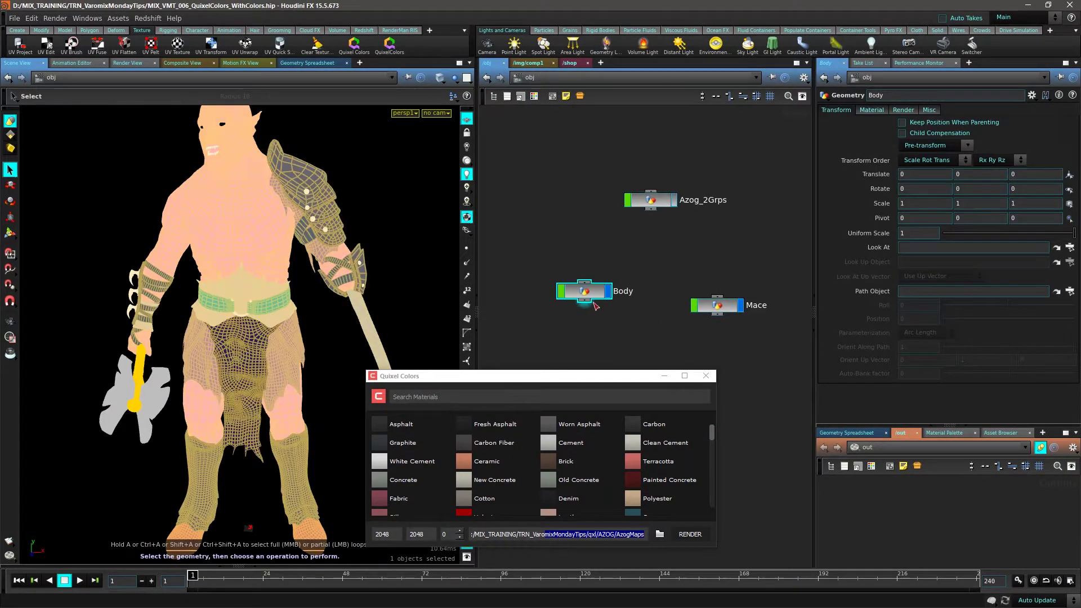
Step: Try to render the ID map with no object node selected
click(523, 332)
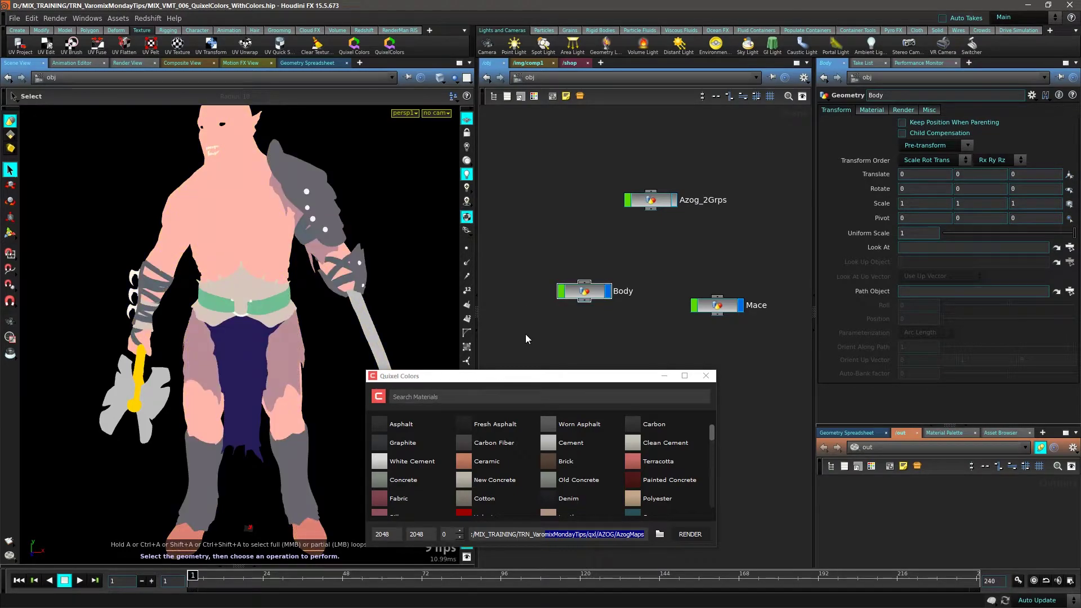
click(682, 534)
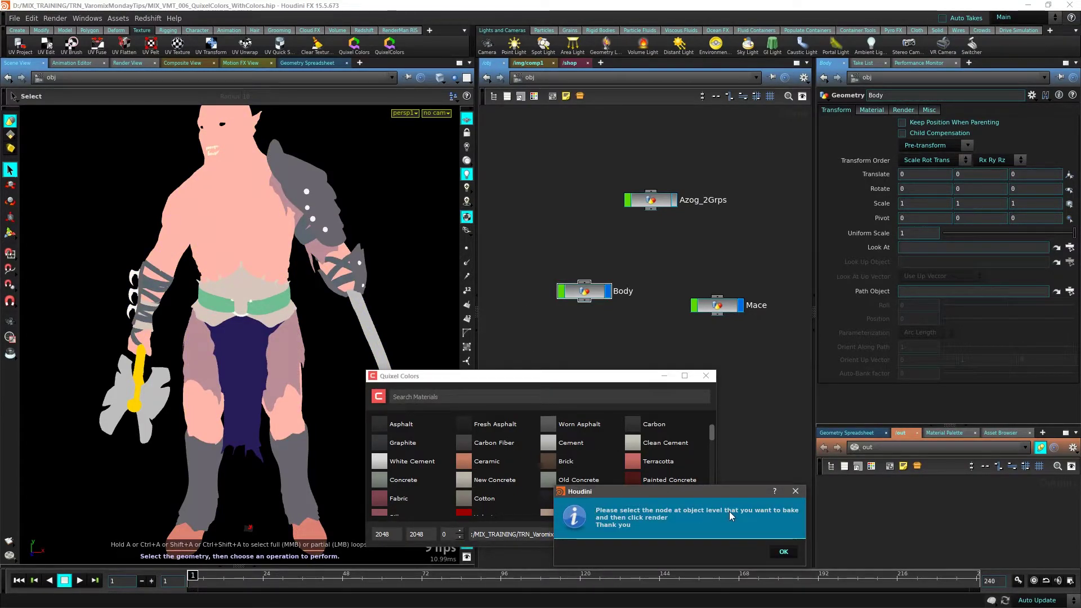
click(783, 552)
Step: Select the Body object and render its ID map at 2048 by 2048
click(583, 291)
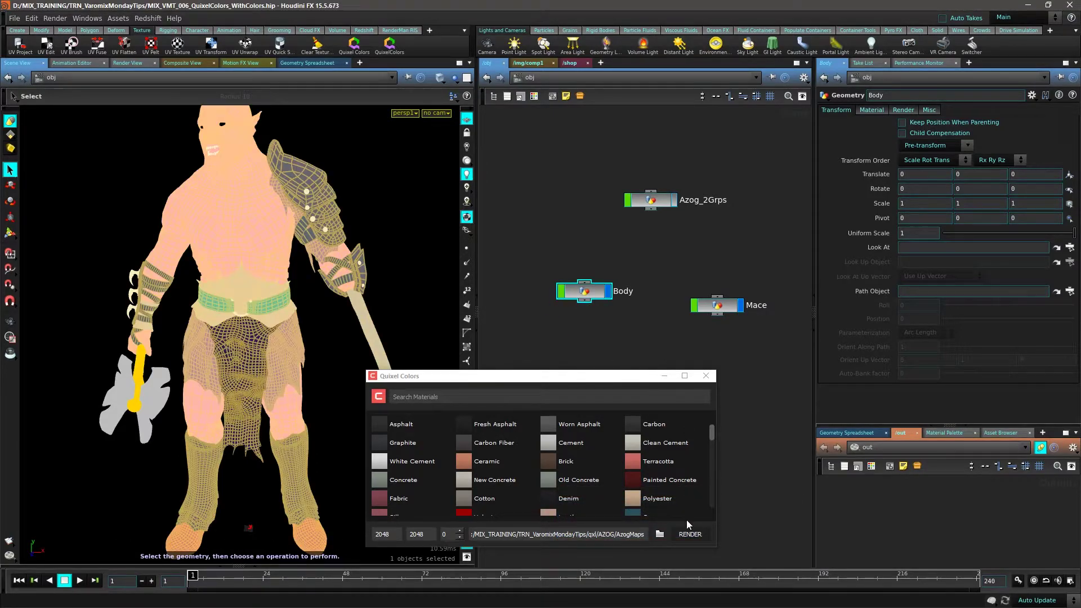
click(694, 535)
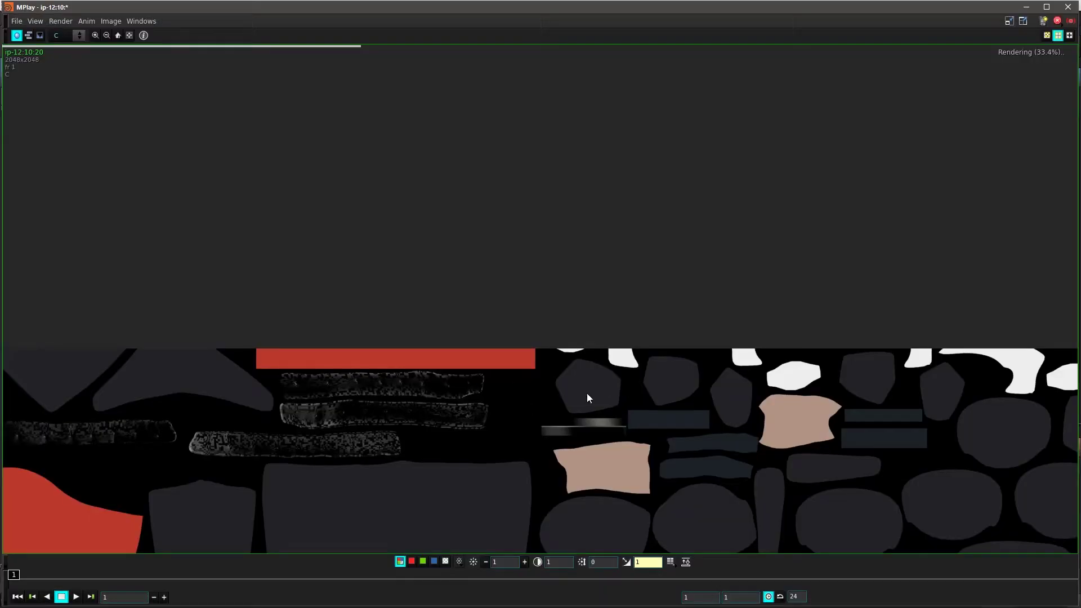
Step: Inspect the rendered ID map for UV islands without a clean colour, and close the render viewer
middle_drag(410, 327, 468, 352)
scroll(567, 461, up, 5)
middle_drag(568, 461, 551, 228)
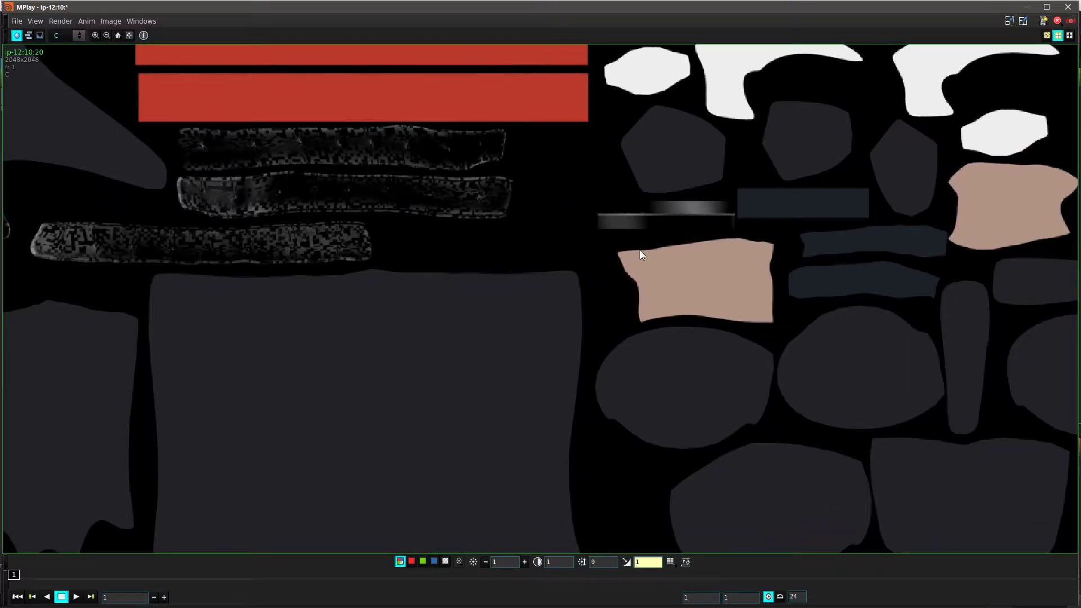
middle_drag(450, 450, 614, 178)
middle_drag(558, 254, 559, 438)
scroll(598, 357, down, 7)
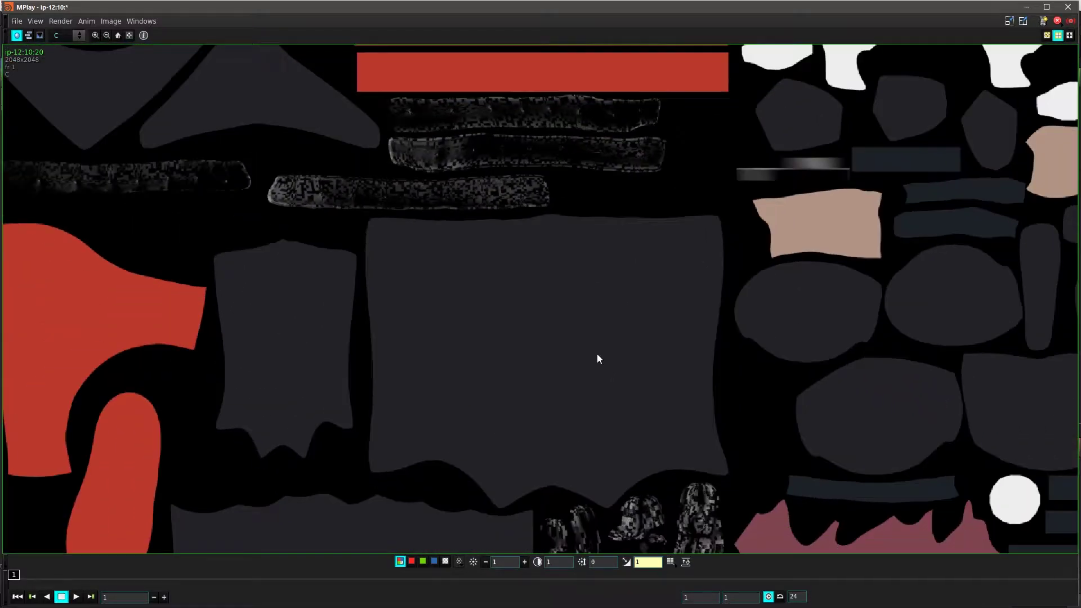
middle_drag(578, 307, 287, 510)
middle_drag(444, 280, 428, 488)
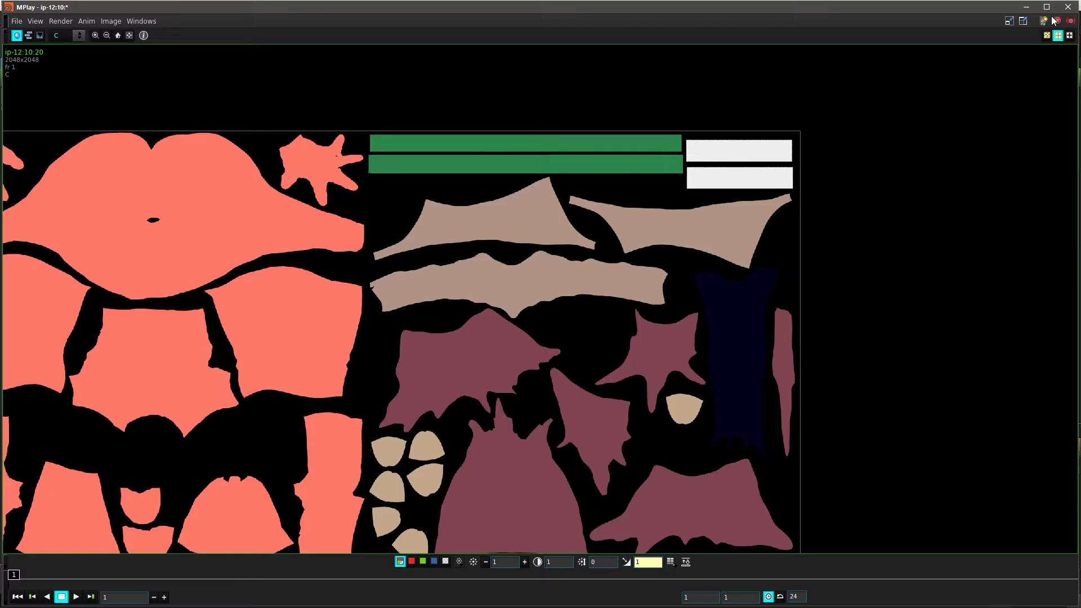
click(1068, 7)
Step: Inside the Body network, select the uncoloured strip islands in the UV view and frame them in the perspective view
drag(545, 378, 758, 353)
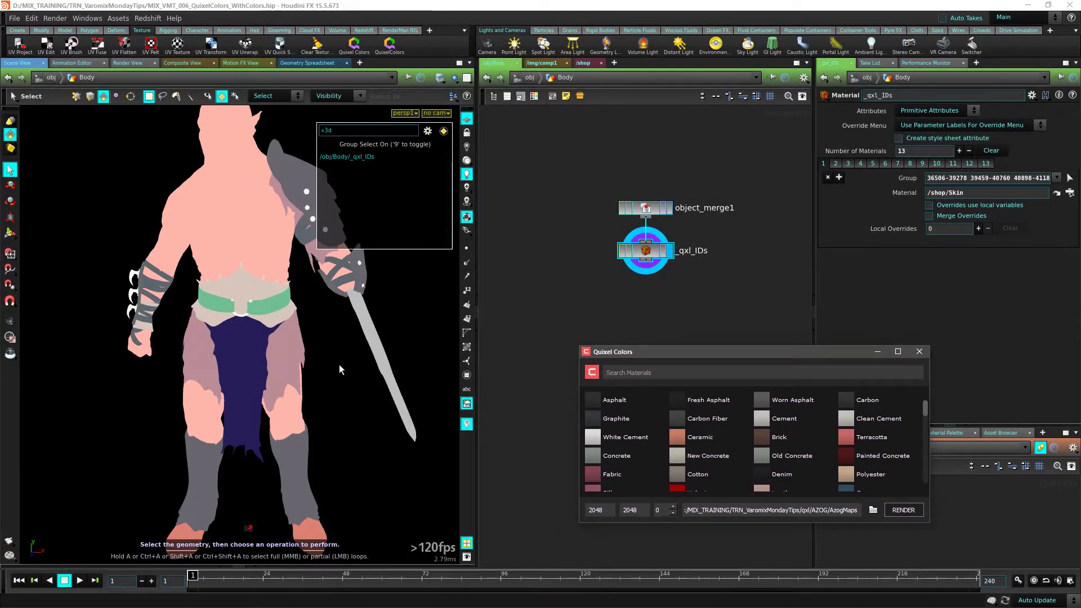
key(space+5)
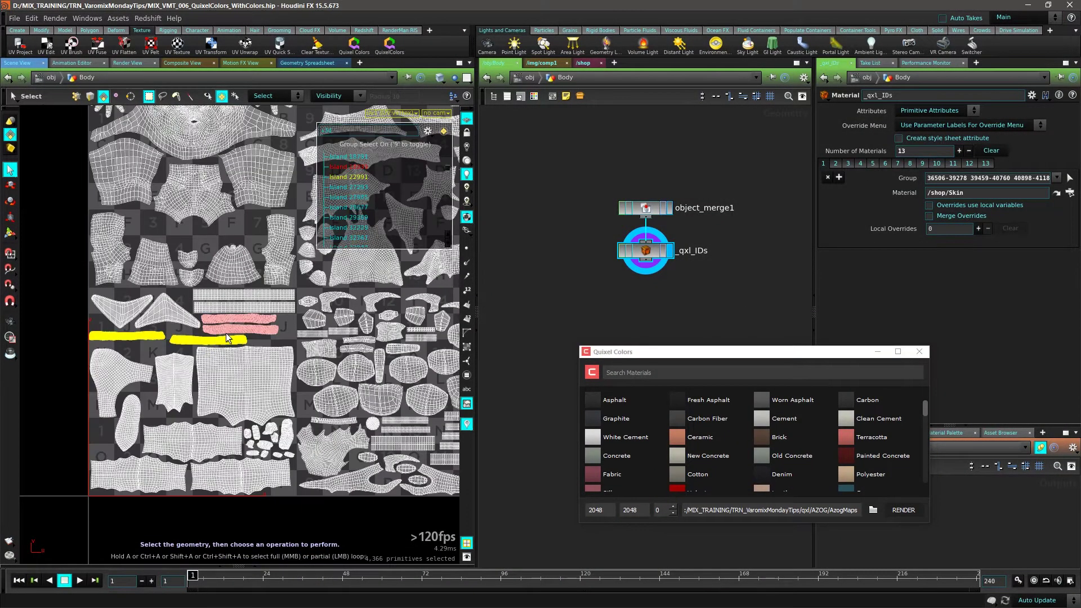
click(257, 331)
key(space+1)
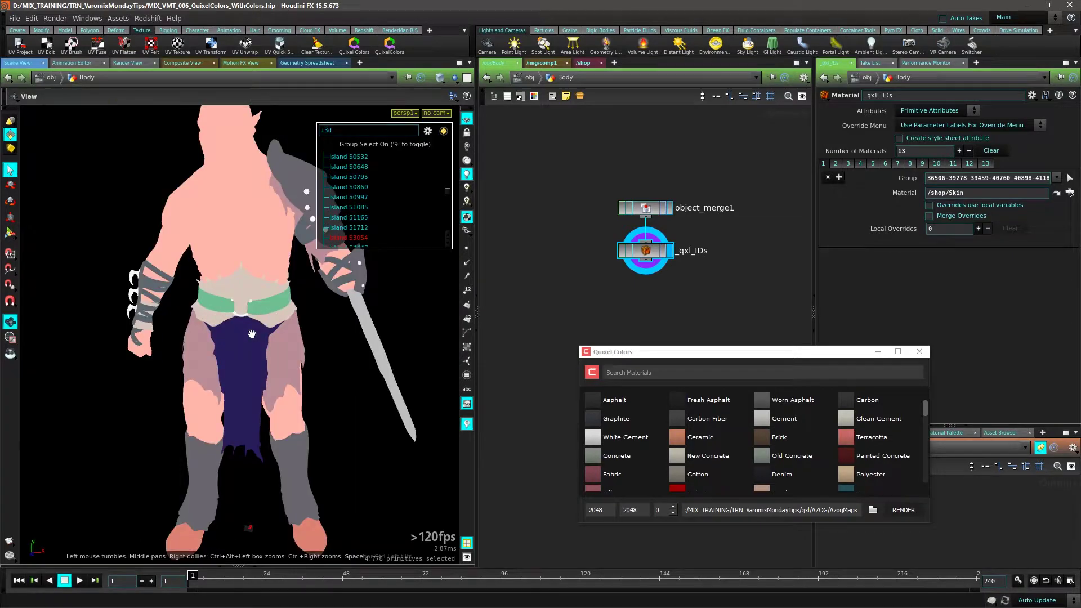
key(space+g)
alt+drag(269, 369, 300, 356)
Step: Extend the selection to the uncoloured bands and lacing of both boots, removing the unwanted boot pieces
shift+click(231, 265)
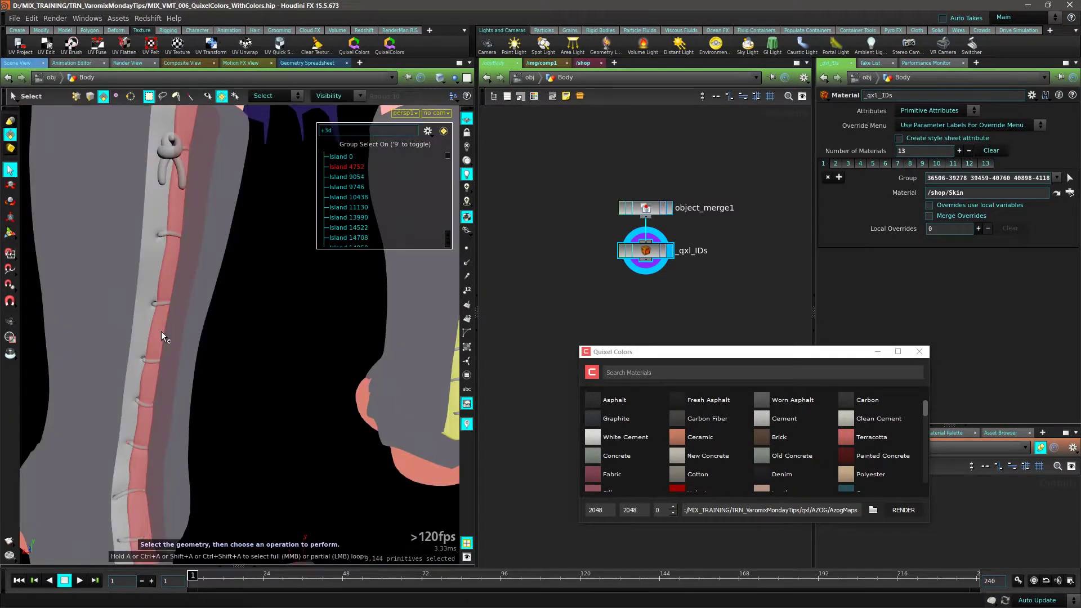
shift+click(161, 331)
shift+click(141, 330)
alt+right_drag(141, 330, 647, 451)
shift+drag(88, 442, 344, 287)
ctrl+click(186, 360)
ctrl+click(160, 425)
alt+drag(160, 425, 218, 449)
ctrl+click(217, 449)
ctrl+click(132, 374)
alt+drag(132, 374, 361, 366)
Step: Assign an ID material to the selected boot bands and lacing and render the ID map again
click(815, 473)
alt+drag(360, 406, 203, 427)
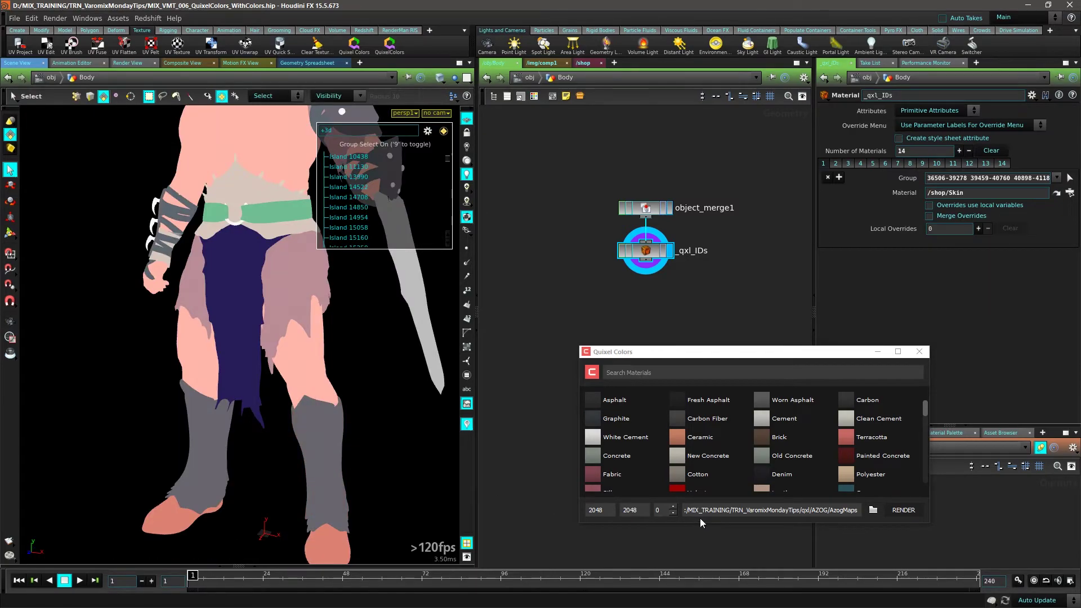
click(897, 514)
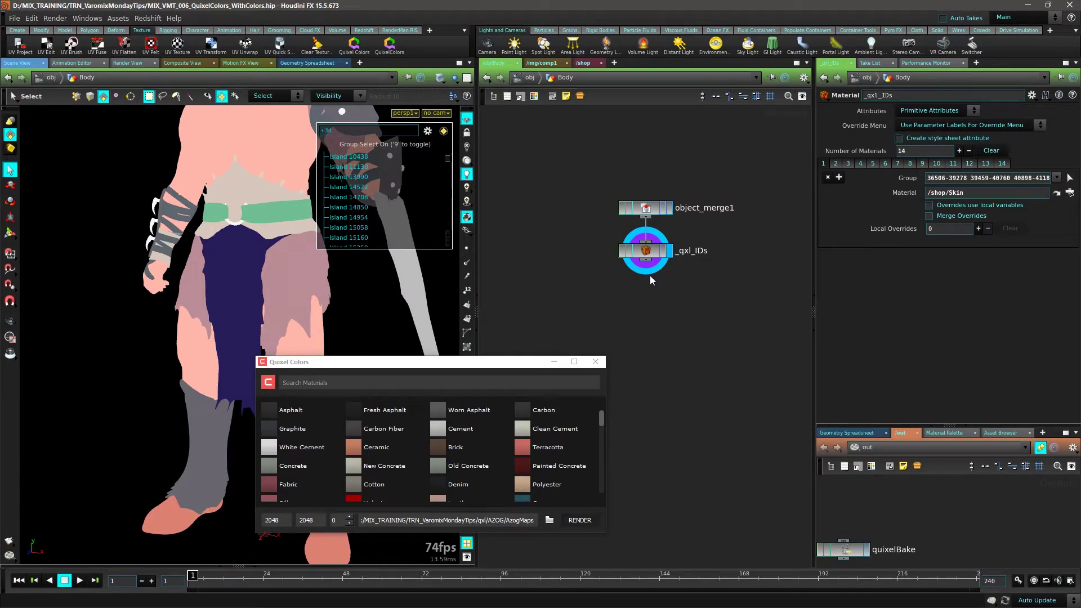
Step: Delete the quixelBake node from the out network and the leftover bake camera from the object network
drag(670, 269, 670, 271)
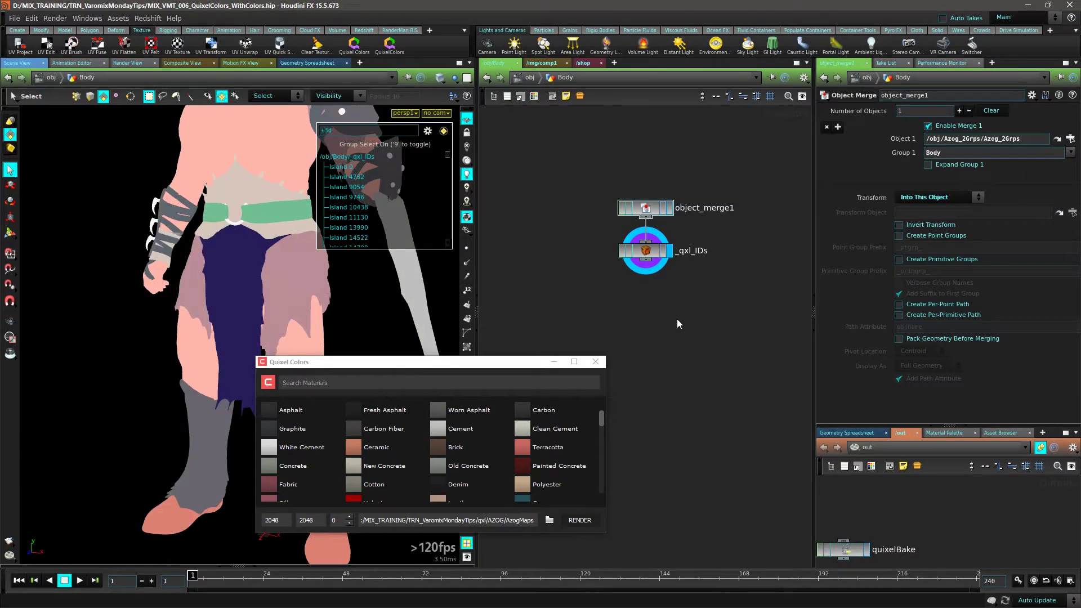
key(u)
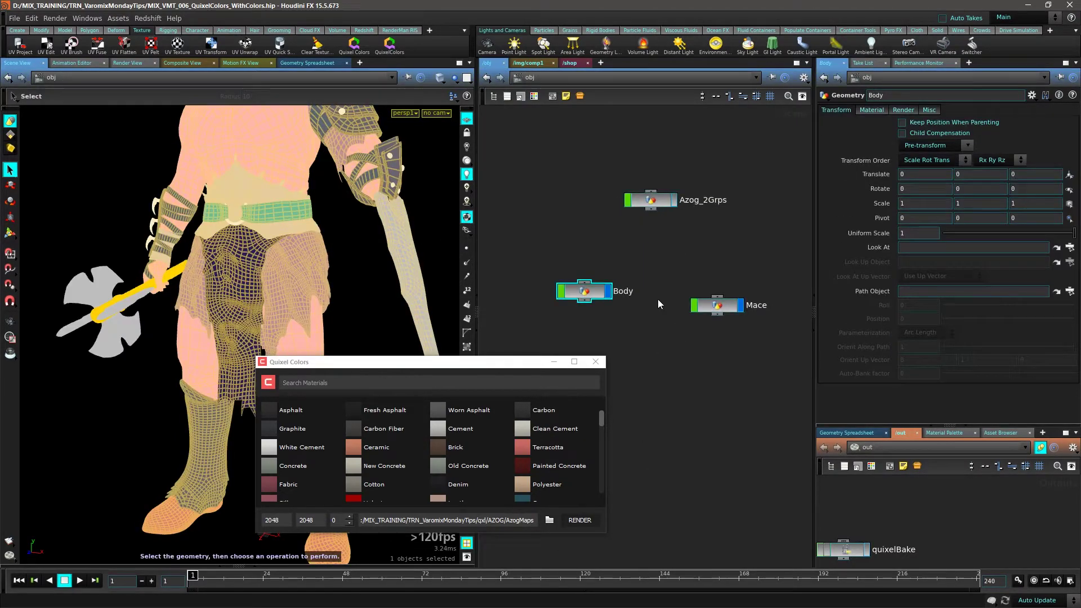
drag(845, 554, 902, 531)
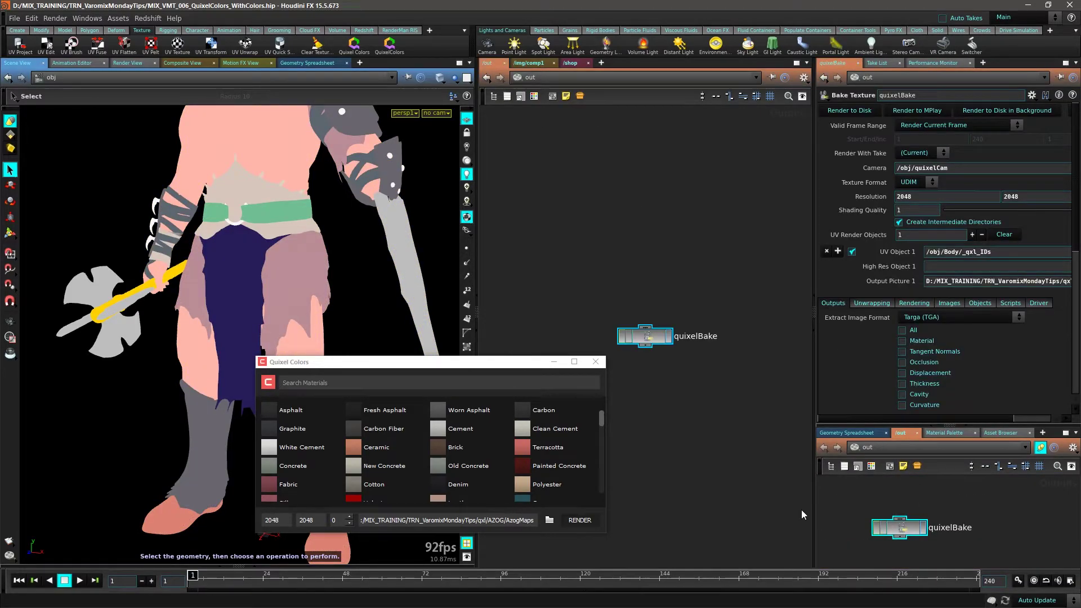
key(Delete)
click(517, 77)
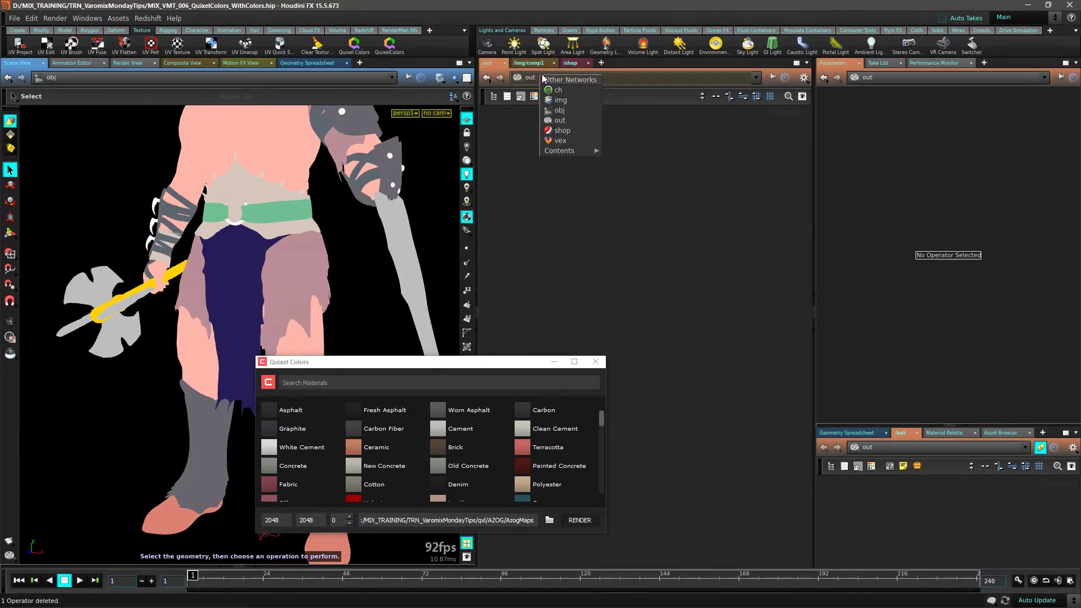
click(568, 111)
middle_drag(706, 359, 573, 277)
drag(597, 272, 726, 453)
key(Delete)
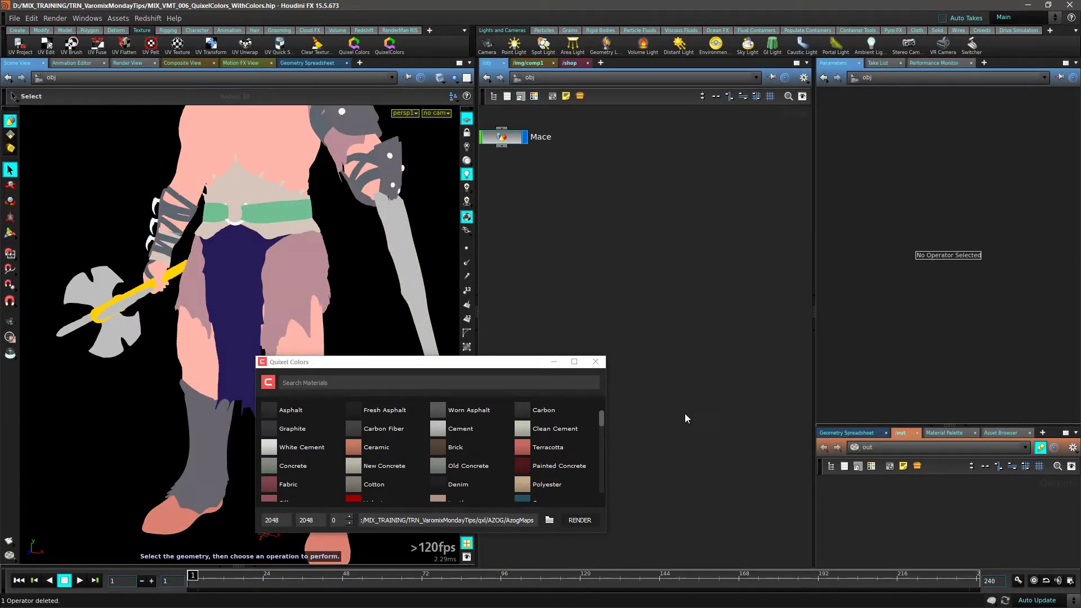
Step: Select the Body object and render its ID map at 2048 by 2048 with Quixel Colors
middle_drag(539, 205, 621, 291)
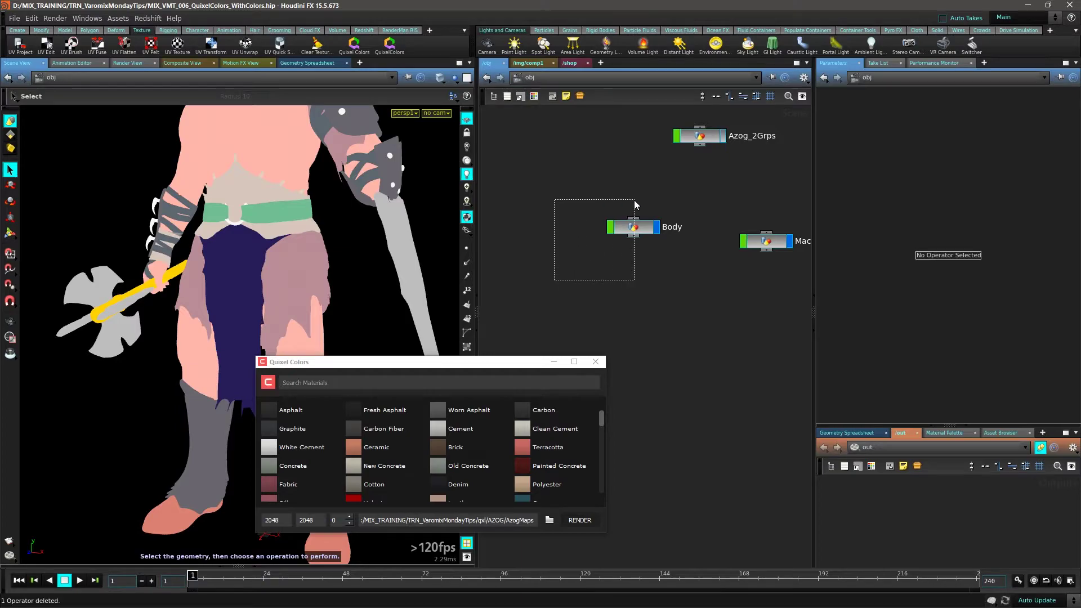
drag(634, 201, 618, 313)
drag(539, 176, 653, 251)
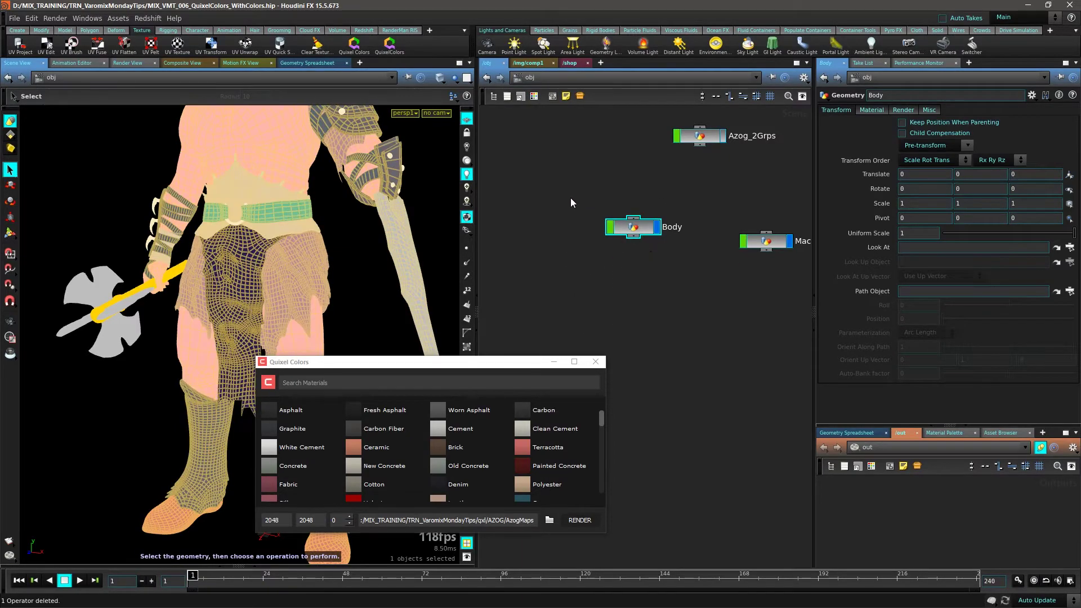
click(580, 521)
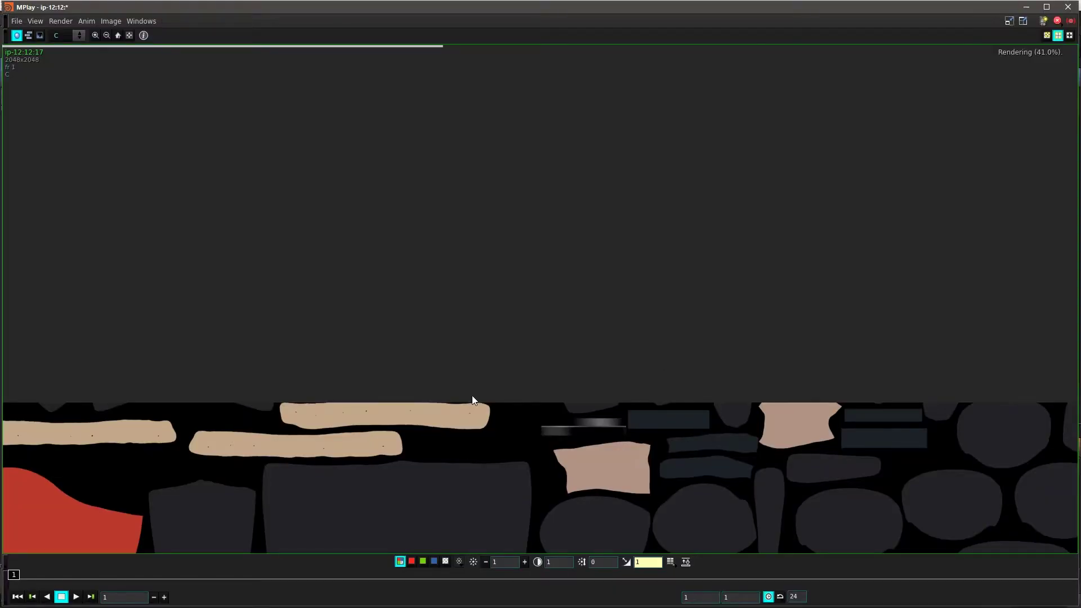
Step: Inspect the whole Body ID map for uncoloured UV islands and close the render viewer
scroll(479, 399, down, 8)
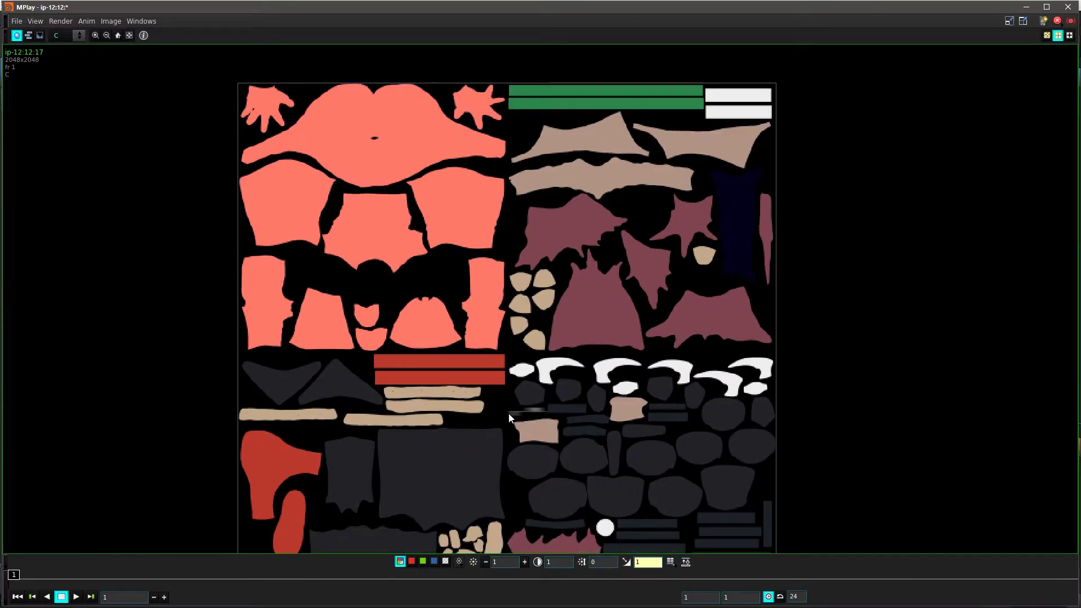
middle_drag(510, 471, 521, 365)
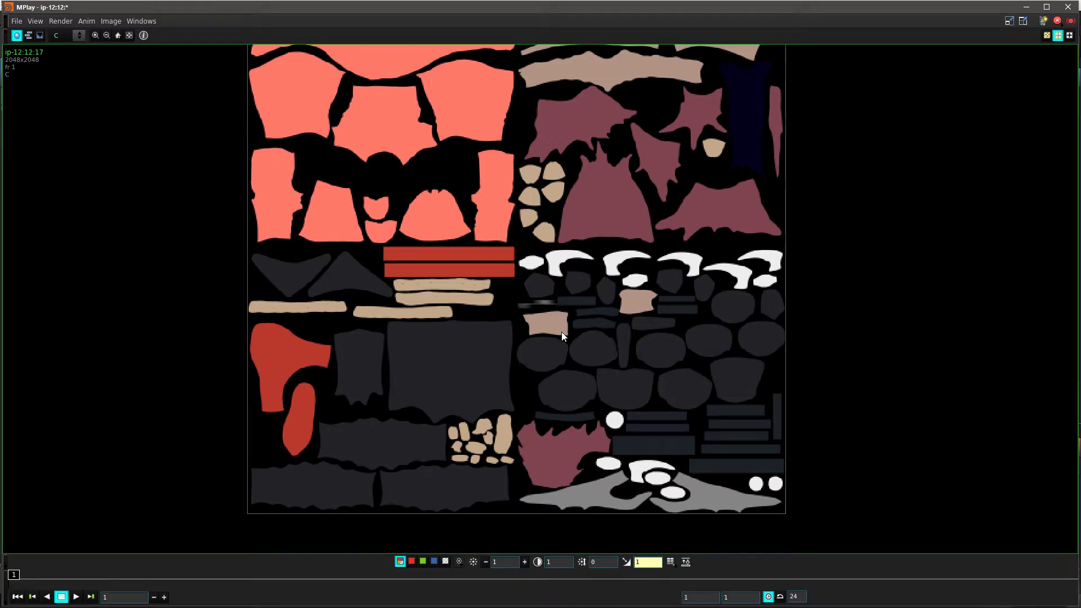
middle_drag(562, 332, 504, 465)
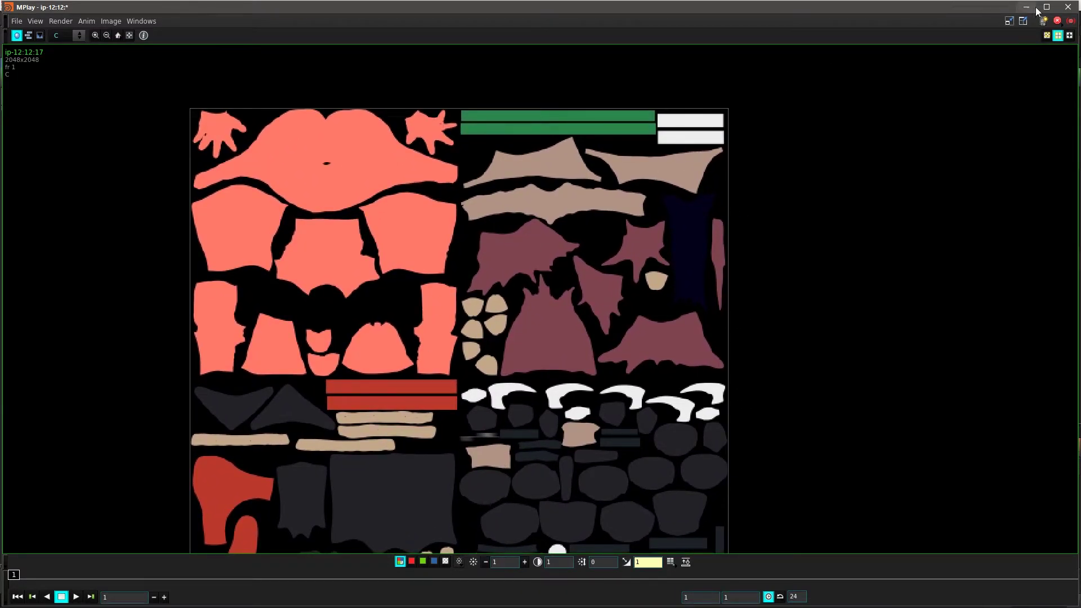
click(1073, 7)
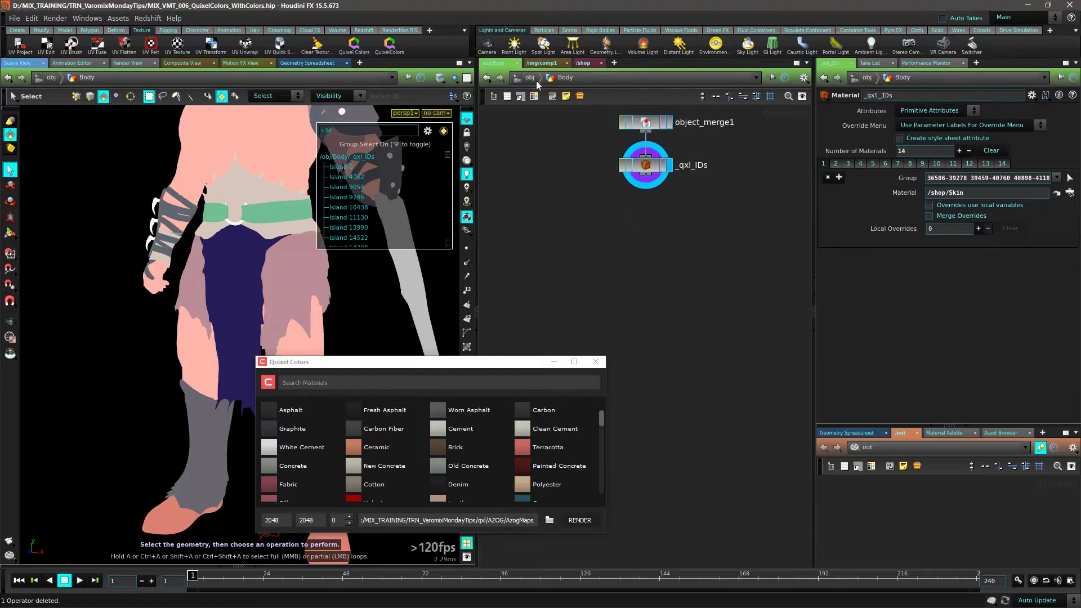
Step: Select the Mace object, render its ID map at 2048 by 2048, and close the render viewer
click(522, 77)
click(761, 241)
middle_drag(769, 270, 662, 271)
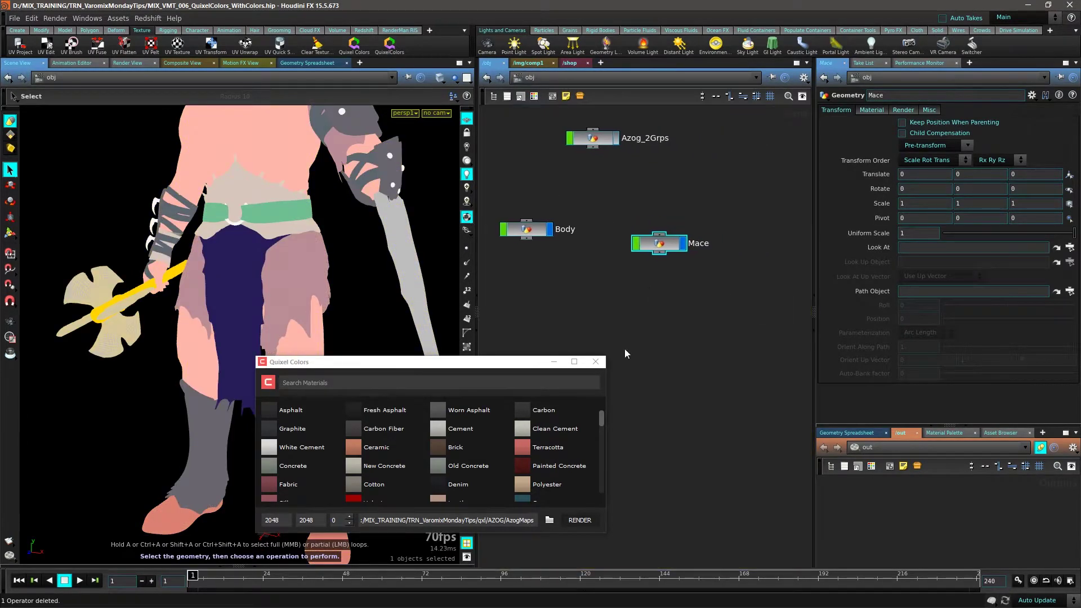
click(580, 520)
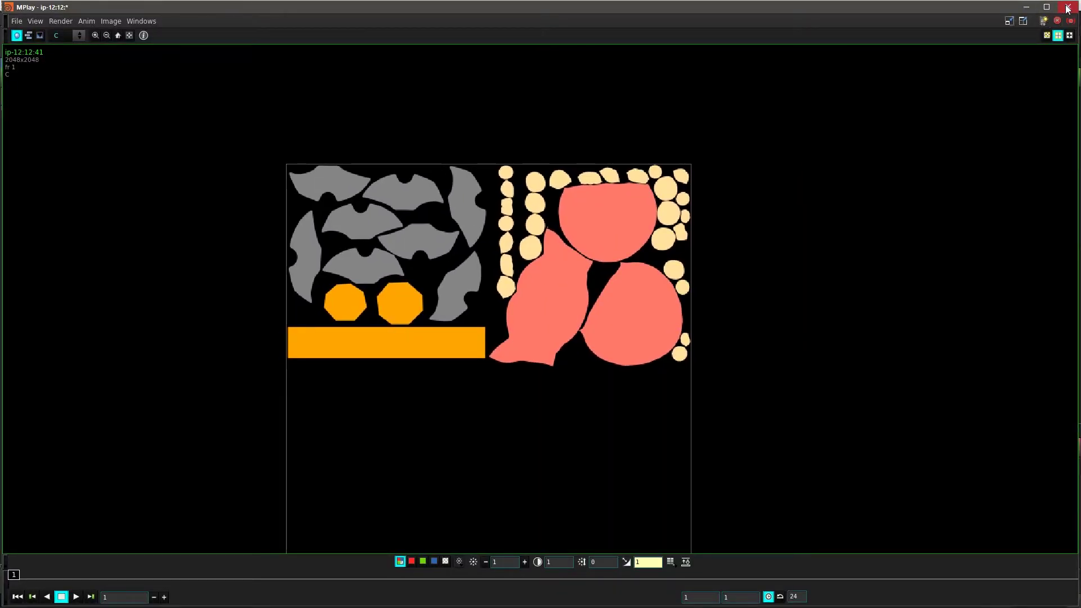
click(1068, 8)
Step: Review the exported Body and Mace meshes and ID maps in the AzogMaps folder
double_click(514, 233)
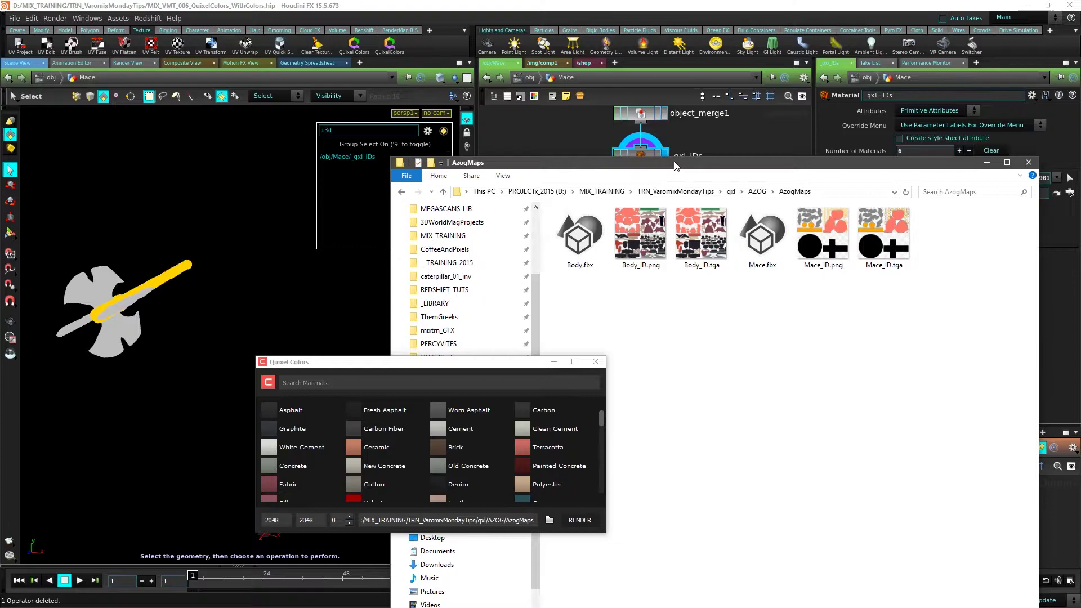
drag(676, 165, 676, 122)
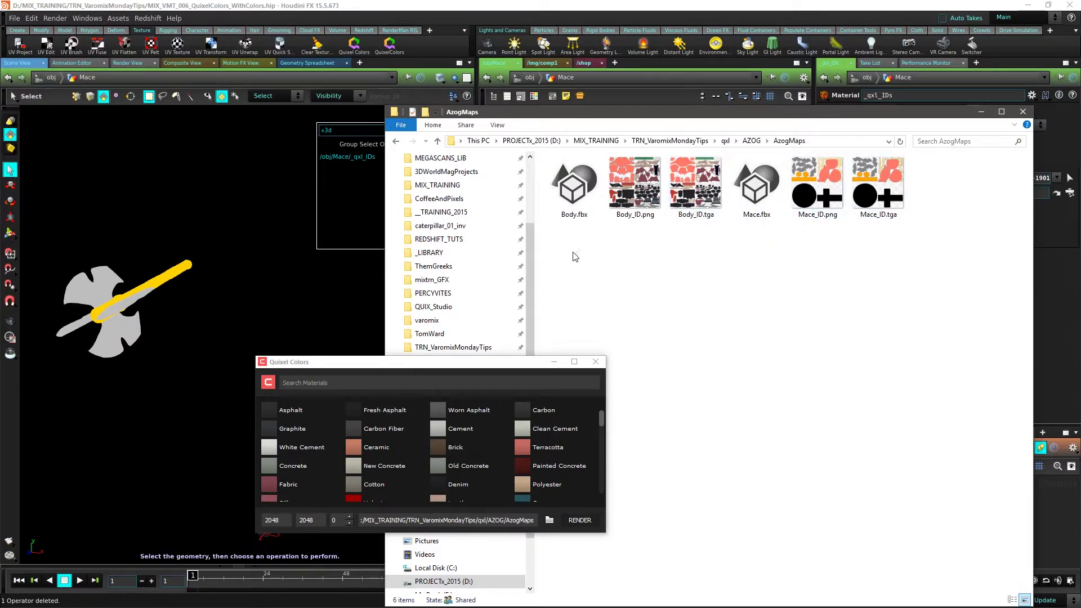
drag(574, 257, 707, 195)
click(694, 267)
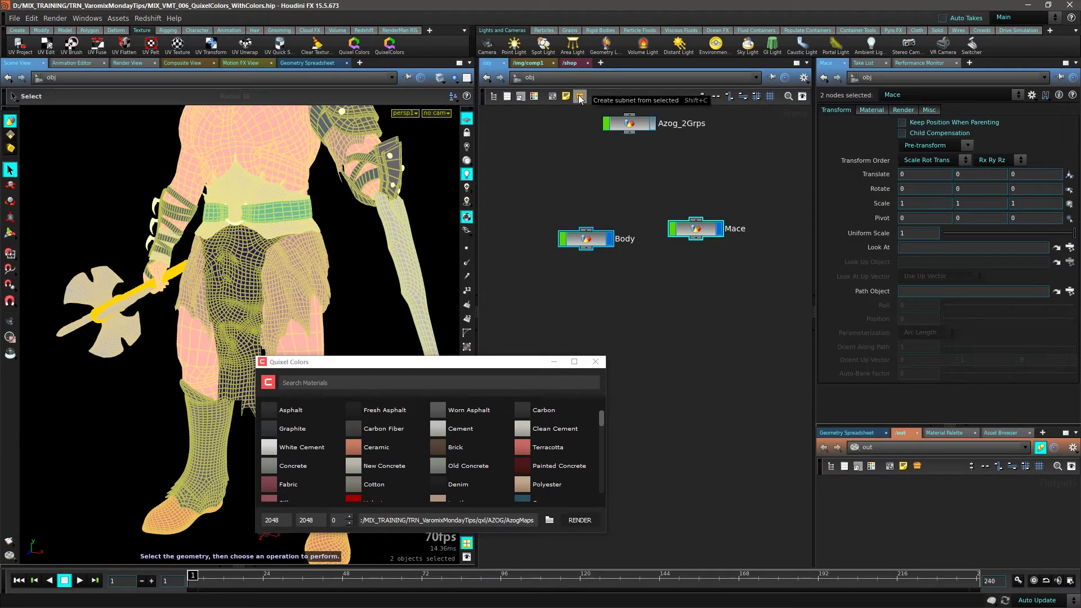
Step: Collapse the Body and Mace objects into a subnet named Azog and close the Quixel Colors window
click(581, 96)
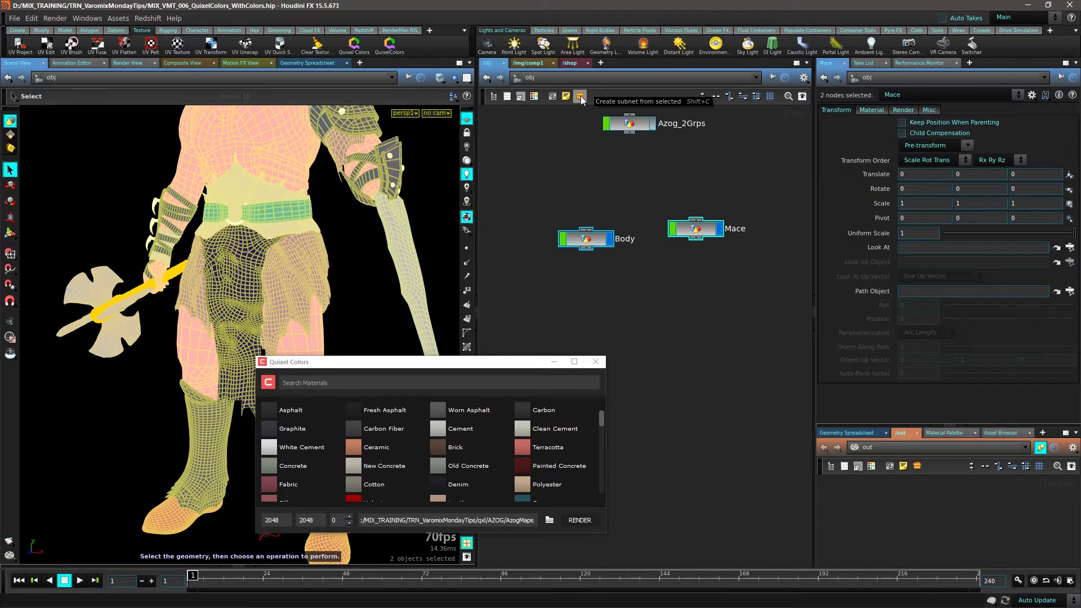
drag(599, 244, 610, 238)
double_click(633, 235)
text(Azog)
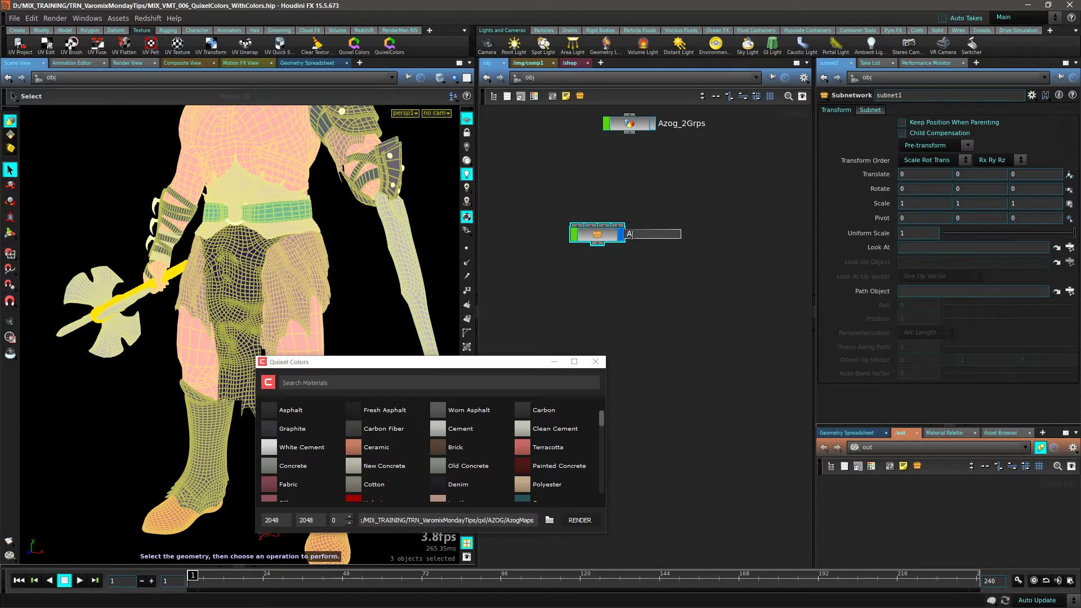
key(Return)
click(595, 362)
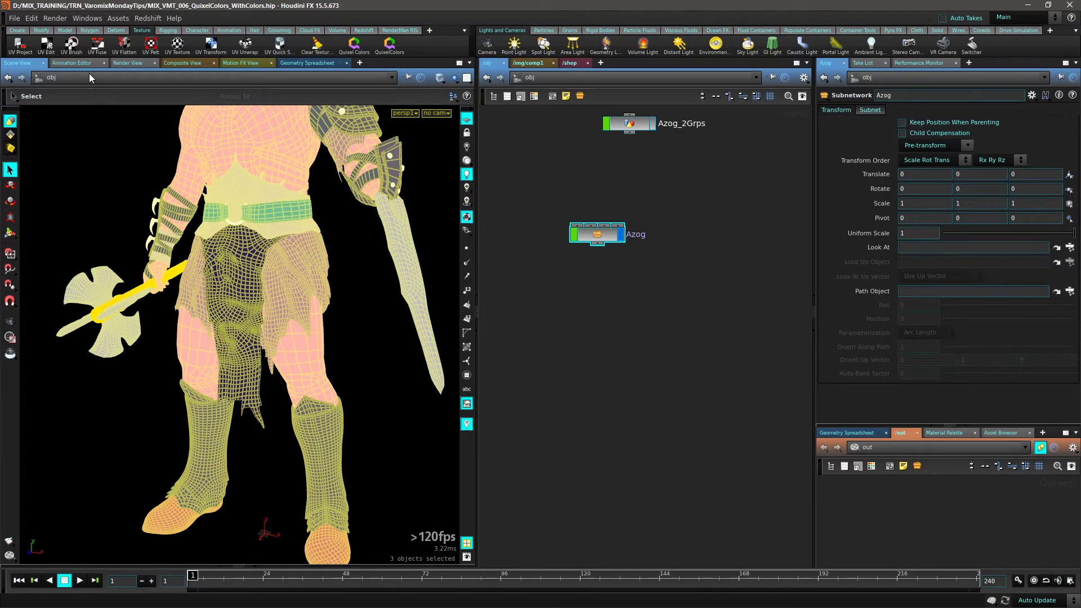
Step: Export the Azog subnet in FBX format as Azog2.fbx in $HIP/qxl/AZOG
click(10, 20)
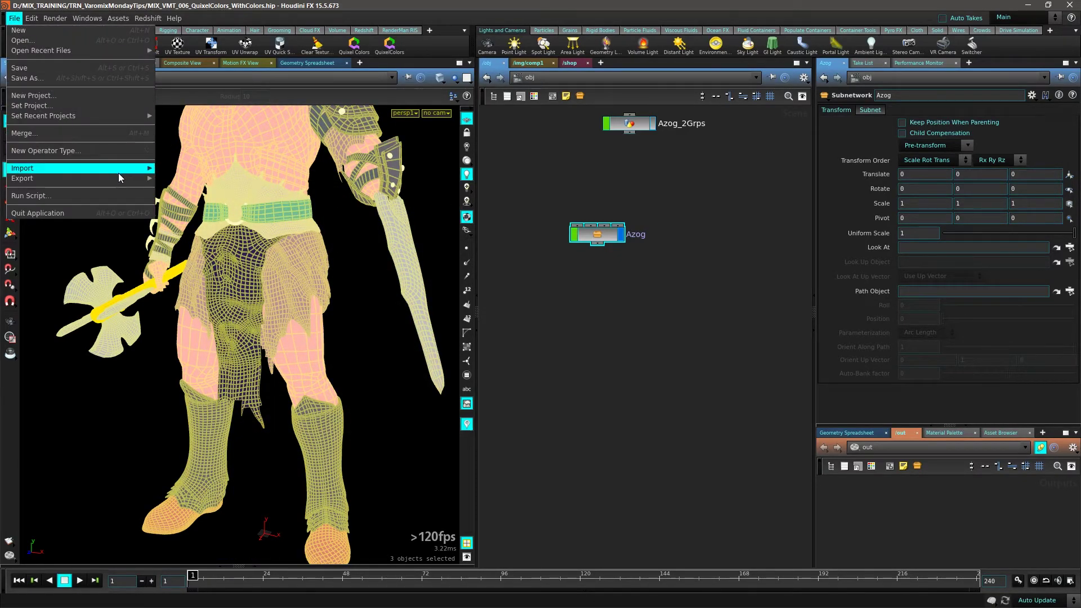
mouse_move(113, 178)
click(186, 190)
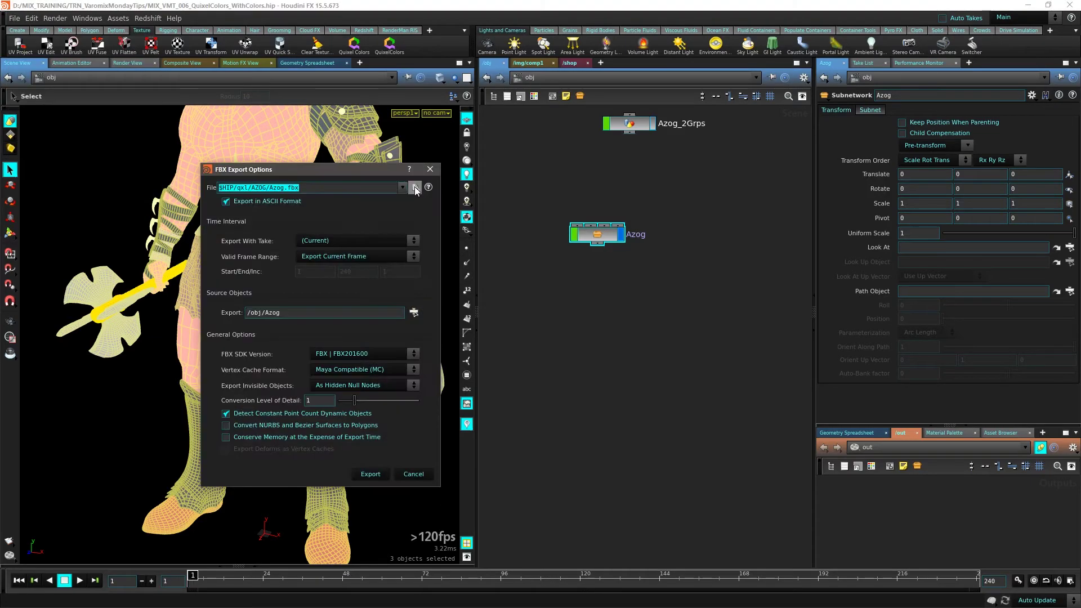
click(418, 188)
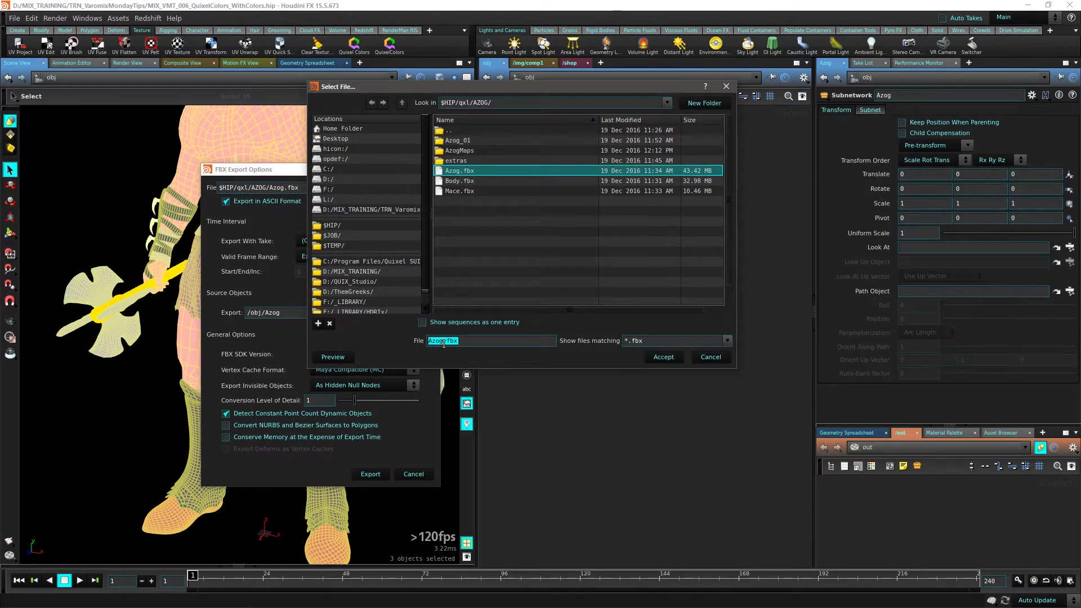
text(2)
key(Return)
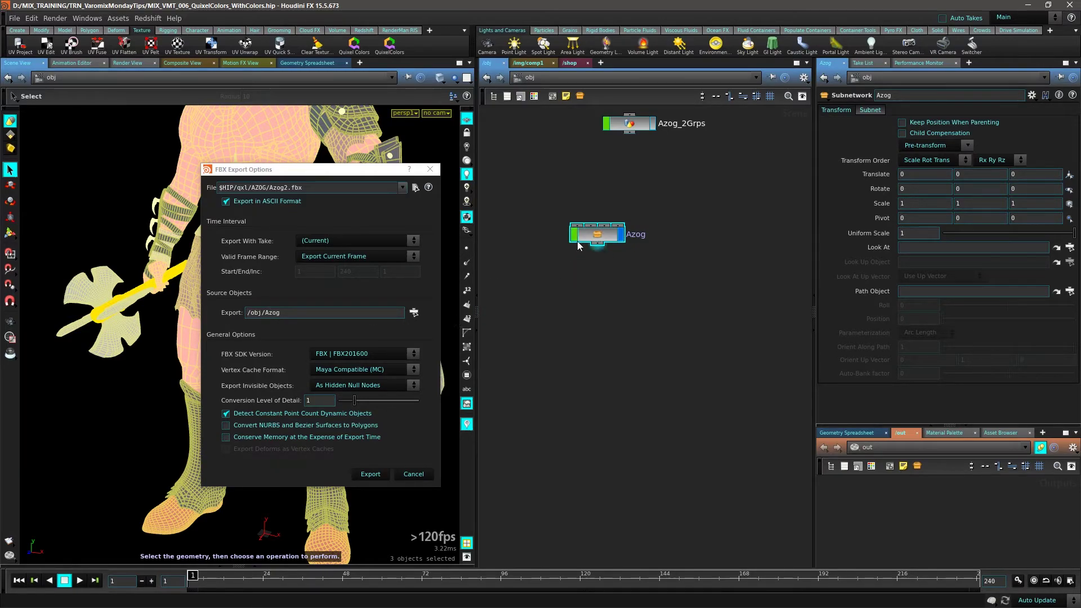
click(373, 474)
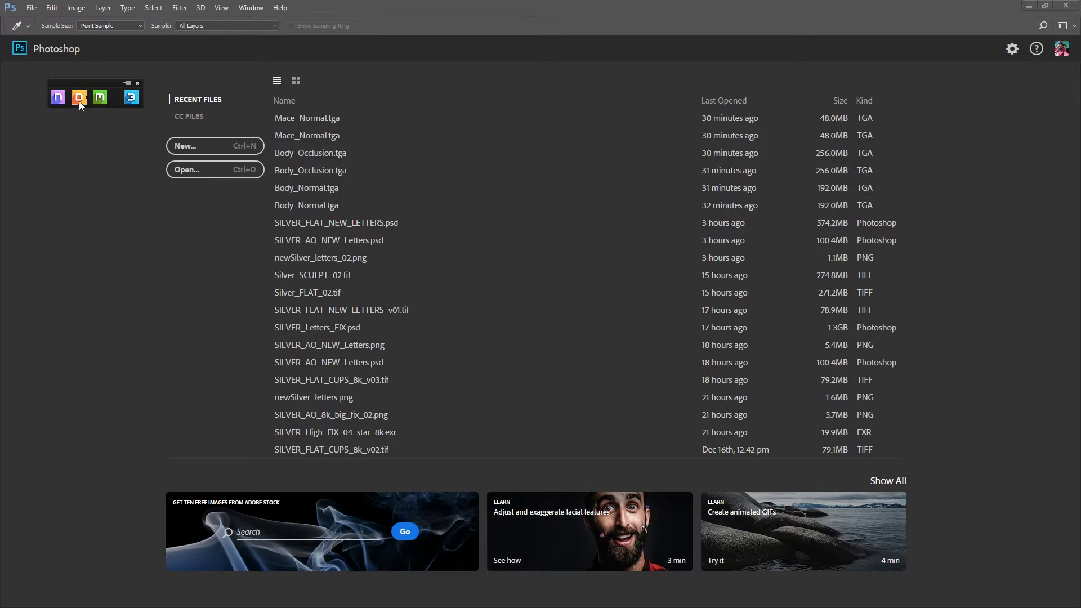
Step: In Photoshop, open the Quixel DDO Base Creator and load Azog2.fbx from AzogMaps as the mesh
click(79, 99)
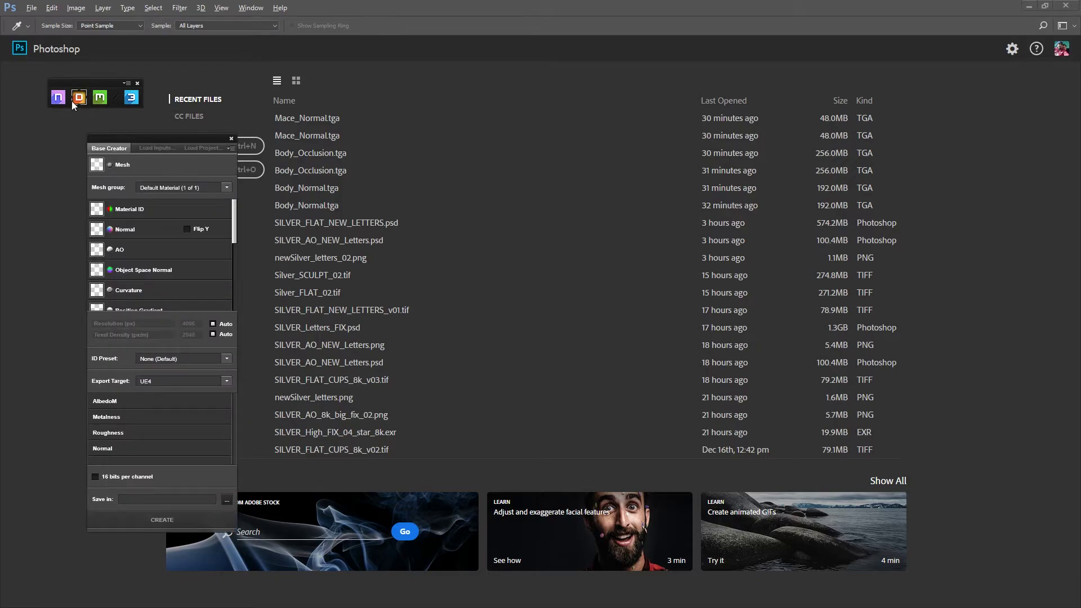
click(121, 163)
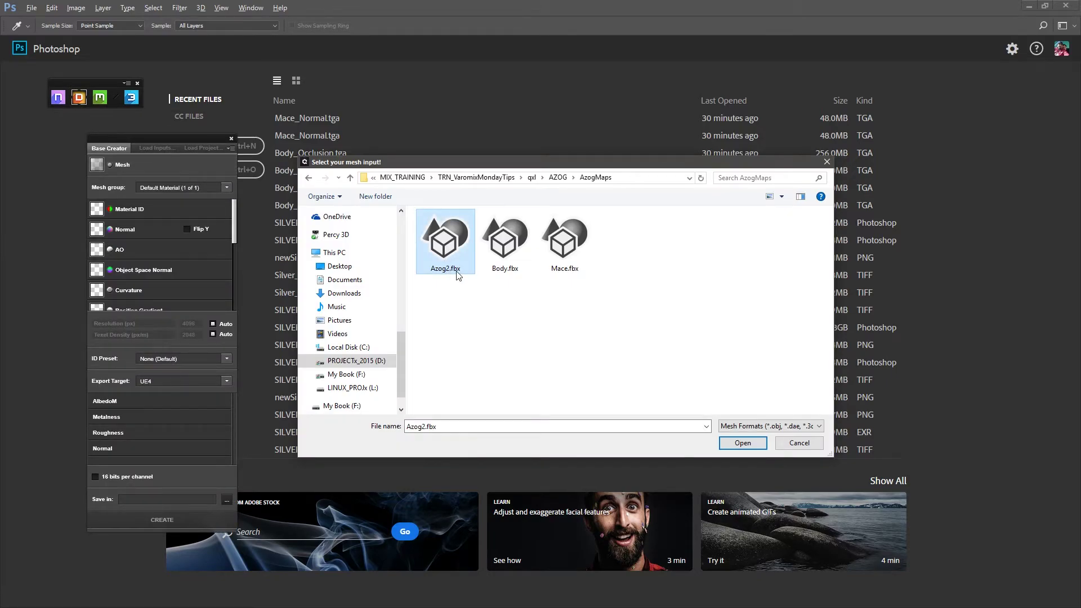
click(748, 444)
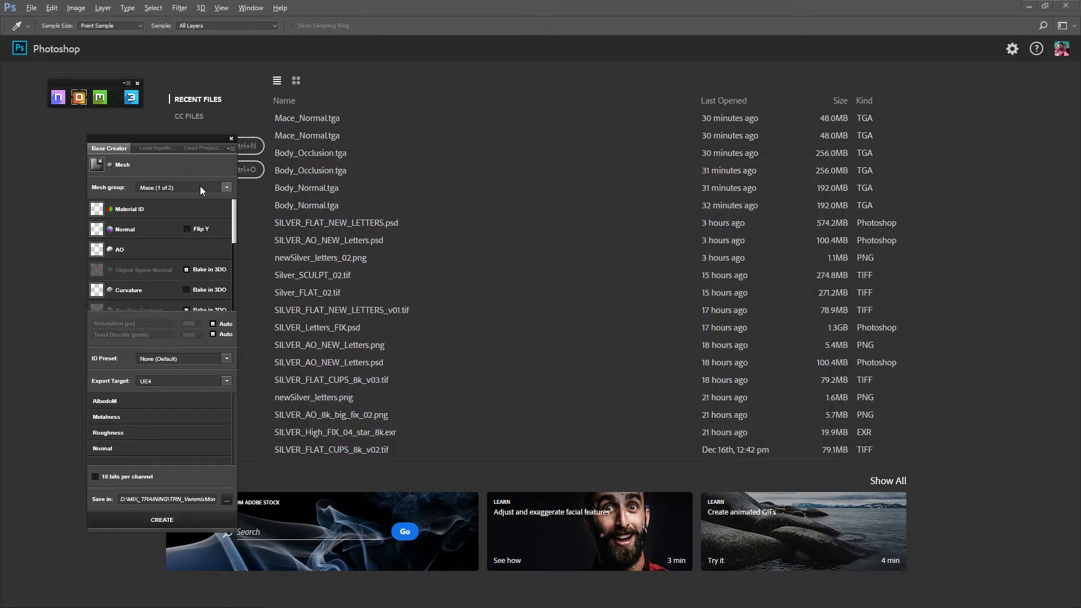
Step: Load Mace_ID.png as the Material ID map for the Mace mesh group
click(200, 187)
click(125, 211)
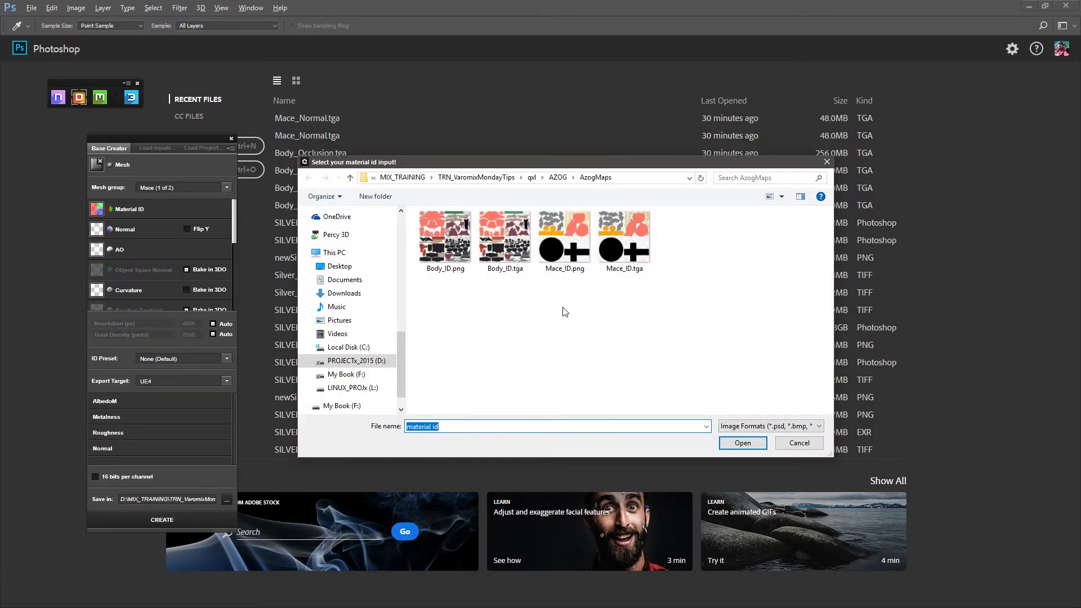
double_click(564, 250)
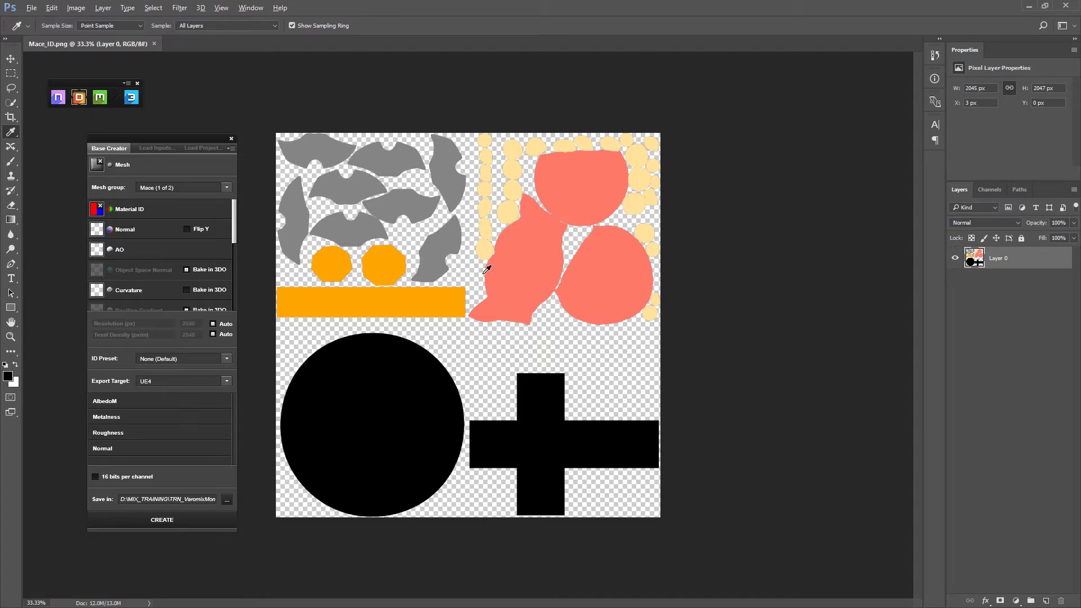
Step: Load Mace_Normal.tga from the AZOG extras folder as the Mace group's normal map
click(120, 231)
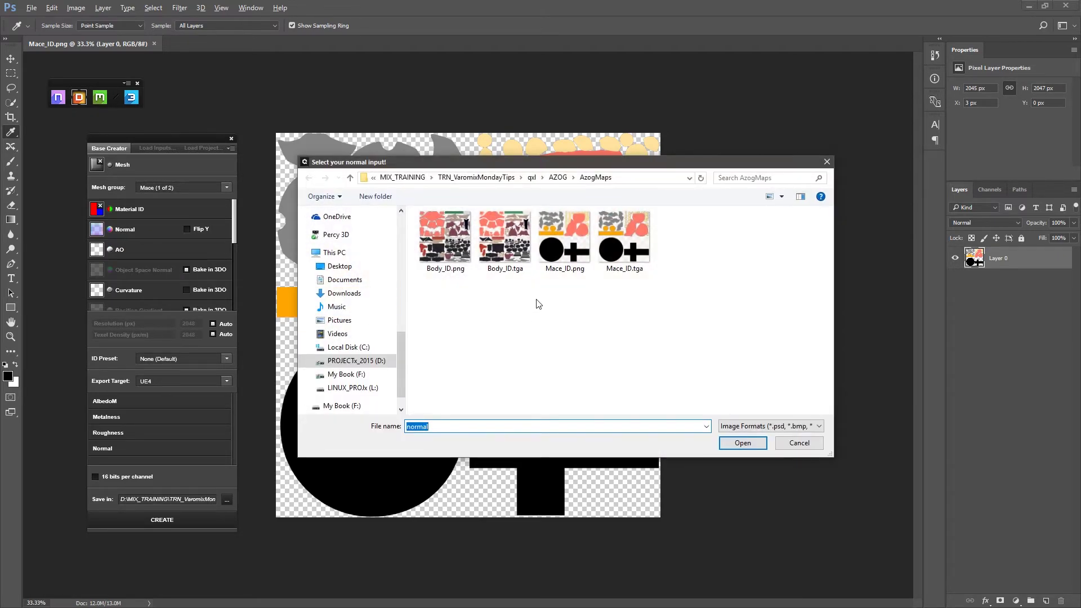
click(556, 177)
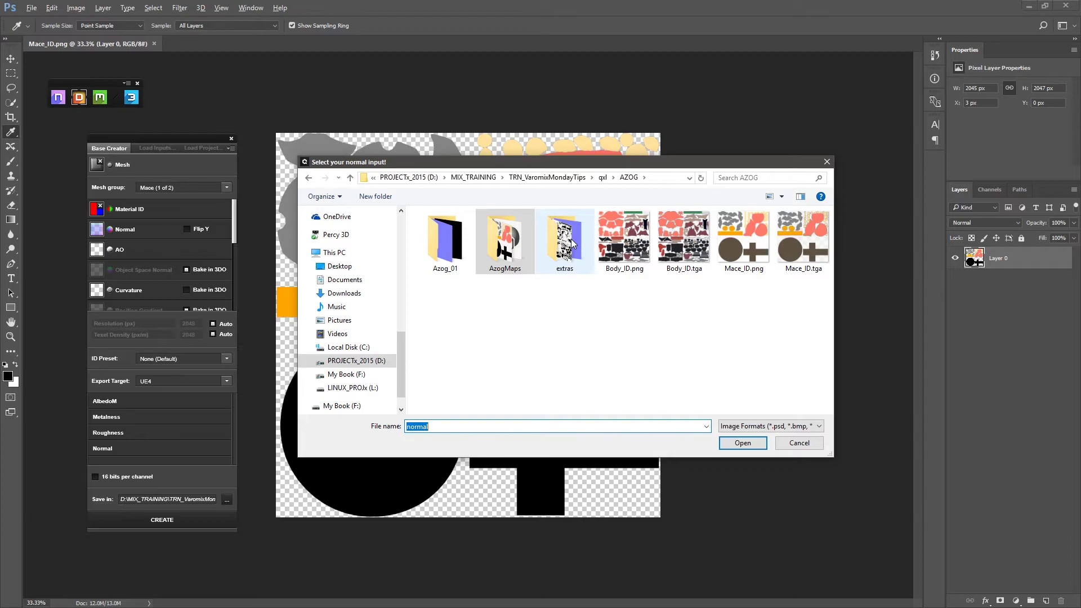
double_click(571, 238)
click(565, 248)
click(742, 442)
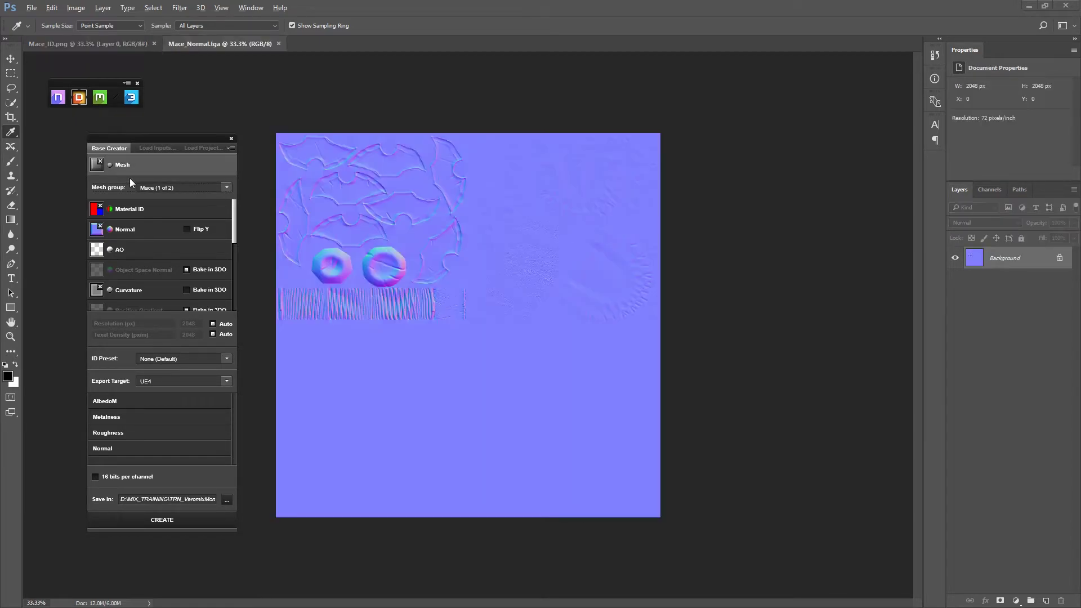
Step: Switch to the Body mesh group and load Body_ID.png as its Material ID map
click(144, 188)
click(156, 213)
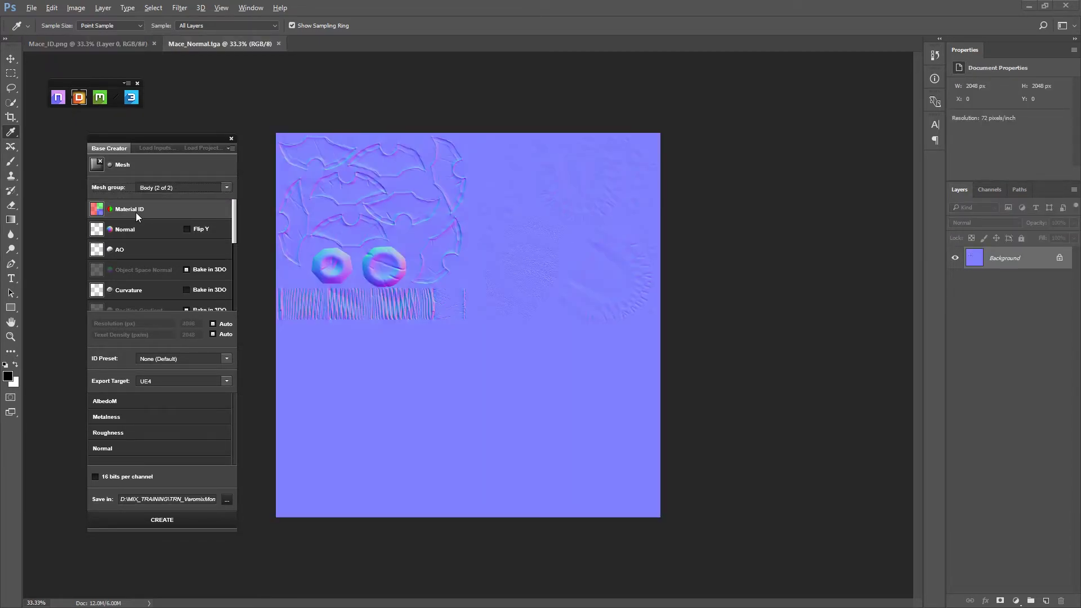
click(136, 213)
double_click(502, 242)
click(445, 242)
click(742, 442)
Step: Load Body_Normal.tga from the AZOG extras folder as the Body group's normal map
click(136, 229)
click(557, 178)
double_click(565, 242)
click(445, 242)
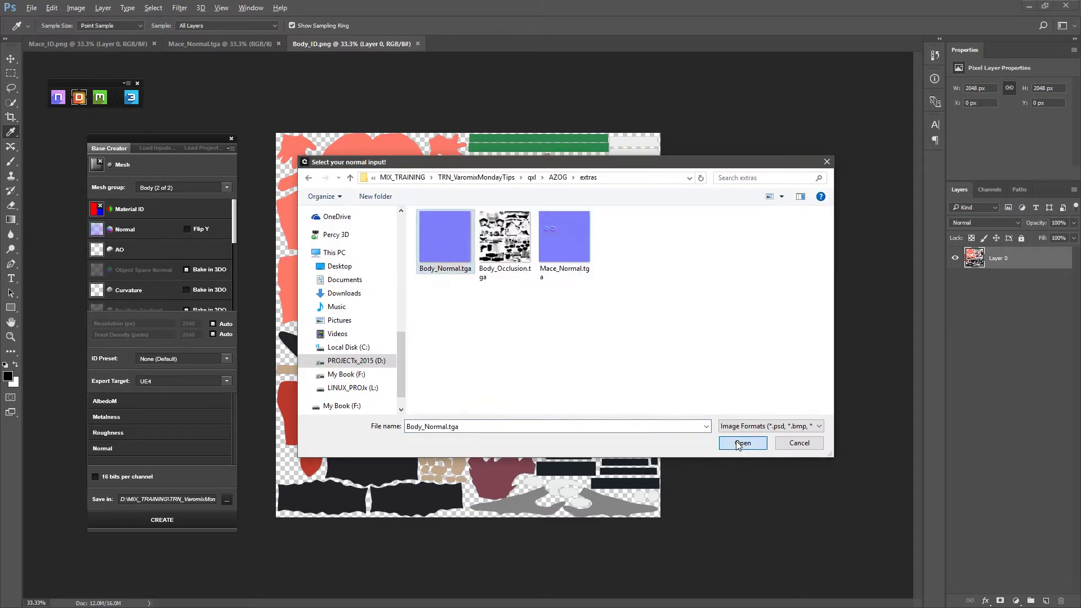
click(738, 443)
Step: Load Body_Occlusion.tga from the AZOG extras folder as the Body group's AO map
click(122, 248)
click(505, 239)
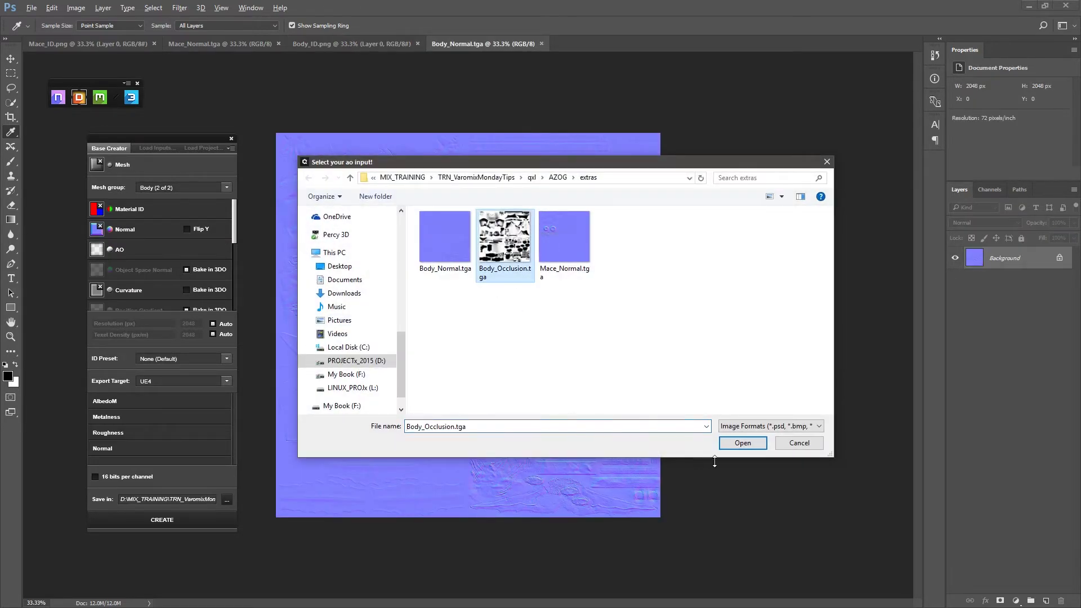
click(742, 442)
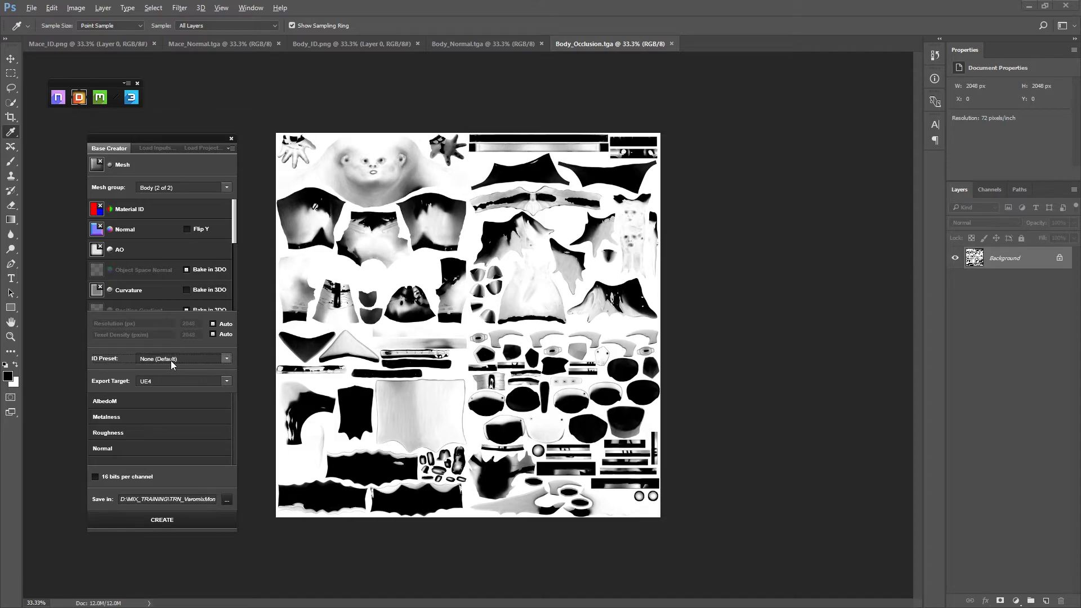
Step: Keep UE4 as the export target and create the DDO project from the loaded Mace and Body maps
click(207, 380)
click(166, 380)
click(171, 518)
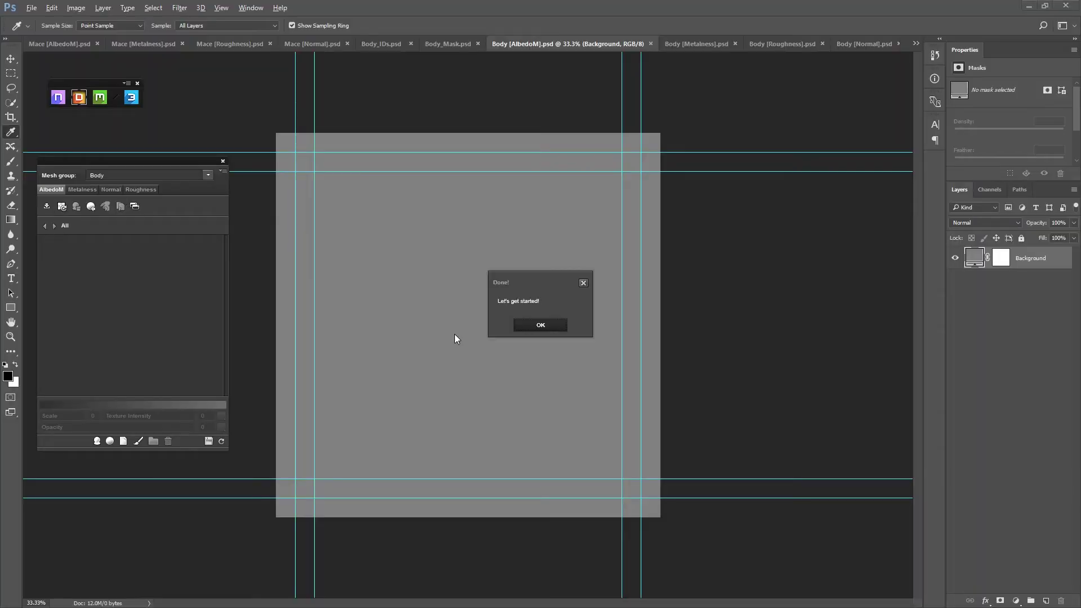
click(546, 325)
Step: Open the 3DO viewer and rotate its lighting to illuminate the front of the Azog model
click(134, 99)
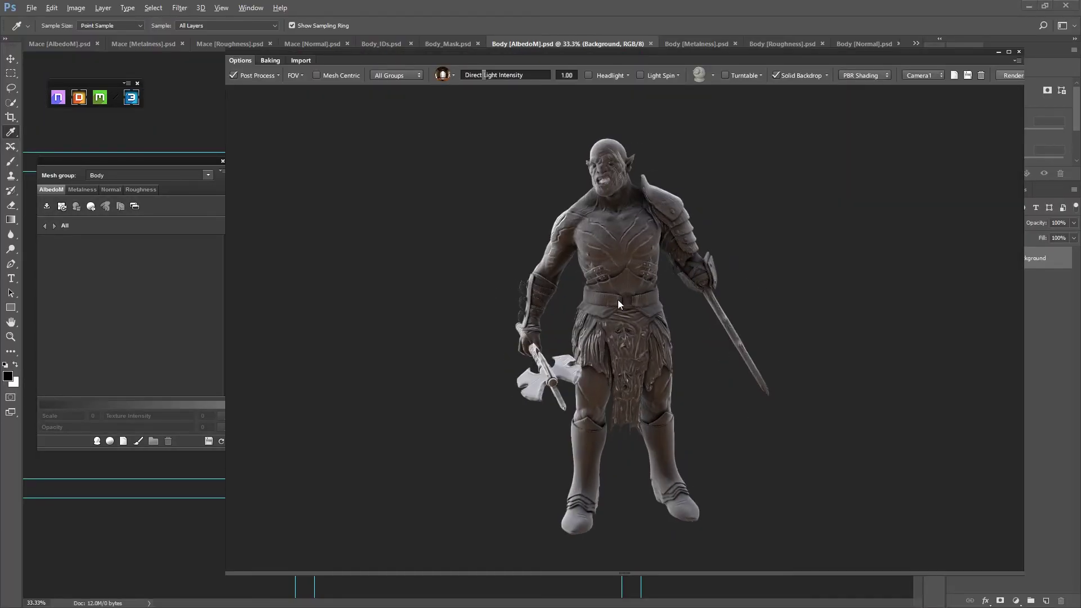
shift+drag(533, 275, 728, 281)
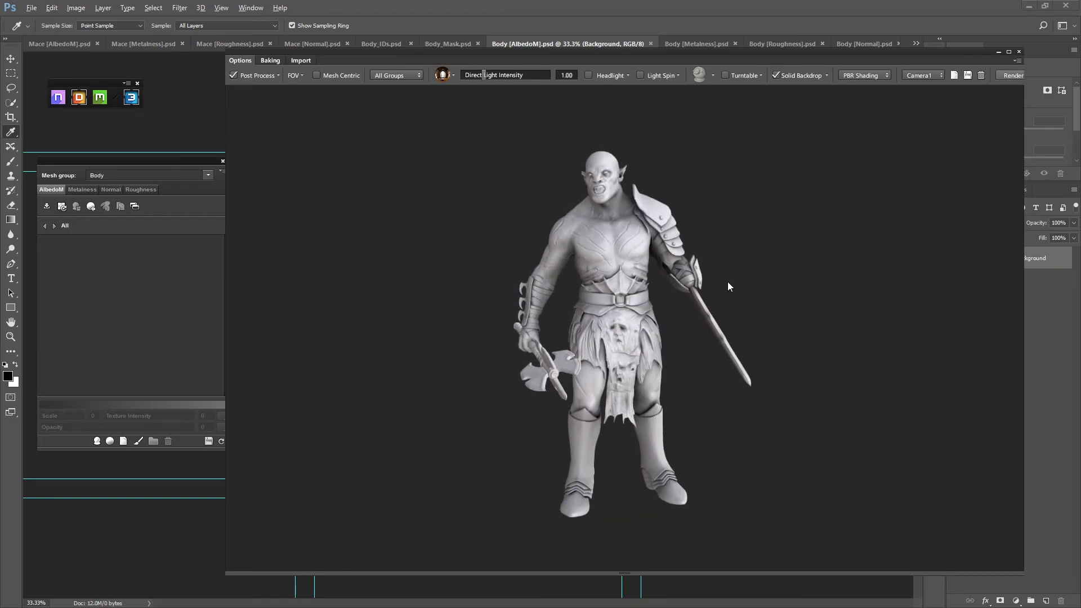
right_drag(690, 113, 687, 446)
scroll(687, 446, down, 5)
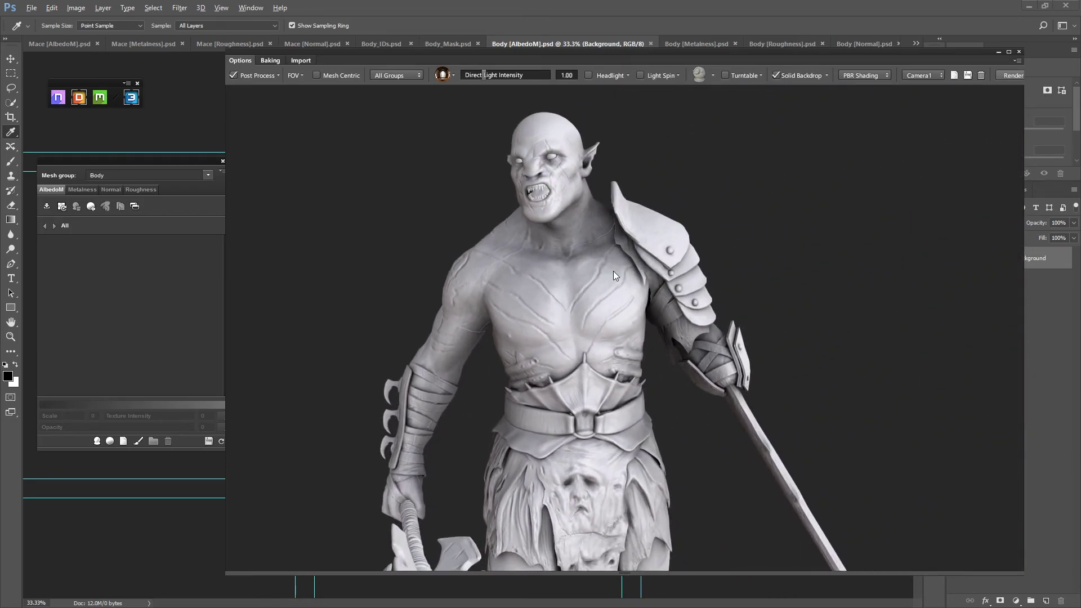
Step: Check the material ID colors on Azog's upper body in 3DO and return to the PBR shading
drag(572, 295, 551, 257)
key(c)
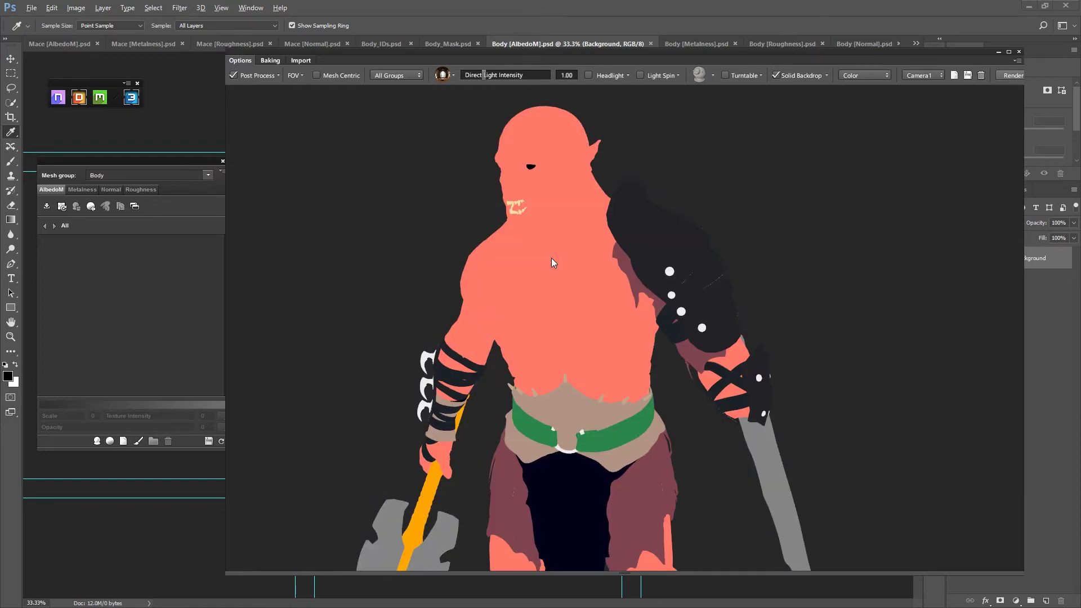
click(578, 276)
Step: Isolate the Mace and Body mesh groups one at a time in 3DO, restore All Groups and inspect the full model
click(396, 75)
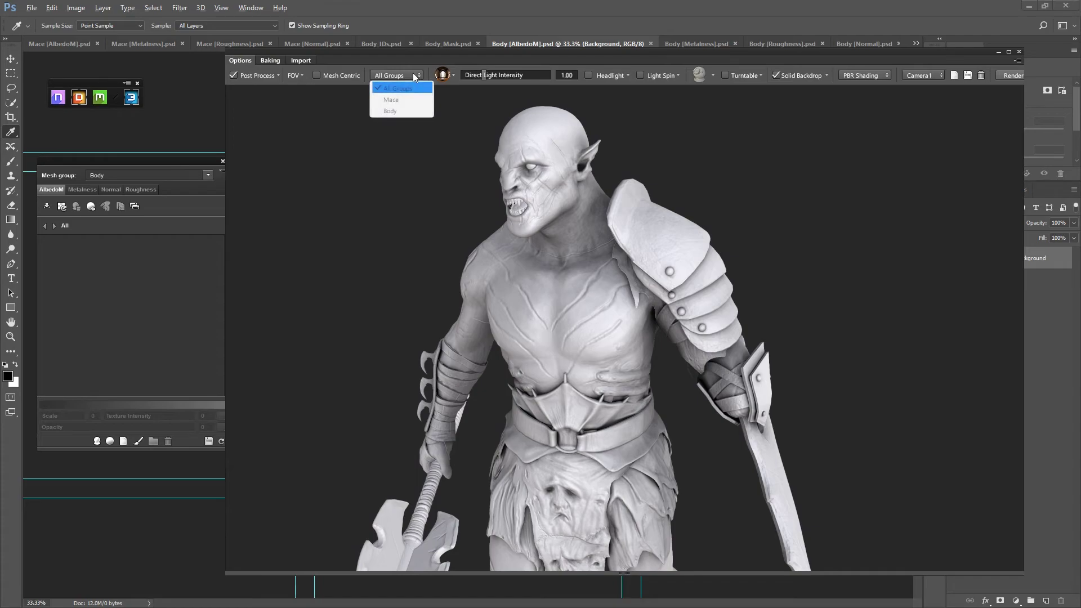
click(396, 100)
click(398, 74)
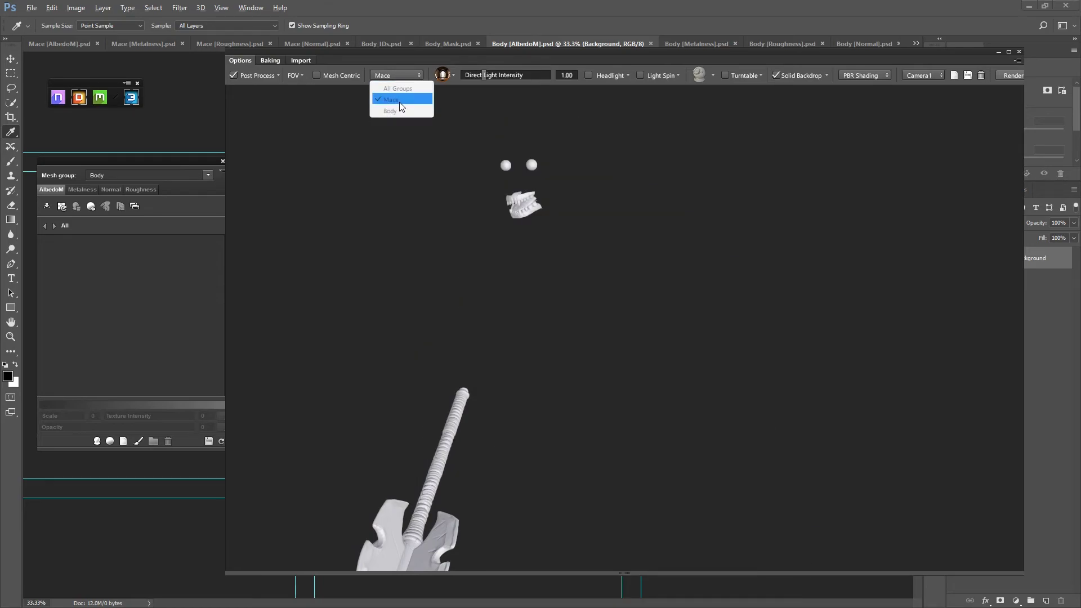
click(402, 110)
click(408, 77)
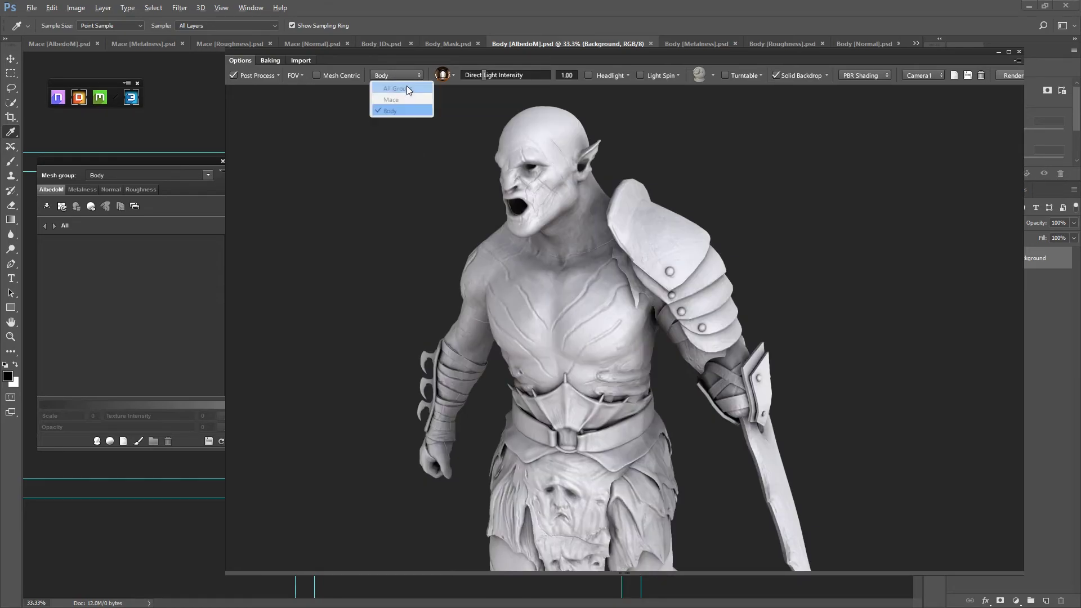
click(406, 86)
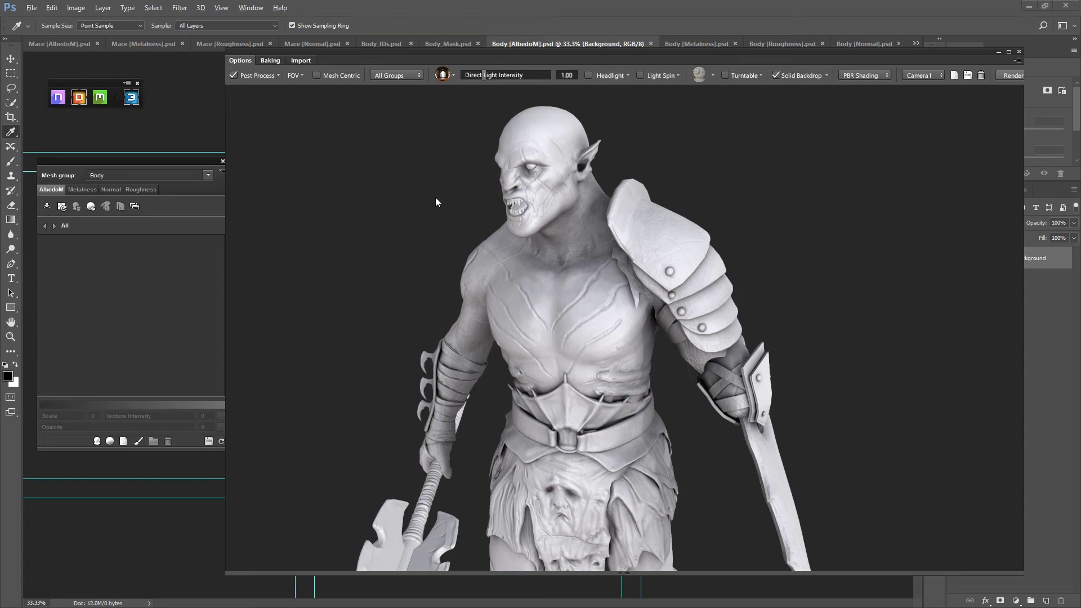
drag(435, 198, 689, 357)
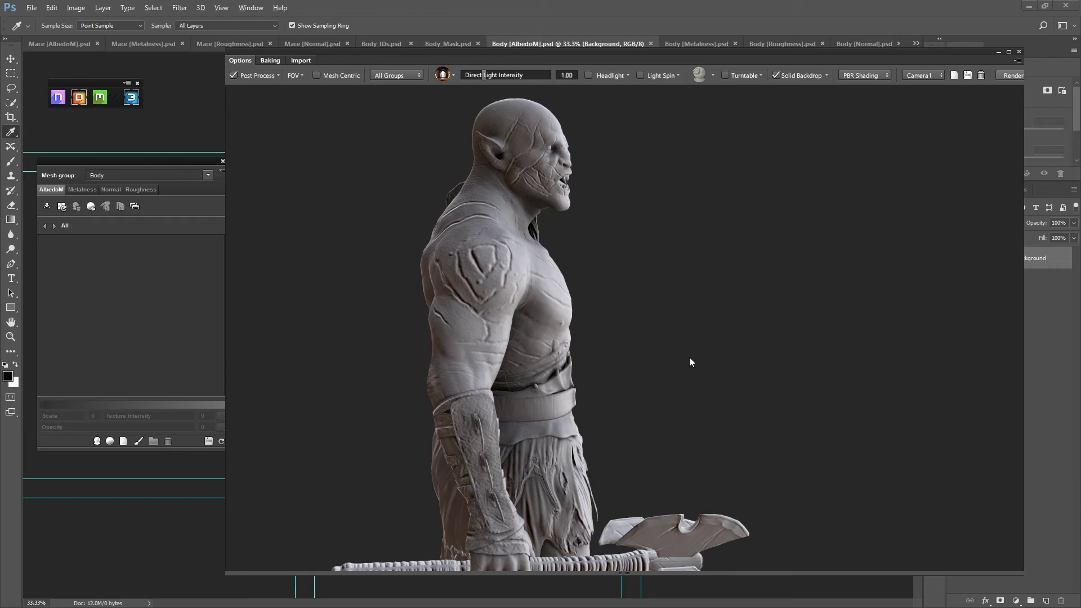
drag(689, 357, 622, 293)
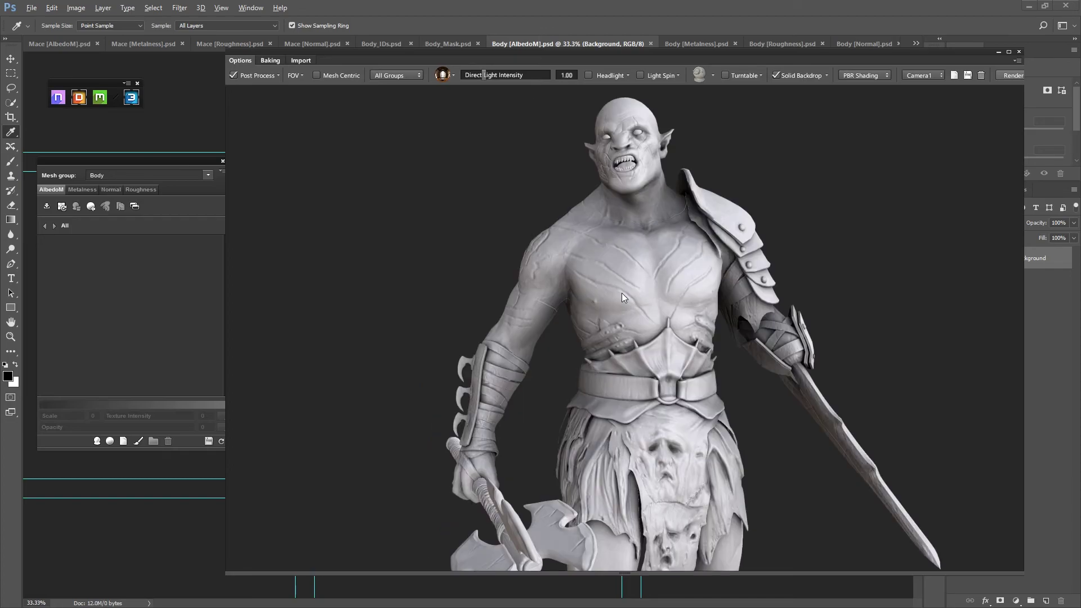